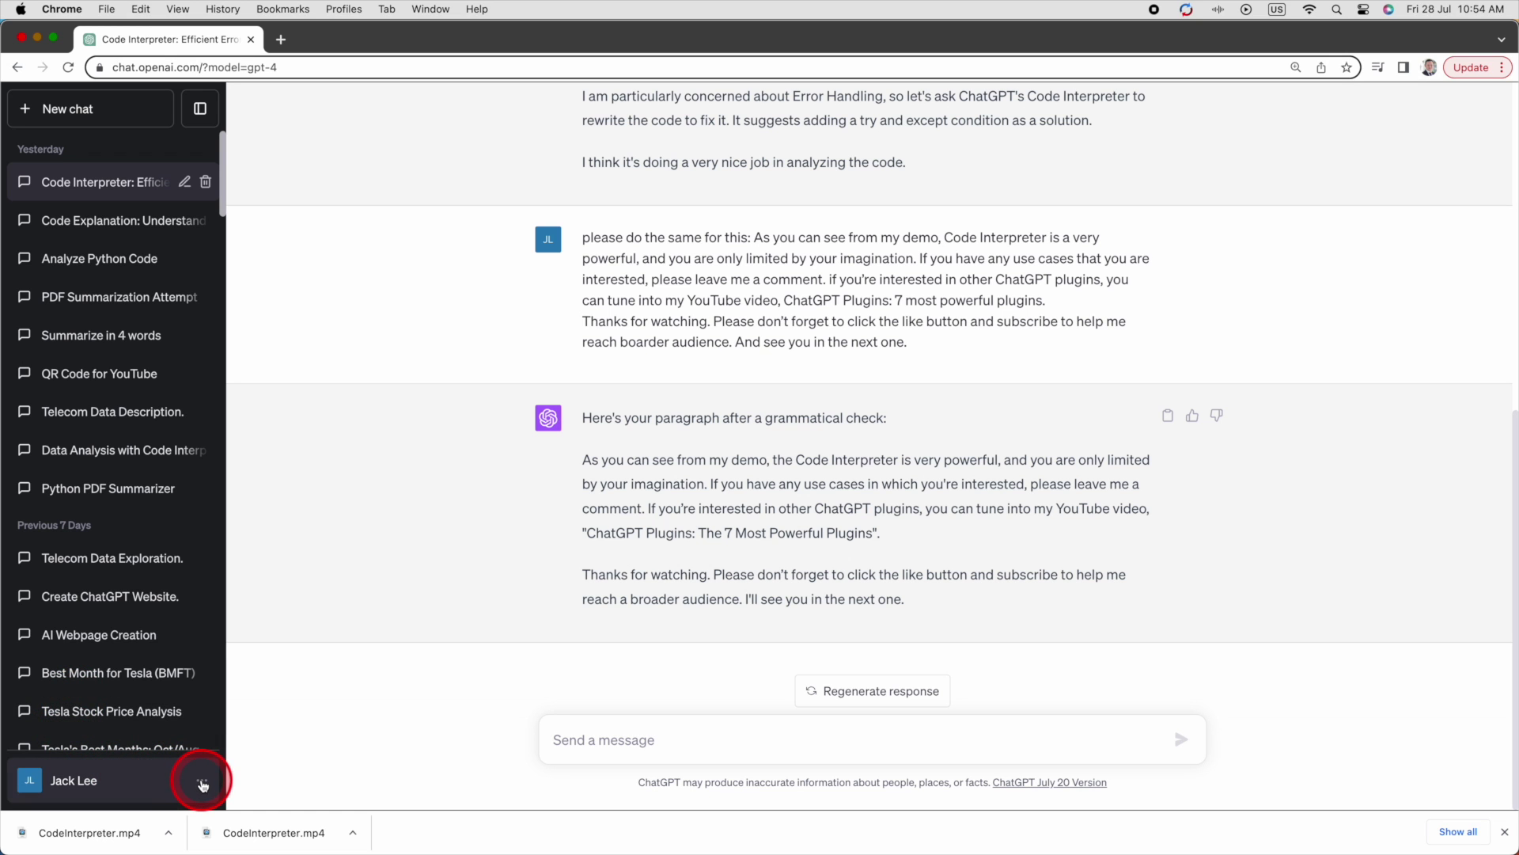
Check the account settings, then pick GPT-4 in a new chat to reveal Code Interpreter
{"action": "left_click", "coordinate": [202, 783]}
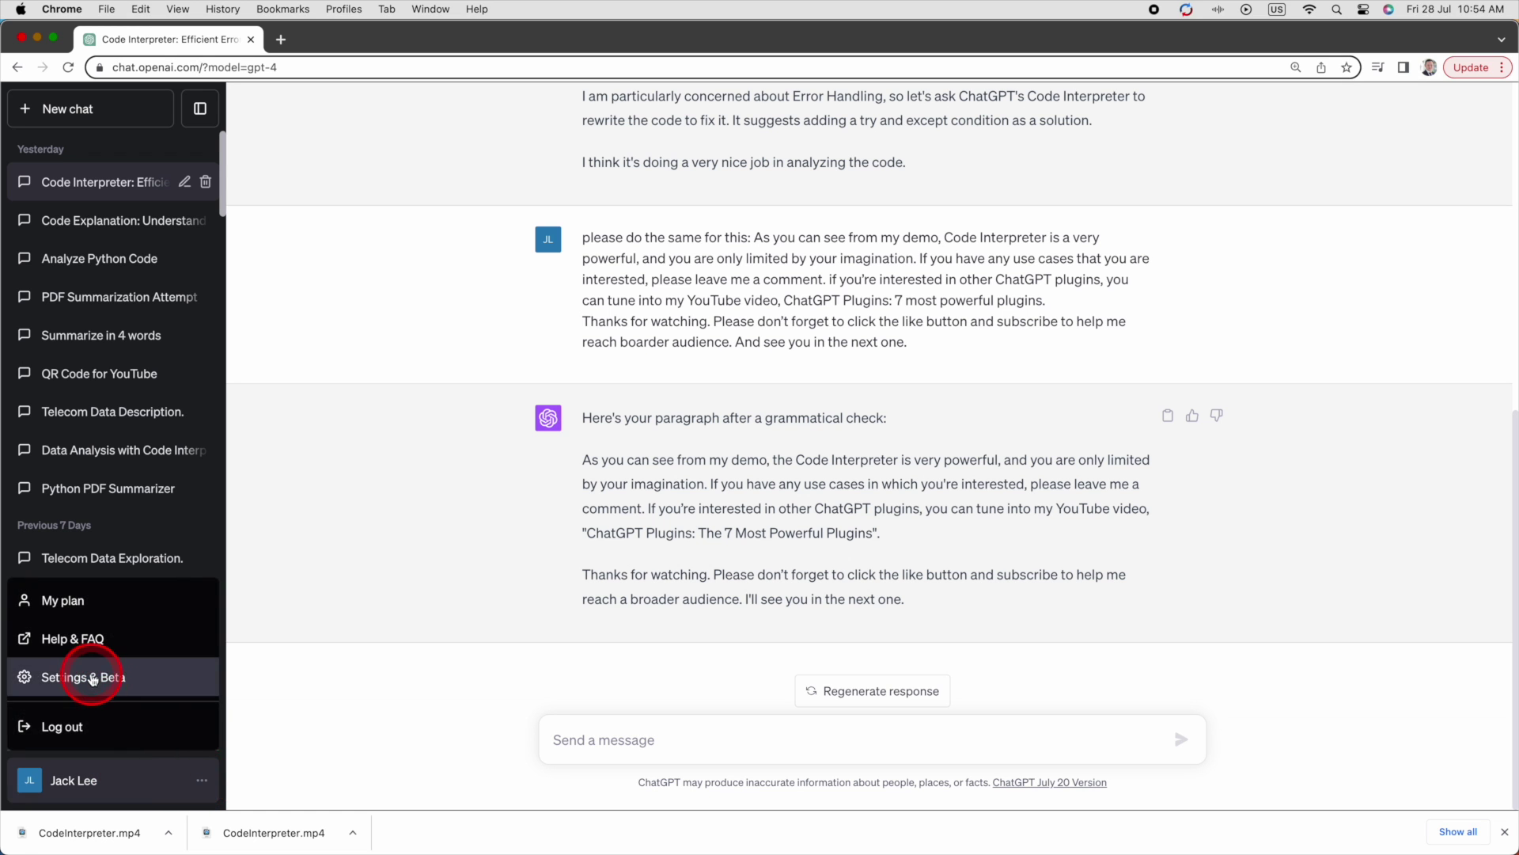
{"action": "left_click", "coordinate": [87, 675]}
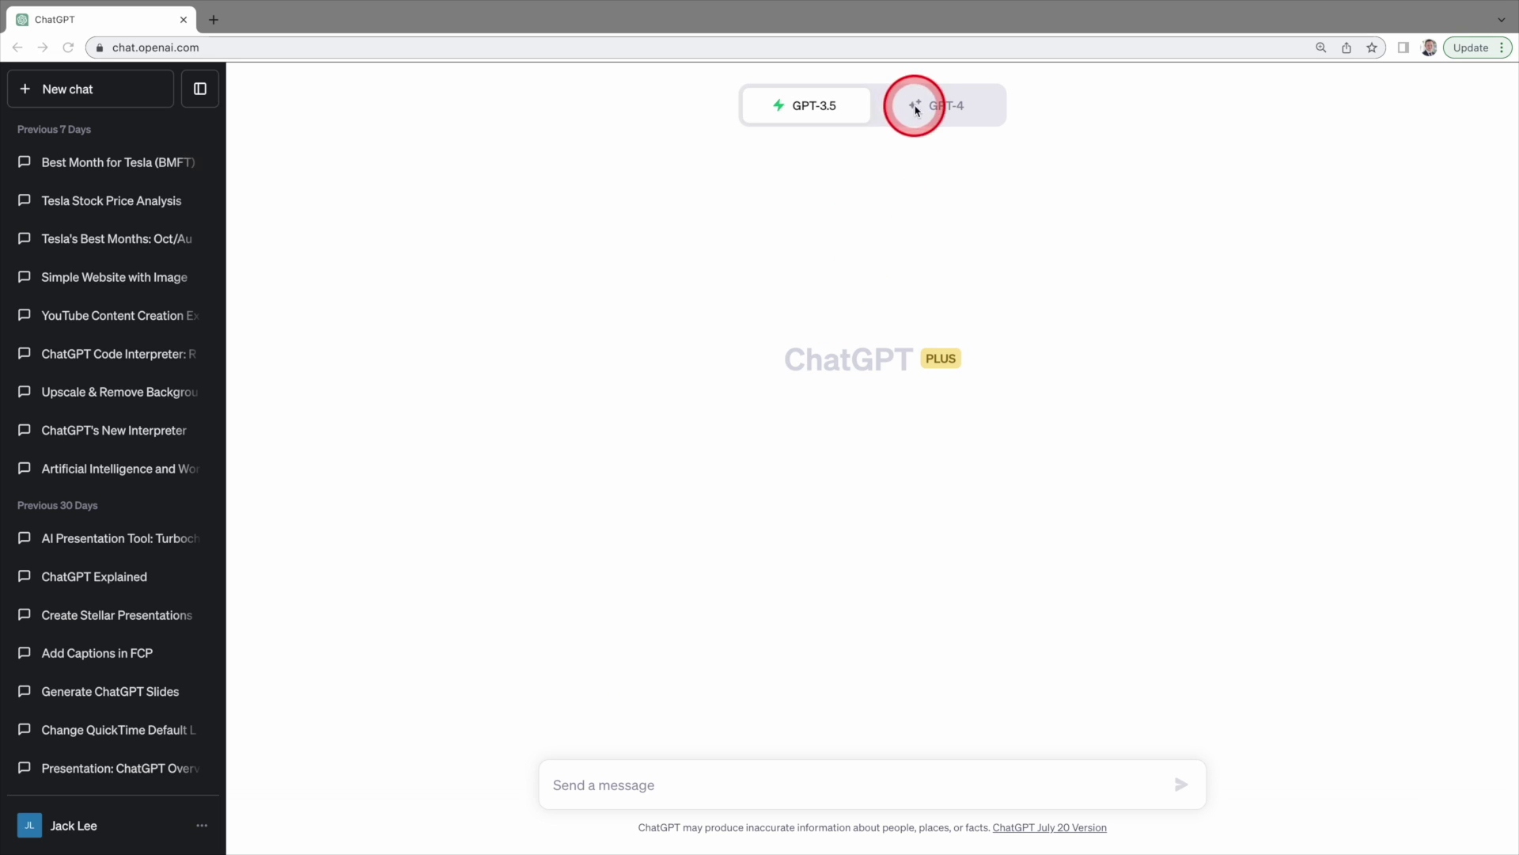
{"action": "left_click", "coordinate": [922, 104]}
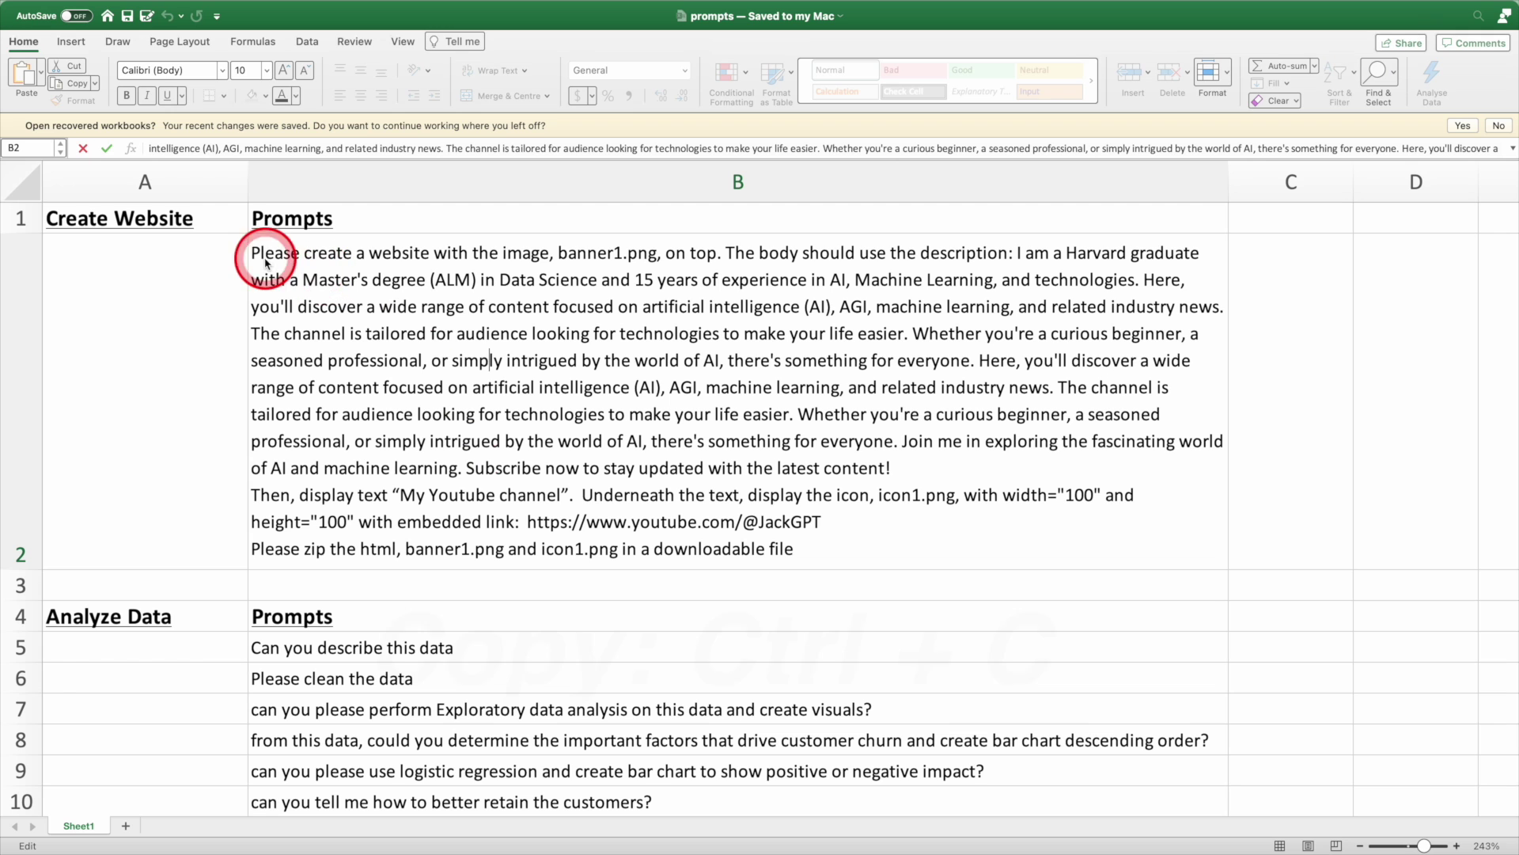
Copy the website prompt from cell B2 and paste it into the ChatGPT message box
{"action": "double_click", "coordinate": [253, 253]}
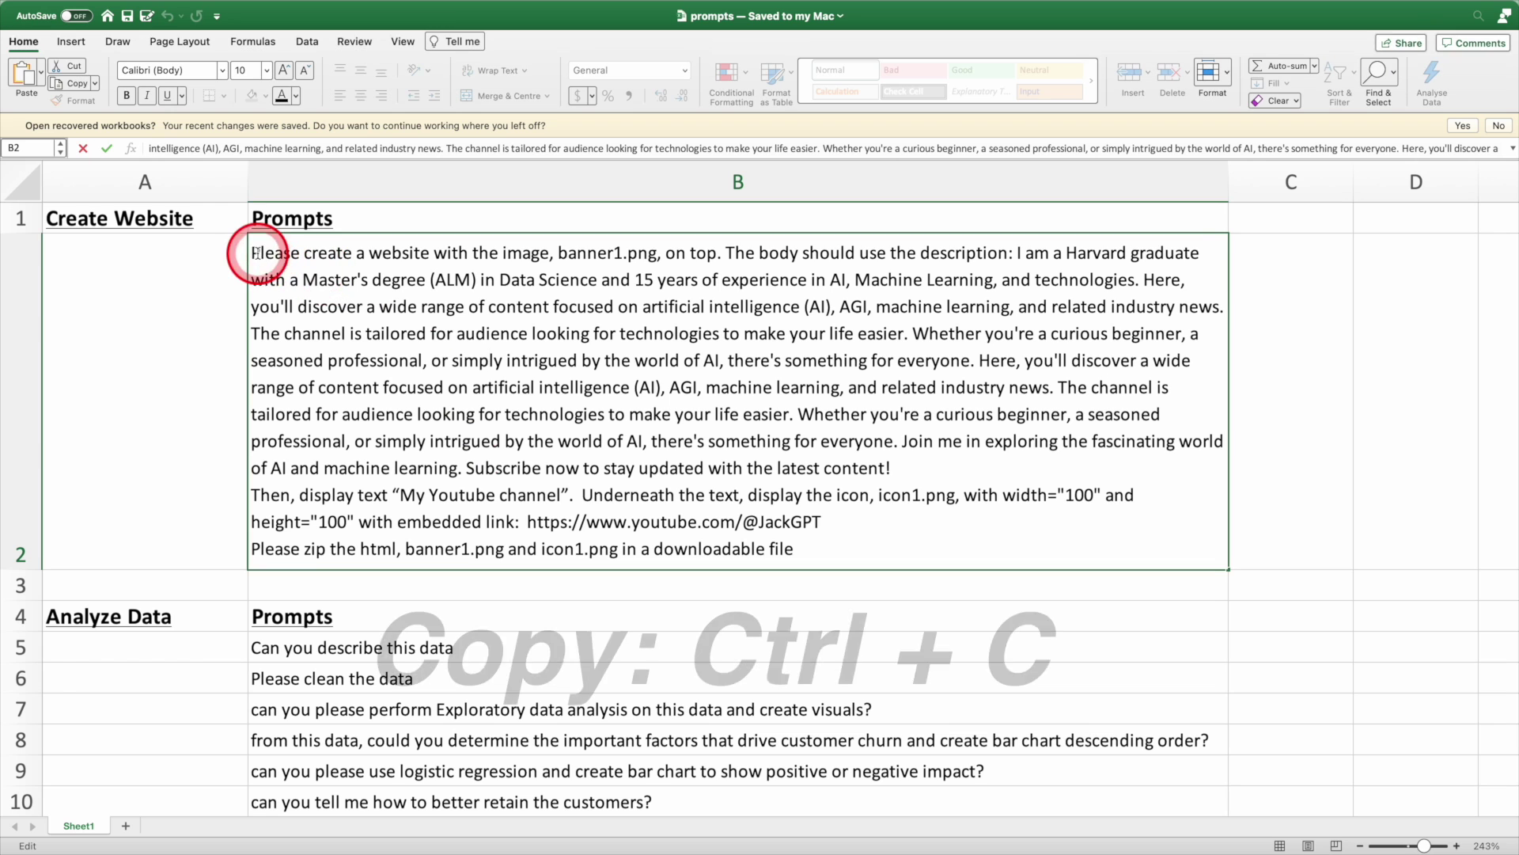
{"action": "left_click_drag", "start_coordinate": [252, 253], "coordinate": [827, 545]}
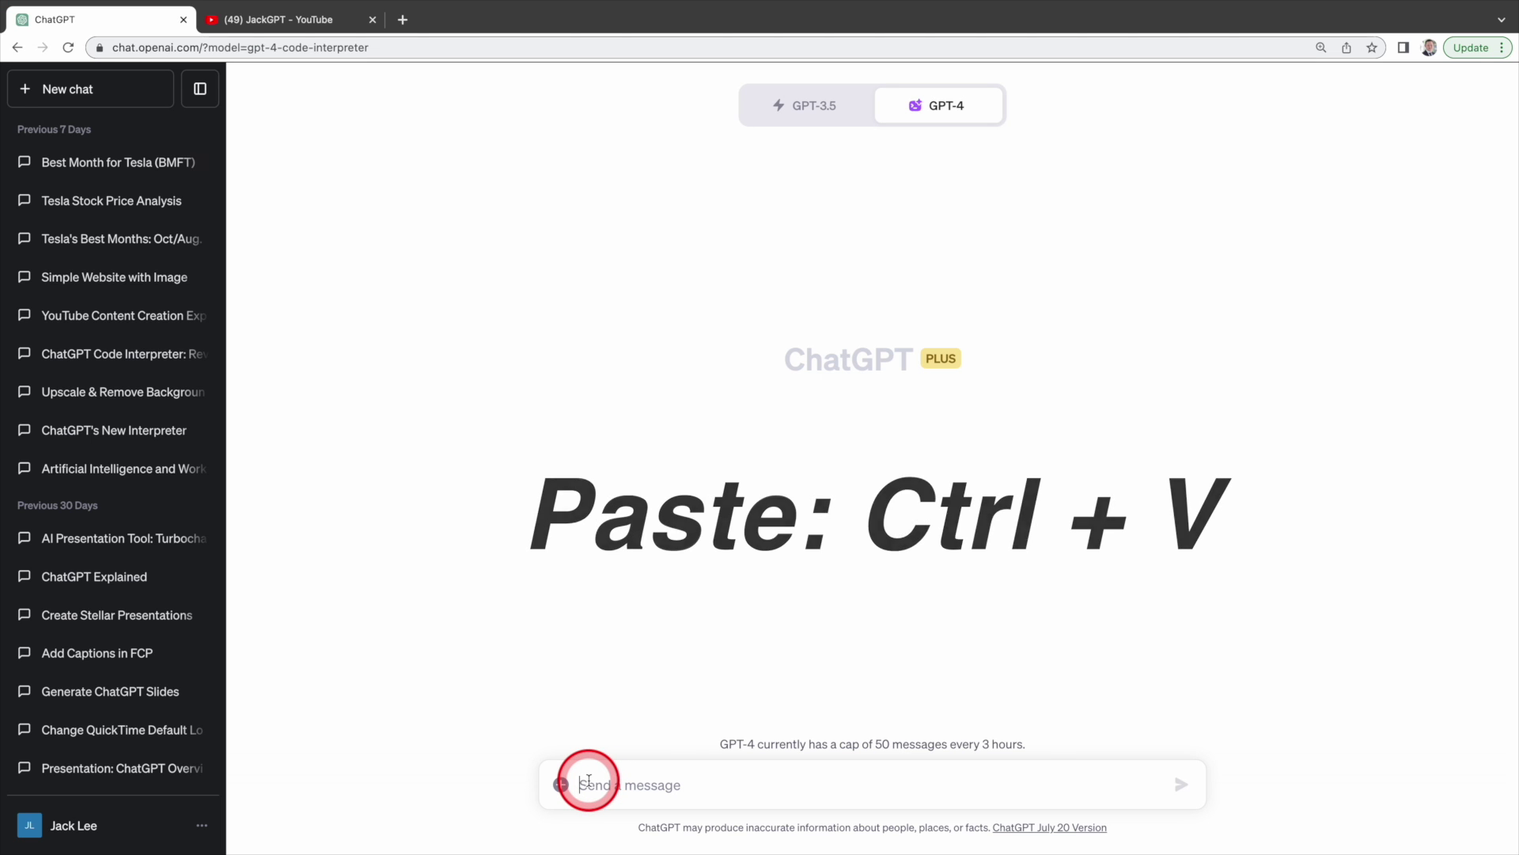
{"action": "key", "text": "ctrl+v"}
{"action": "scroll", "coordinate": [601, 759], "scroll_direction": "up", "scroll_amount": 10}
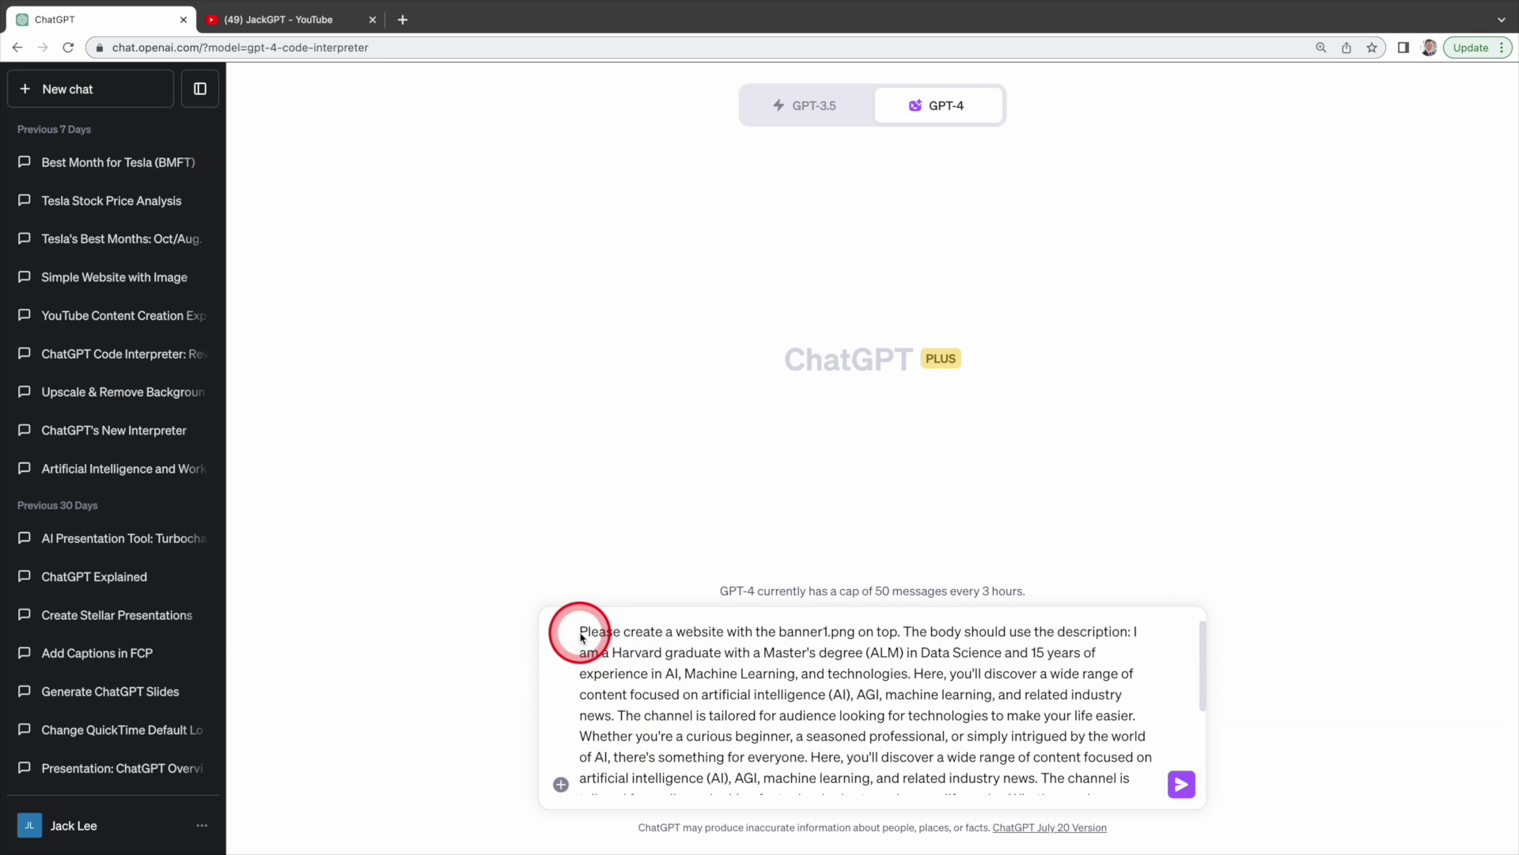
Highlight the prompt's key instructions: banner image, Master's degree description and My Youtube channel
{"action": "left_click_drag", "start_coordinate": [627, 635], "coordinate": [809, 647]}
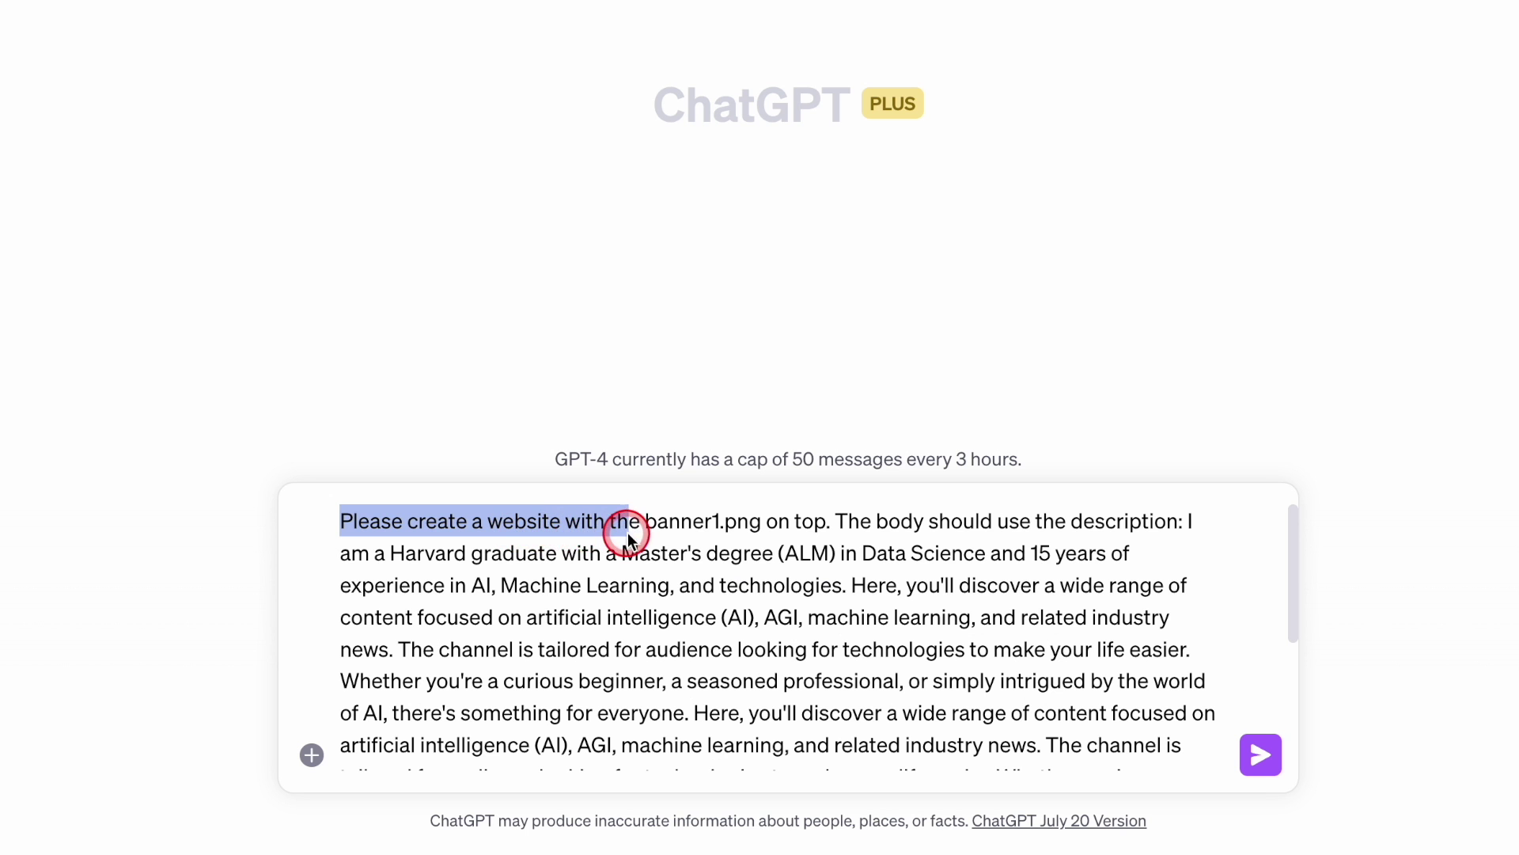
{"action": "left_click_drag", "start_coordinate": [748, 548], "coordinate": [604, 563]}
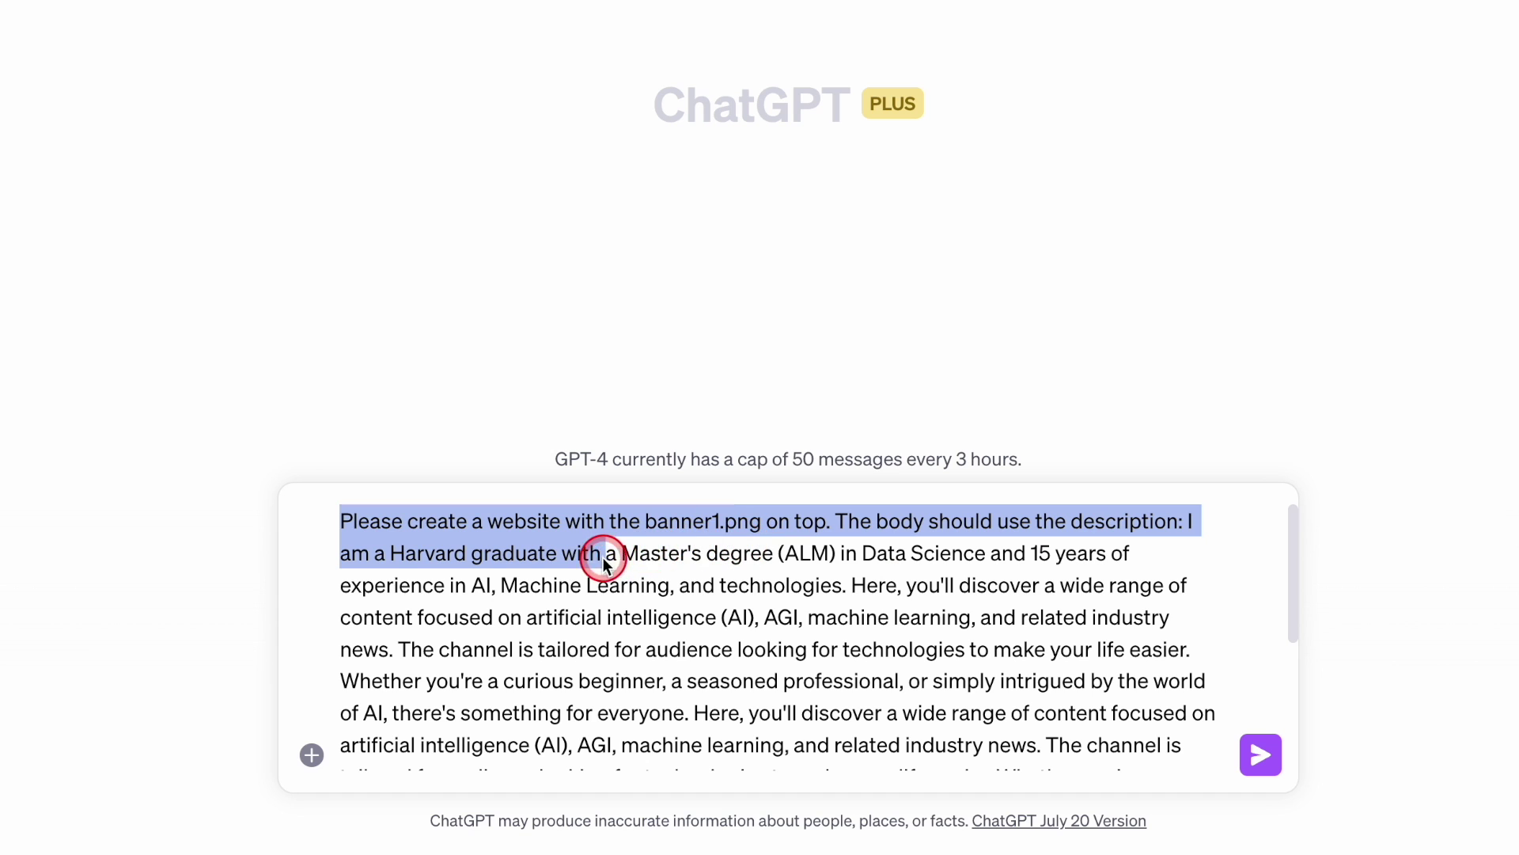
{"action": "left_click_drag", "start_coordinate": [780, 556], "coordinate": [860, 556]}
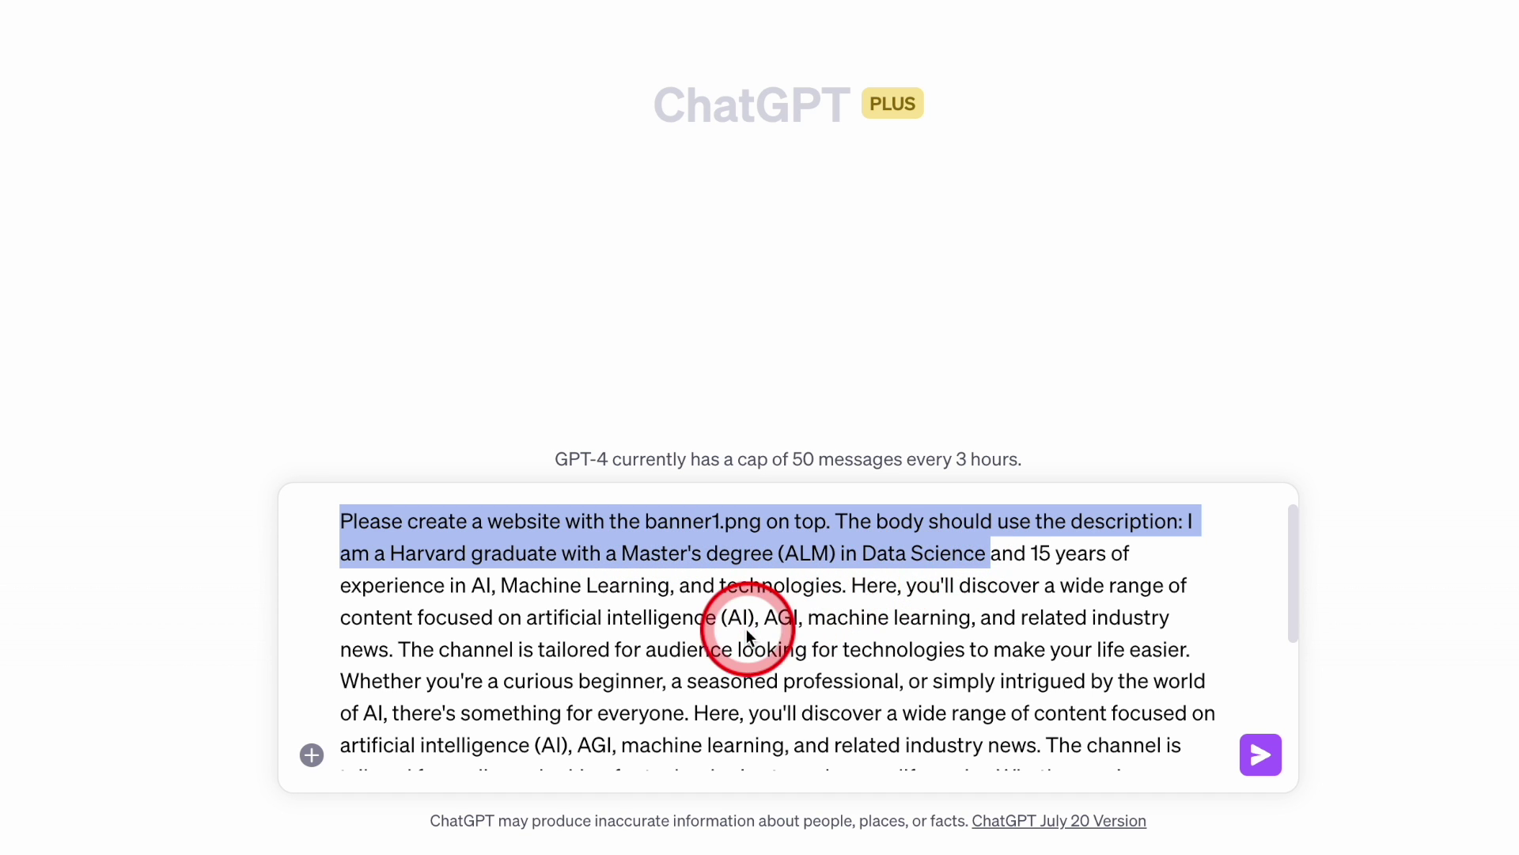
{"action": "scroll", "coordinate": [671, 620], "scroll_direction": "down", "scroll_amount": 4}
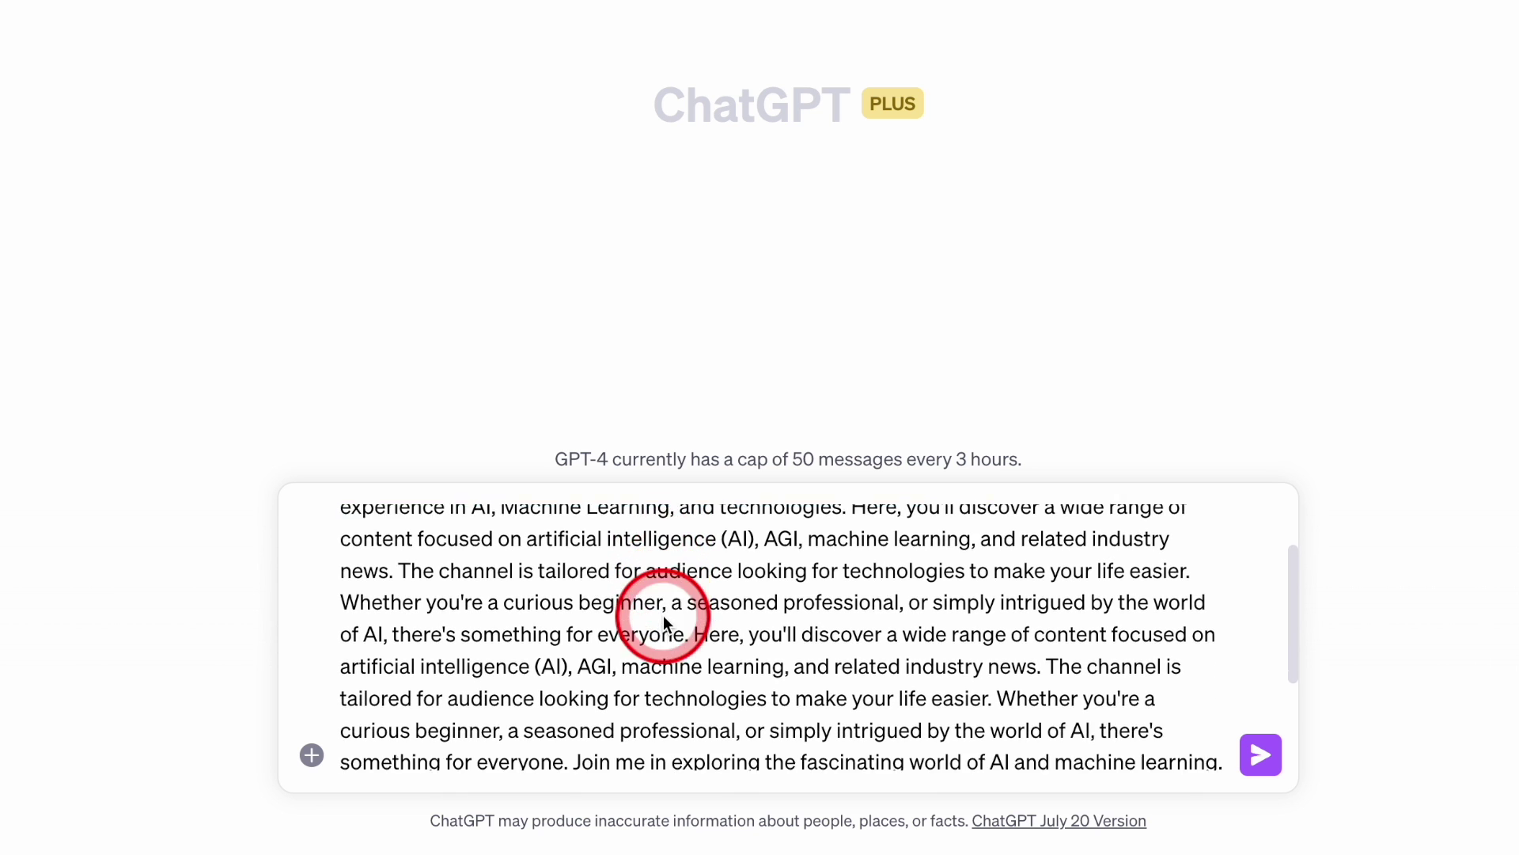
{"action": "scroll", "coordinate": [658, 619], "scroll_direction": "down", "scroll_amount": 1}
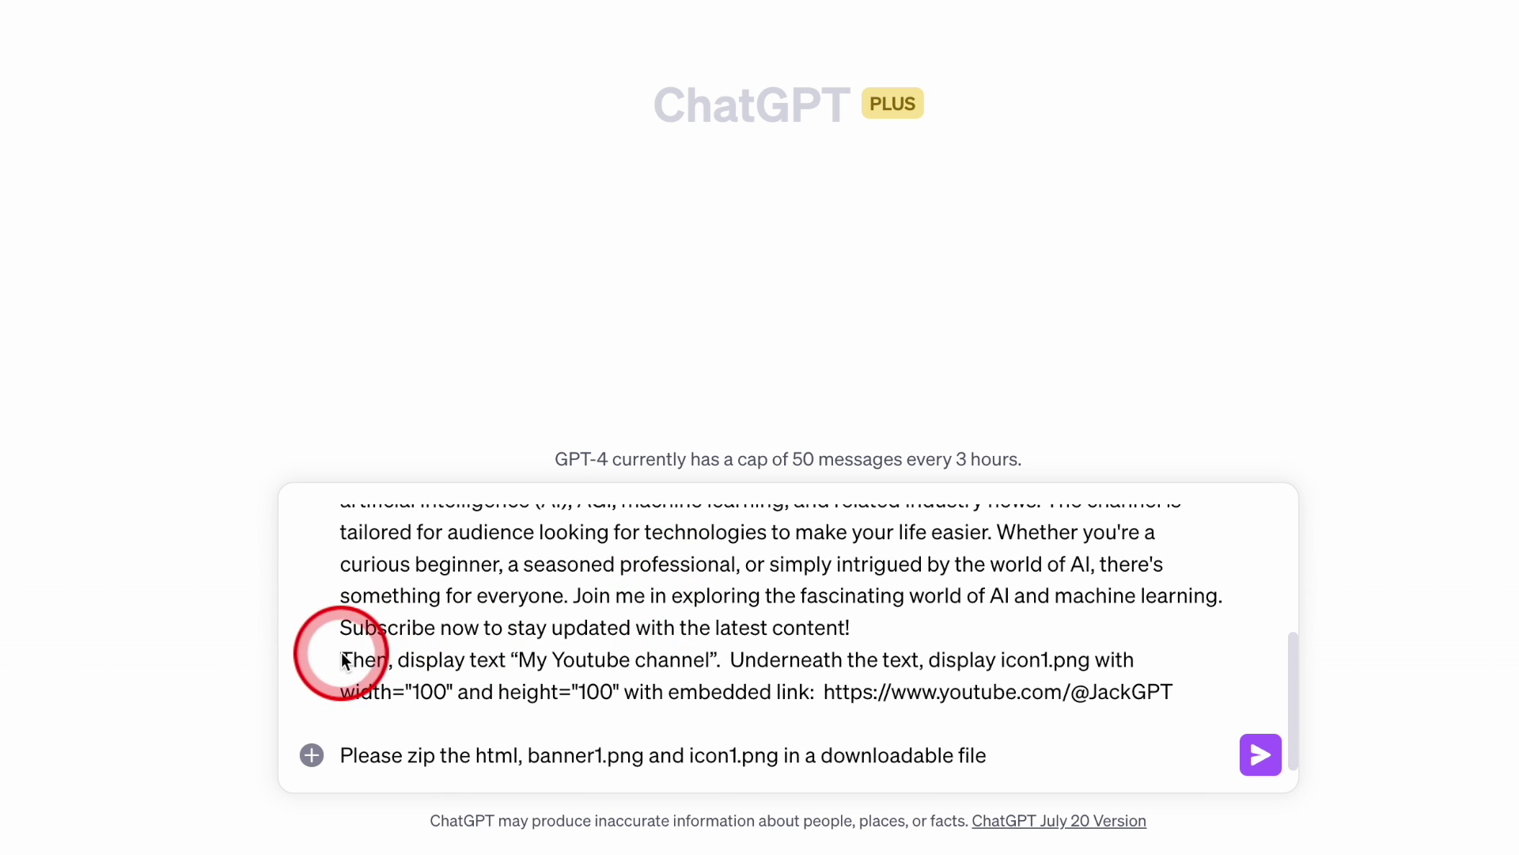
{"action": "left_click_drag", "start_coordinate": [329, 652], "coordinate": [989, 686]}
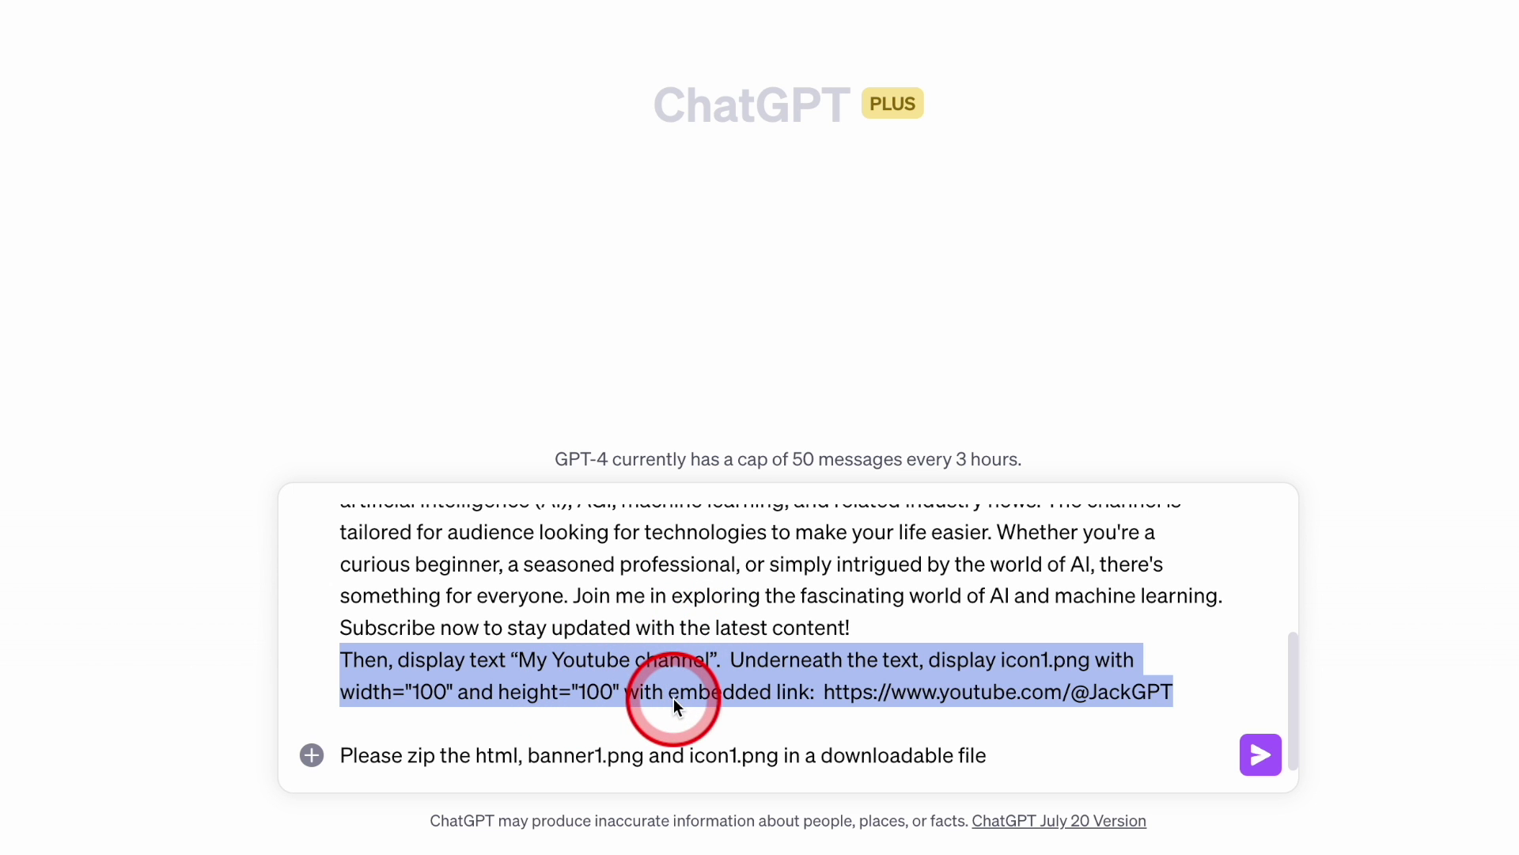
{"action": "left_click", "coordinate": [733, 700]}
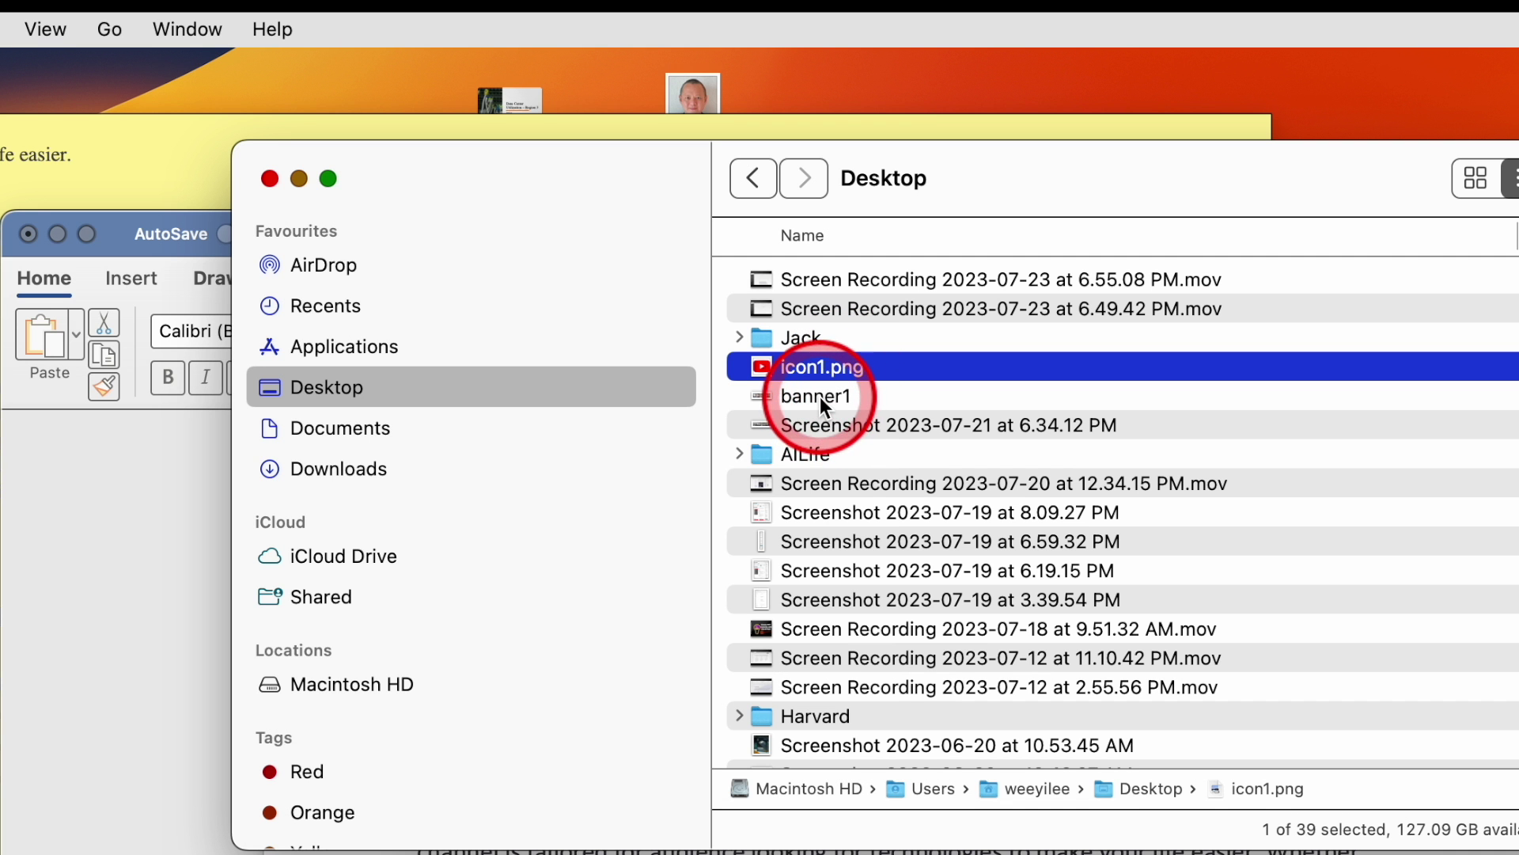
Preview the banner1 and icon1.png images on the Desktop
{"action": "double_click", "coordinate": [820, 397]}
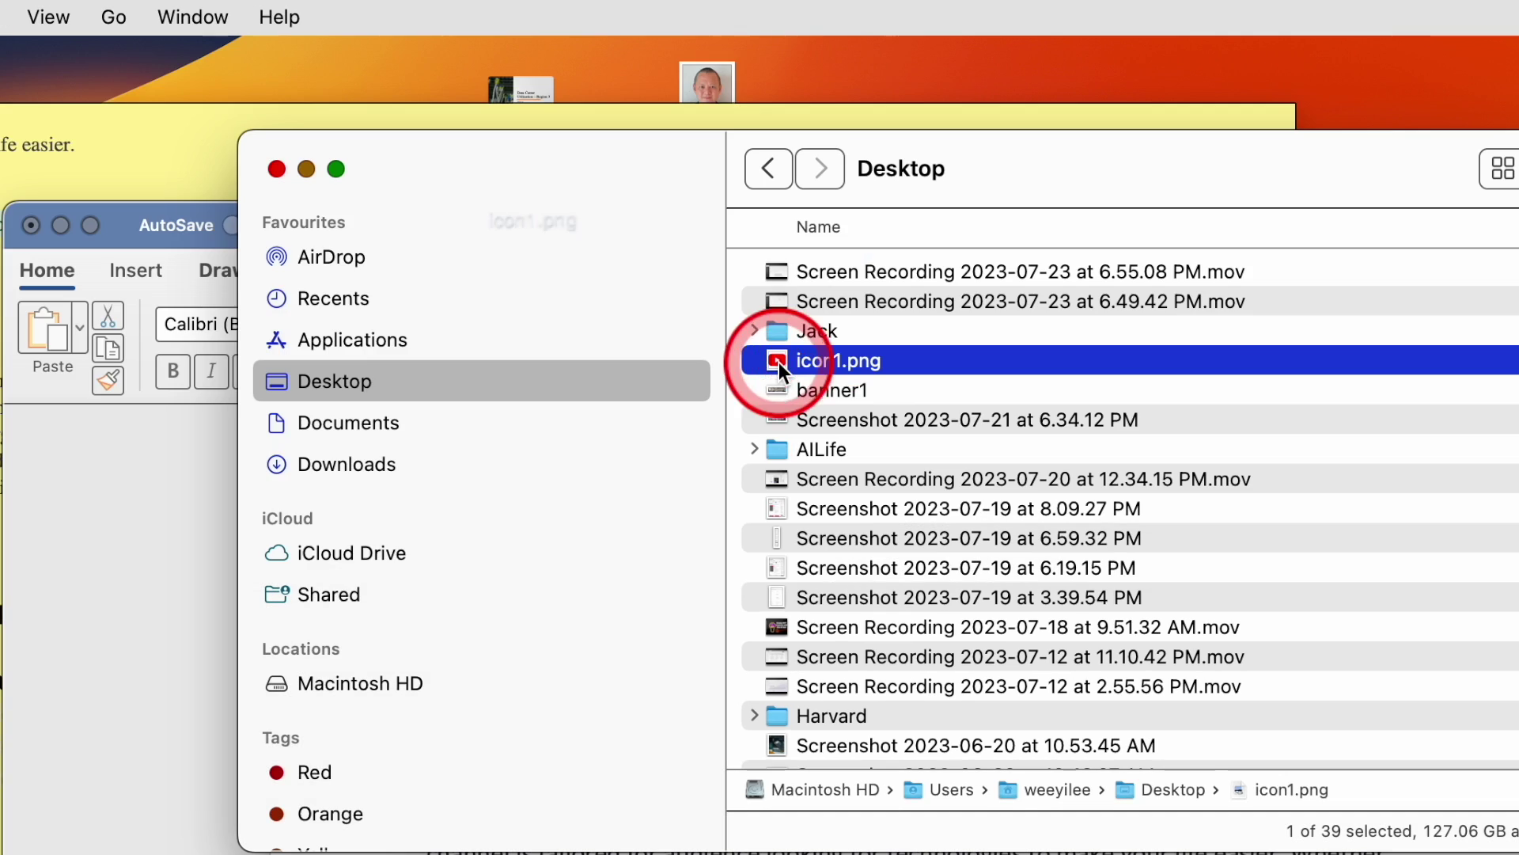
{"action": "double_click", "coordinate": [781, 359]}
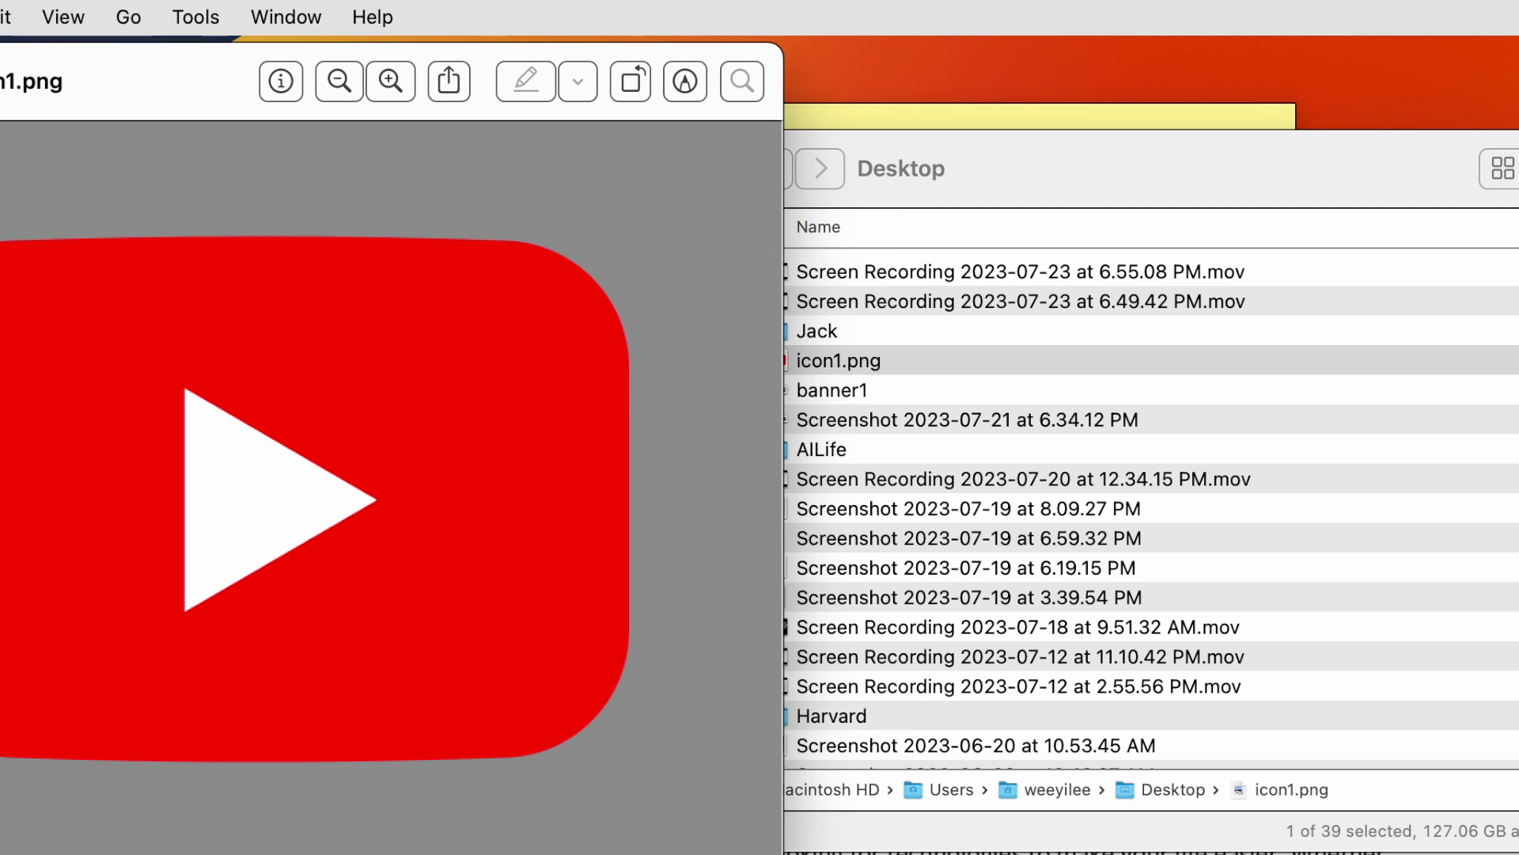
{"action": "key", "text": "super+w"}
Select both images and compress them into Archive.zip
{"action": "left_click", "coordinate": [796, 388], "text": "shift"}
{"action": "right_click", "coordinate": [797, 388]}
{"action": "left_click", "coordinate": [787, 570]}
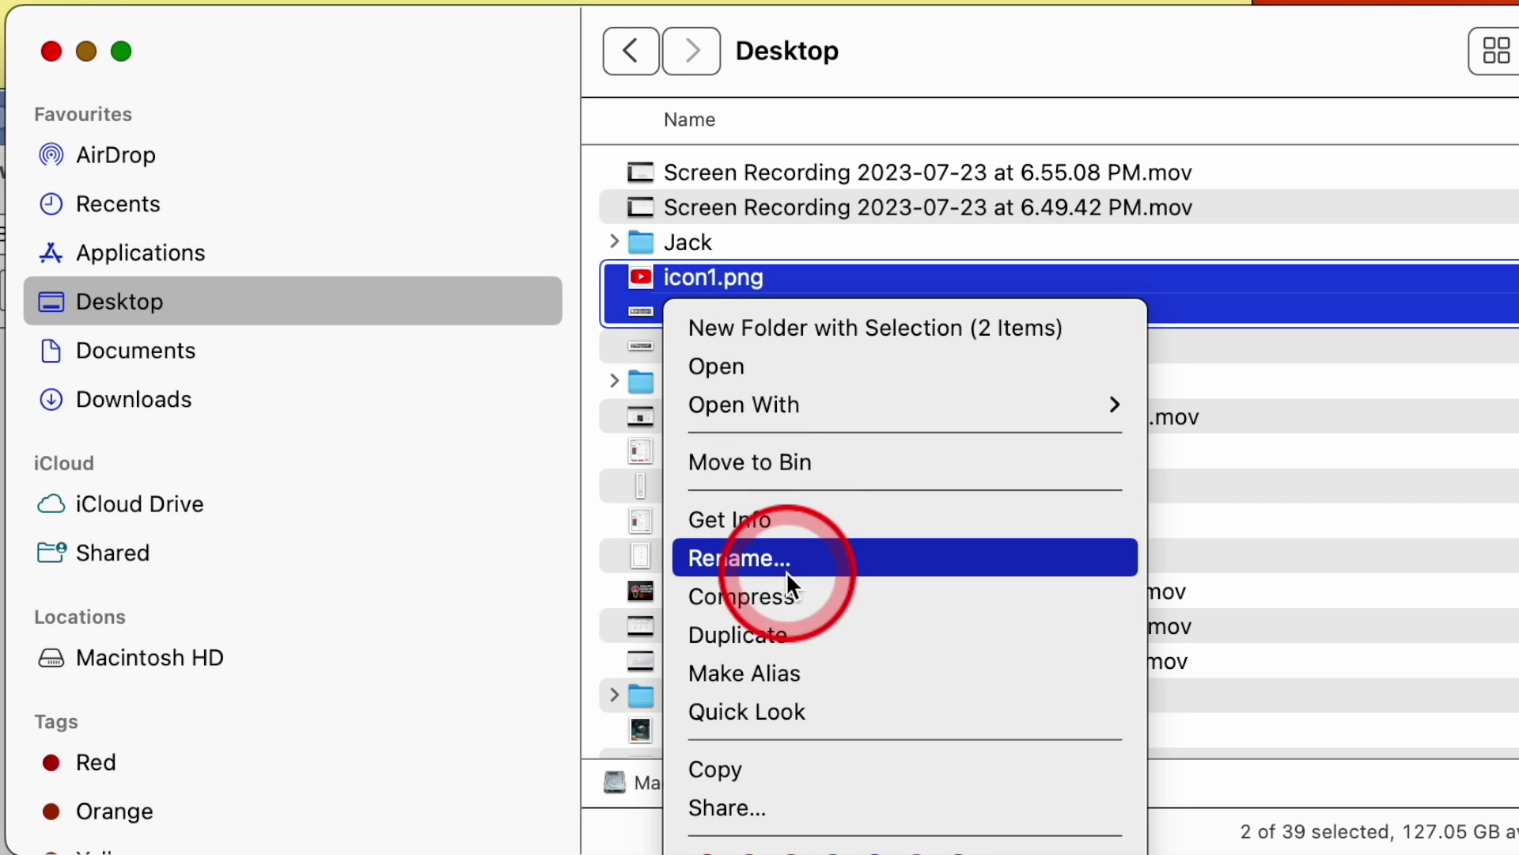
{"action": "left_click", "coordinate": [787, 586]}
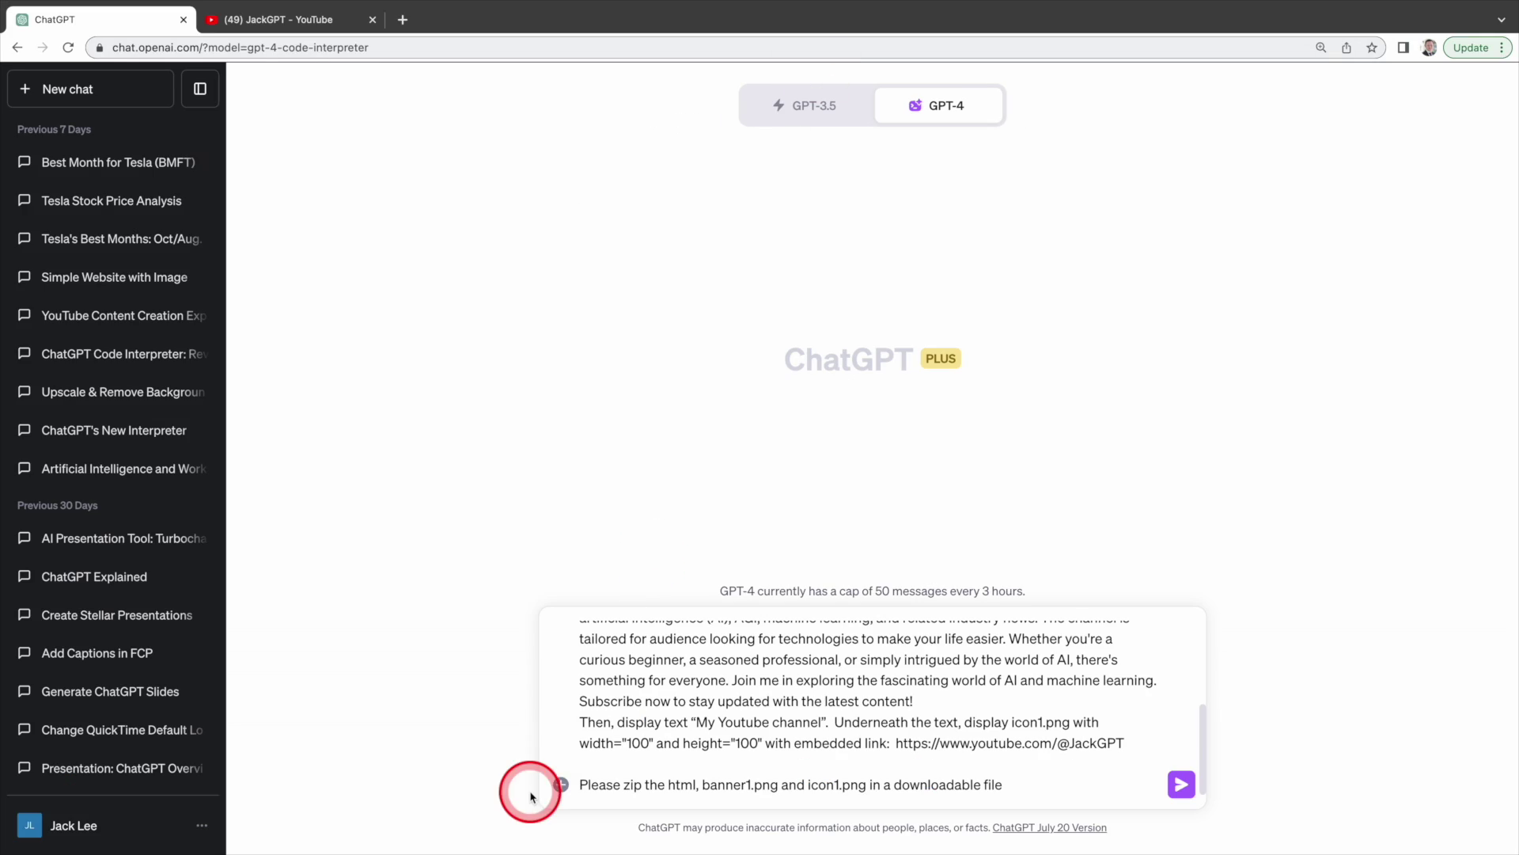
{"action": "left_click", "coordinate": [560, 785]}
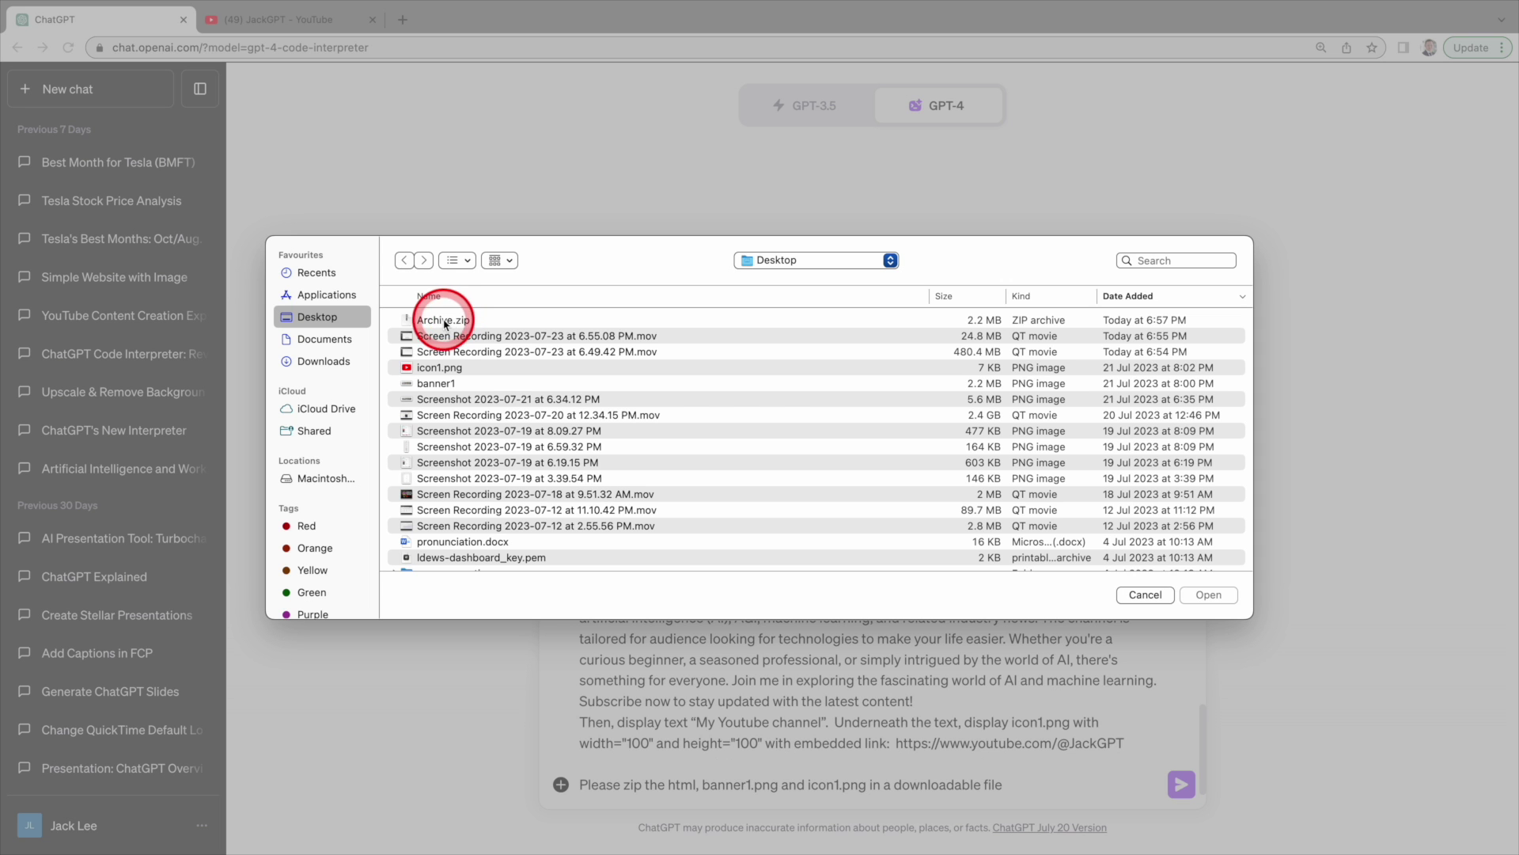
Attach Archive.zip and send the website prompt
{"action": "left_click", "coordinate": [444, 320]}
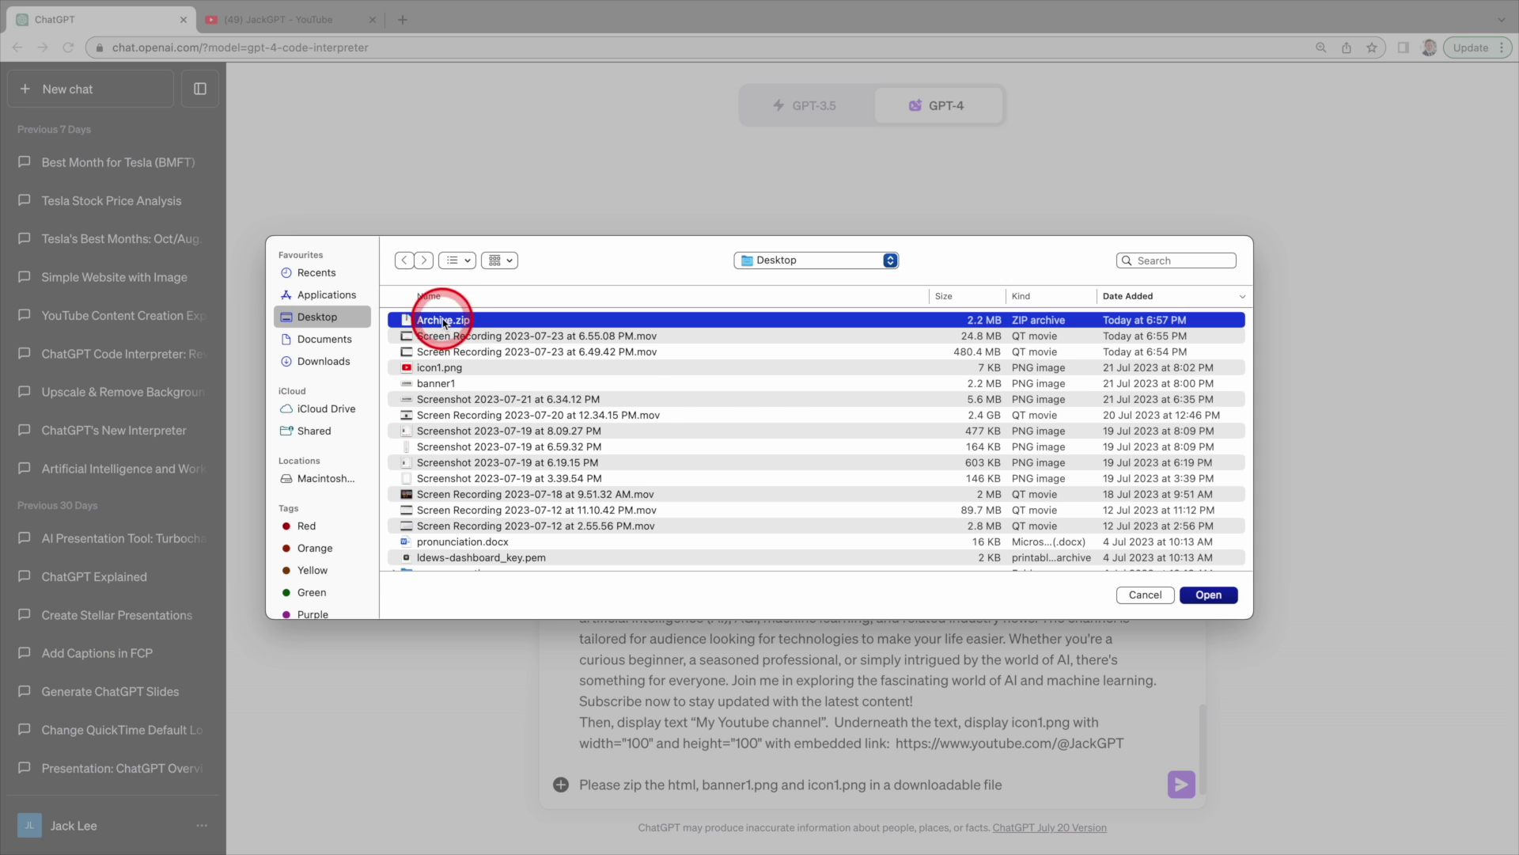
{"action": "left_click", "coordinate": [1208, 594]}
{"action": "left_click", "coordinate": [1179, 781]}
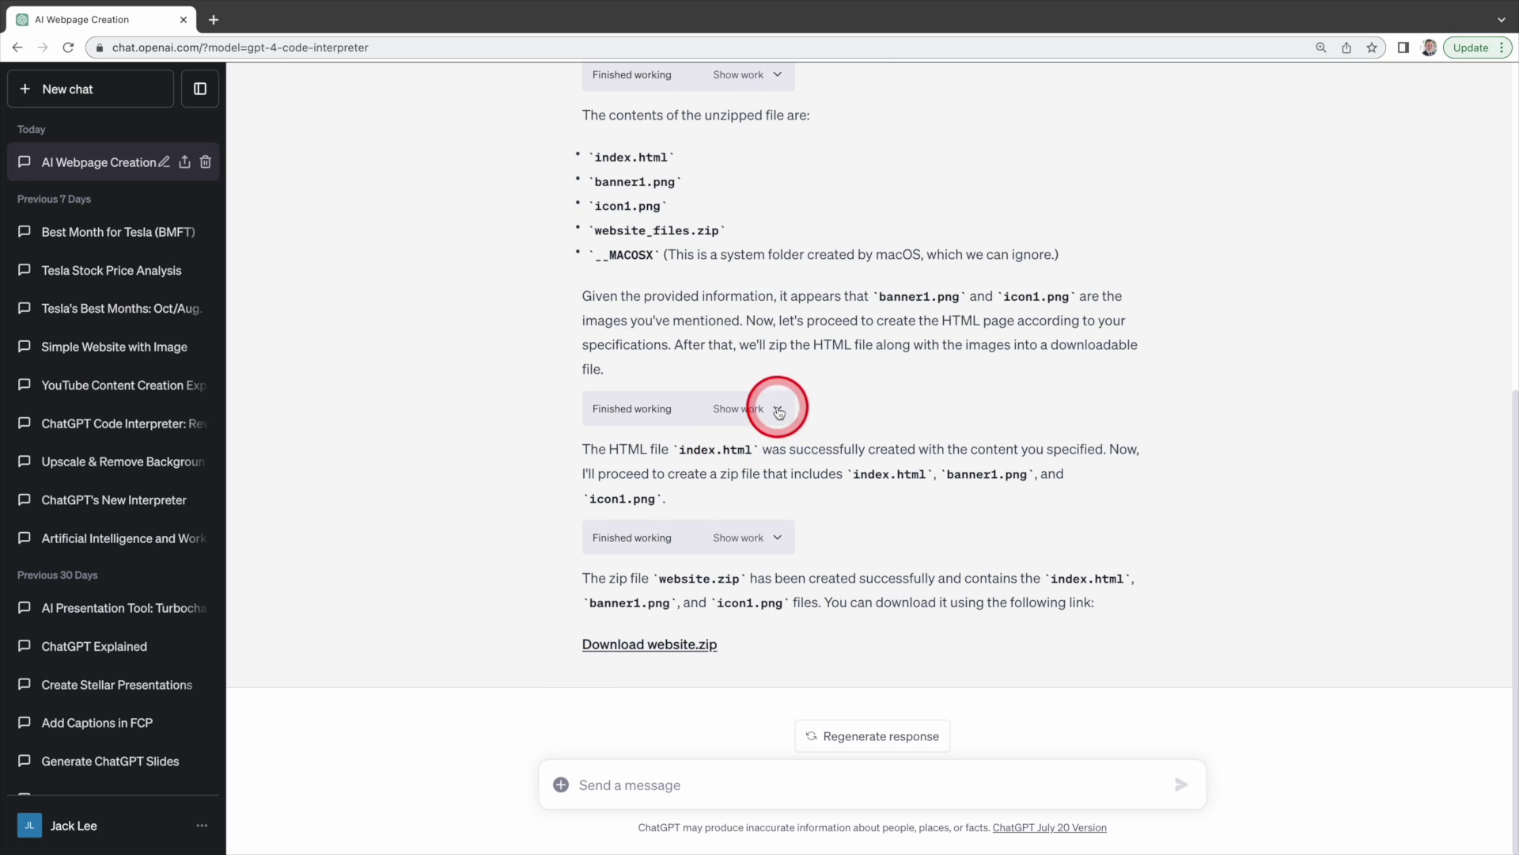
Expand the generated code, then download and open website_files.zip
{"action": "left_click", "coordinate": [779, 410]}
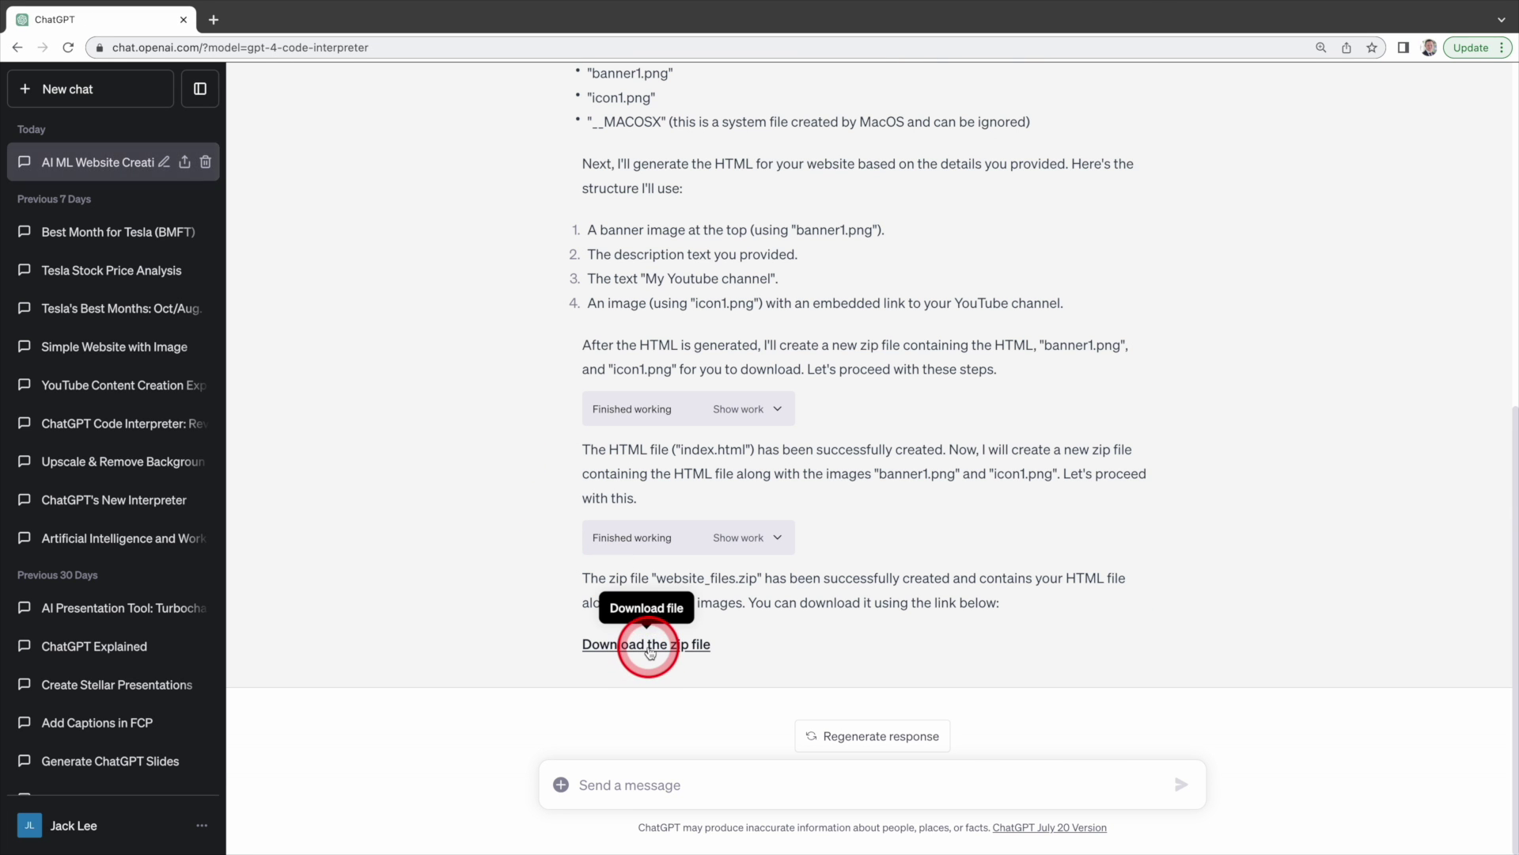
{"action": "left_click", "coordinate": [650, 650]}
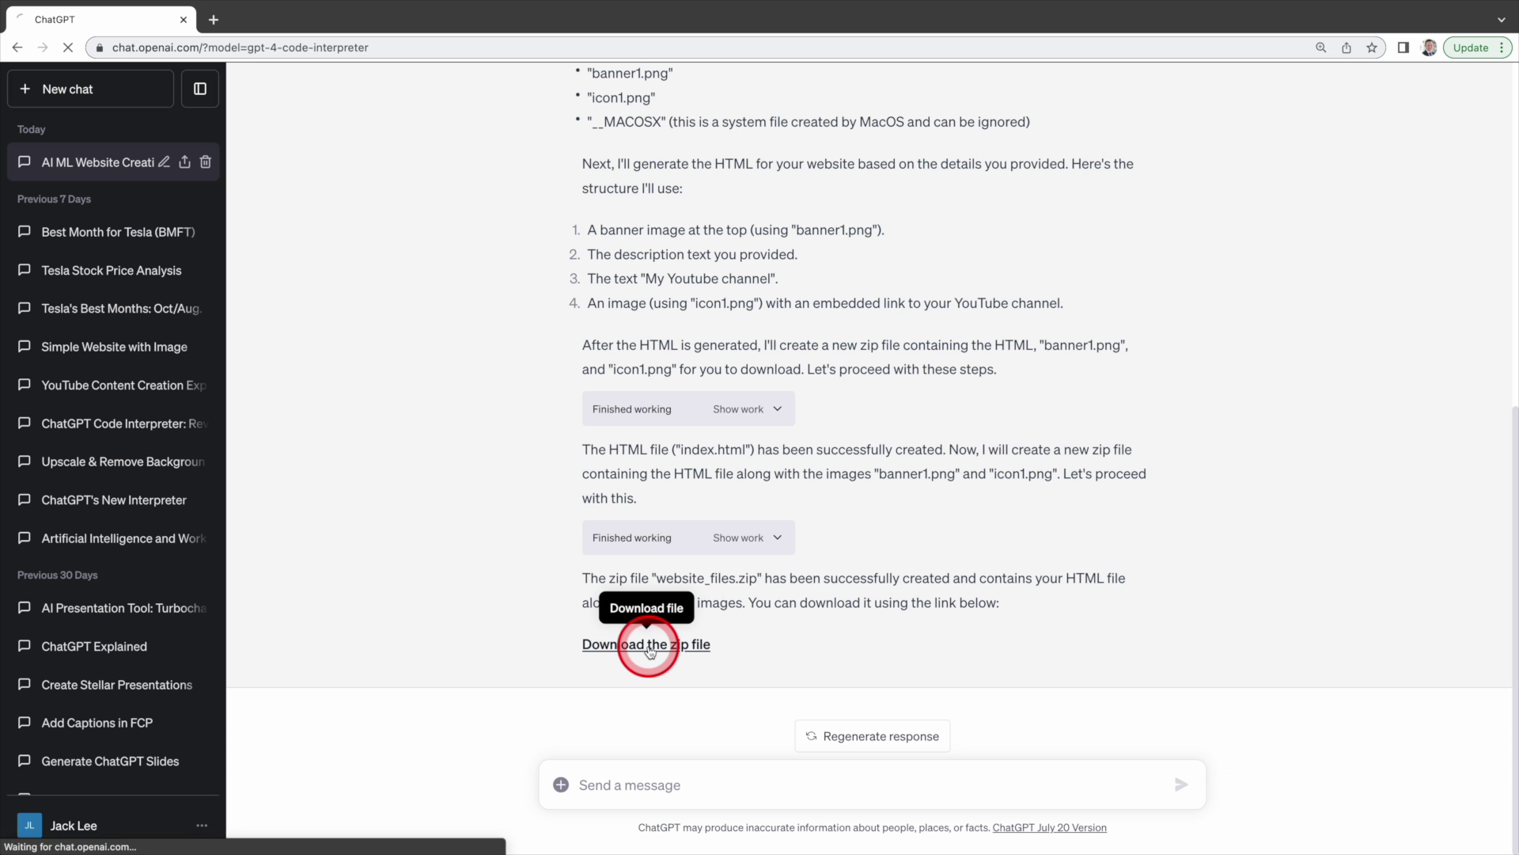
{"action": "left_click", "coordinate": [87, 838]}
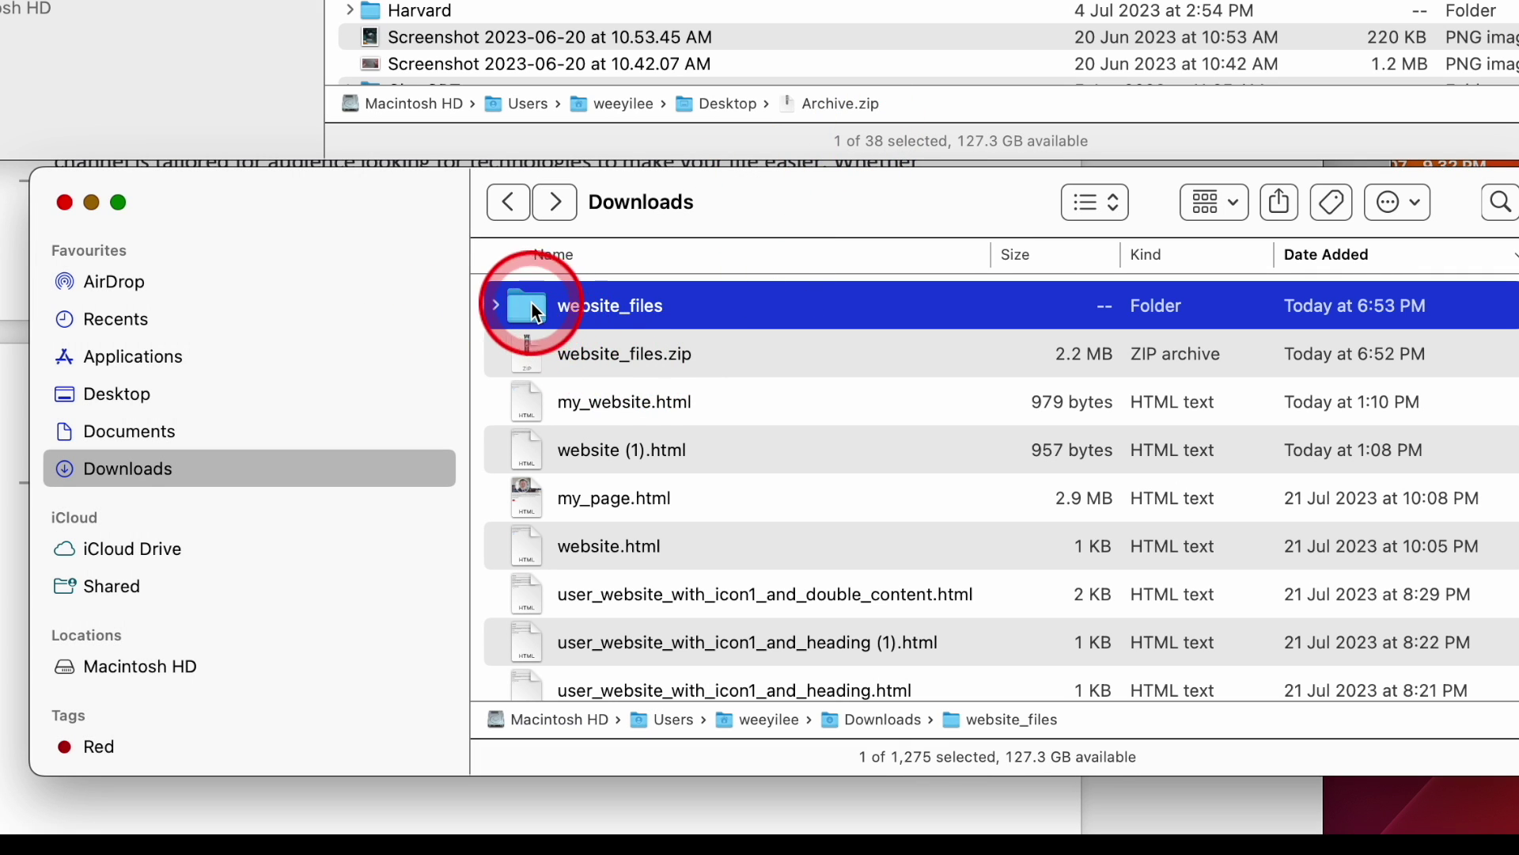
Open the website_files folder and launch index.html to view the generated site
{"action": "double_click", "coordinate": [532, 304]}
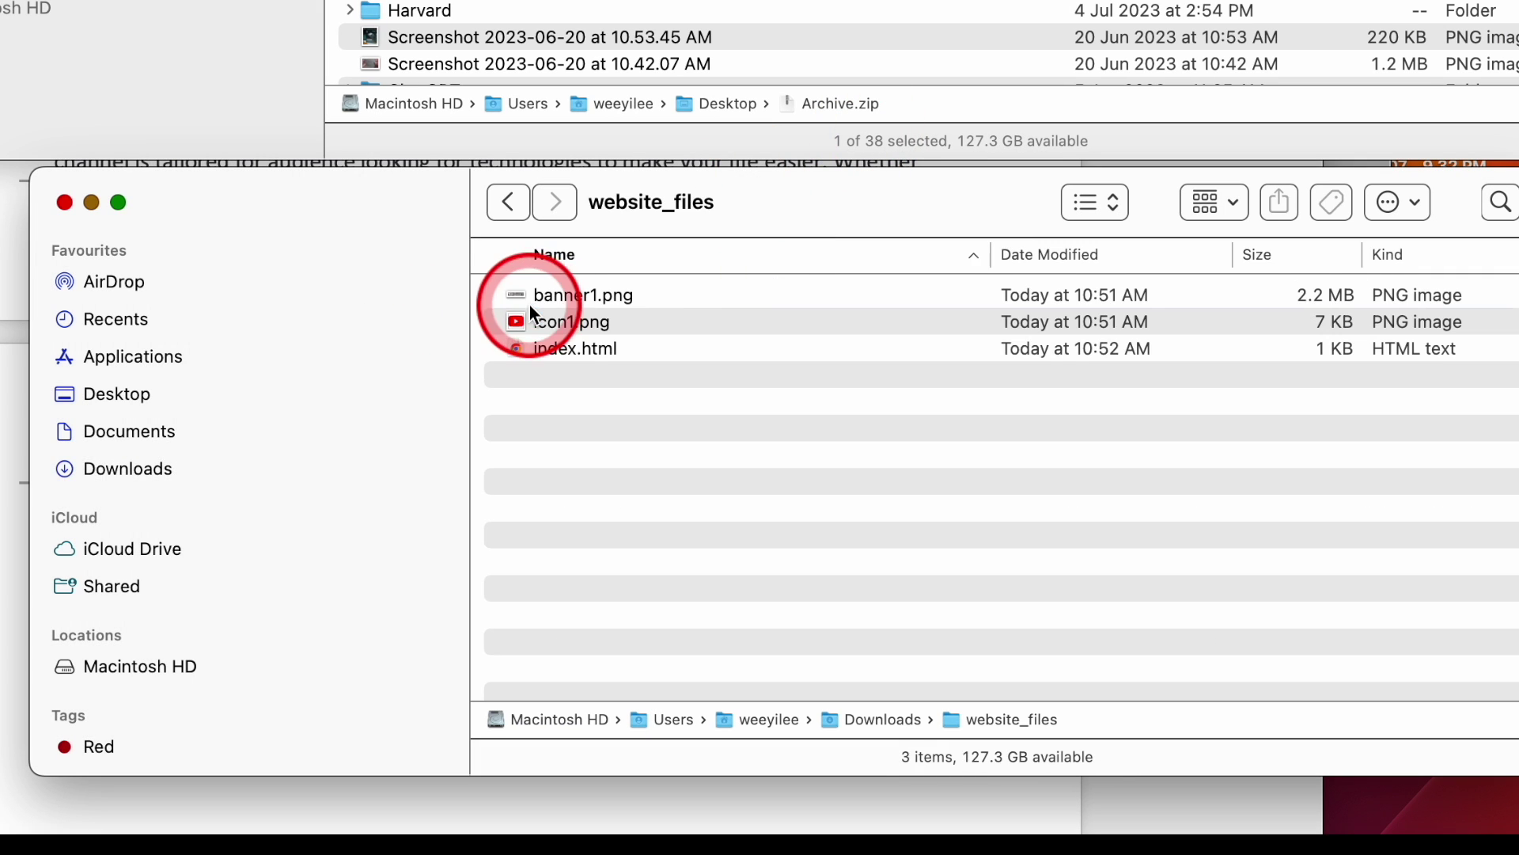
{"action": "left_click", "coordinate": [554, 348]}
{"action": "double_click", "coordinate": [555, 349]}
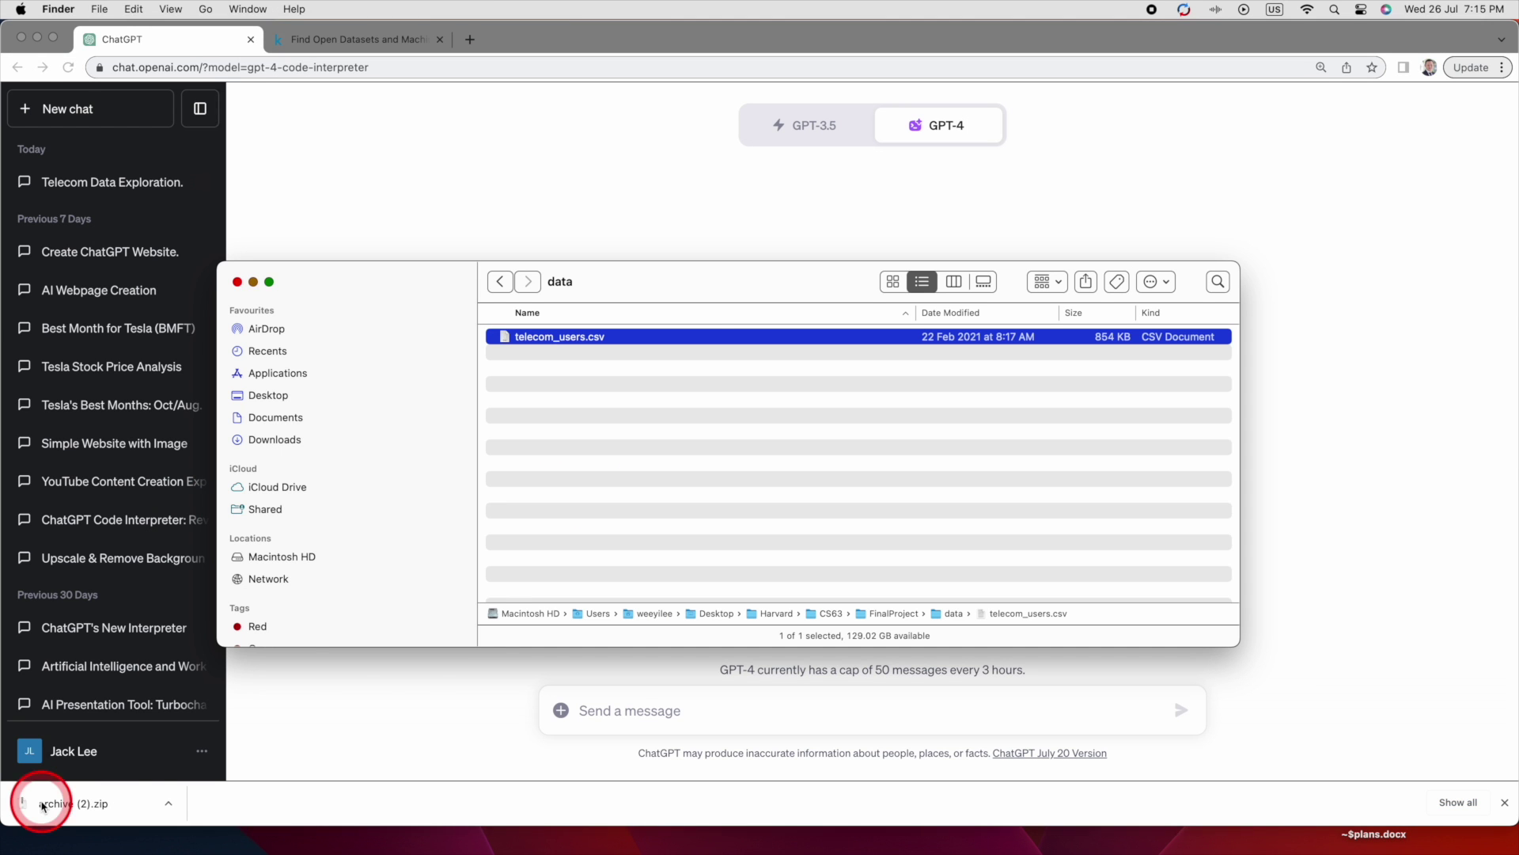
Open telecom_users.csv in Microsoft Excel
{"action": "right_click", "coordinate": [521, 337]}
{"action": "mouse_move", "coordinate": [584, 361]}
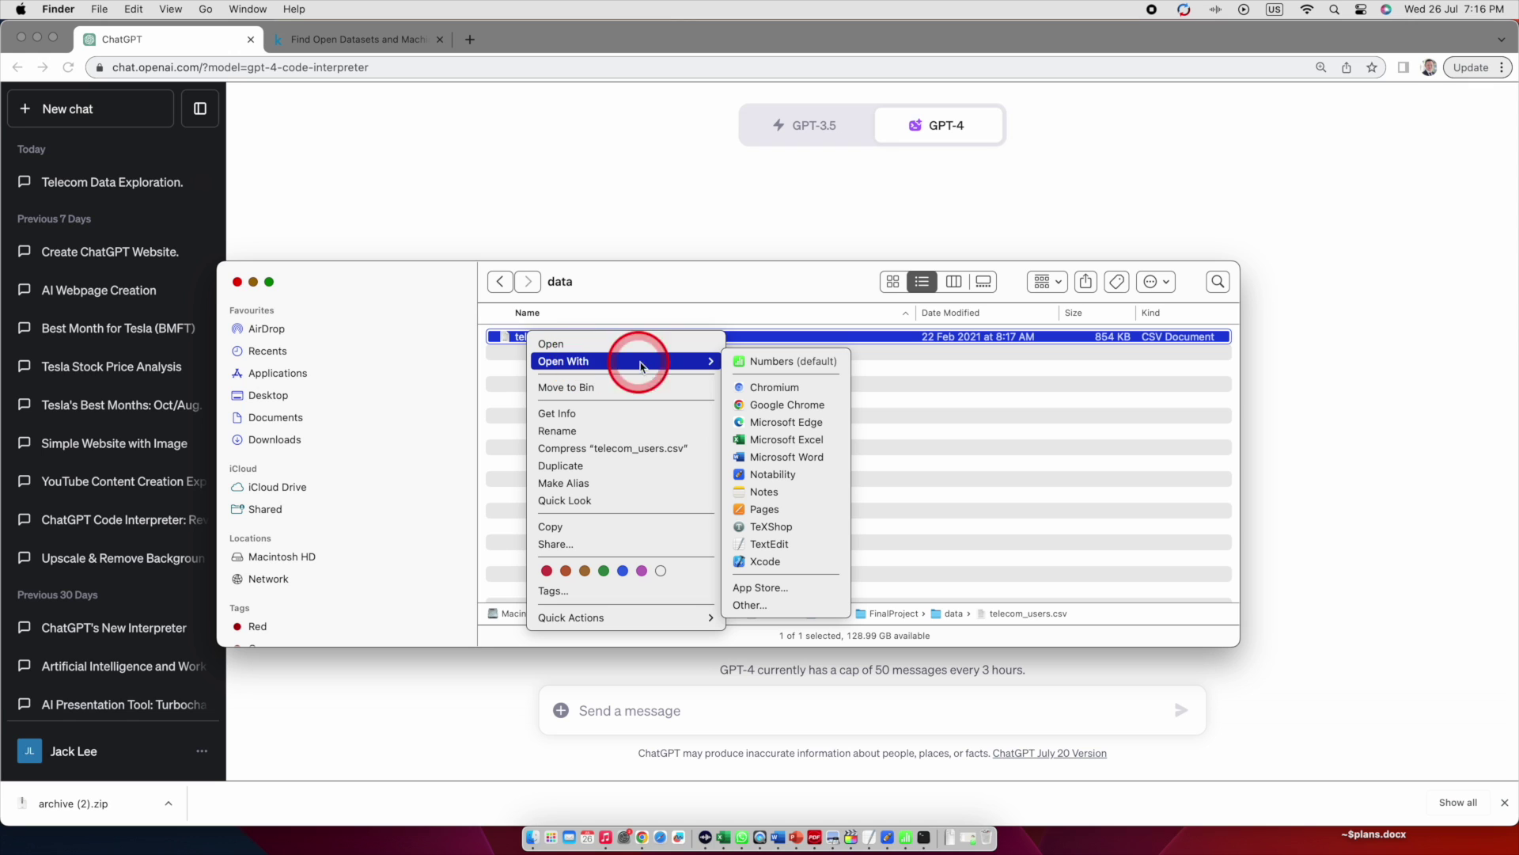
{"action": "left_click", "coordinate": [788, 439]}
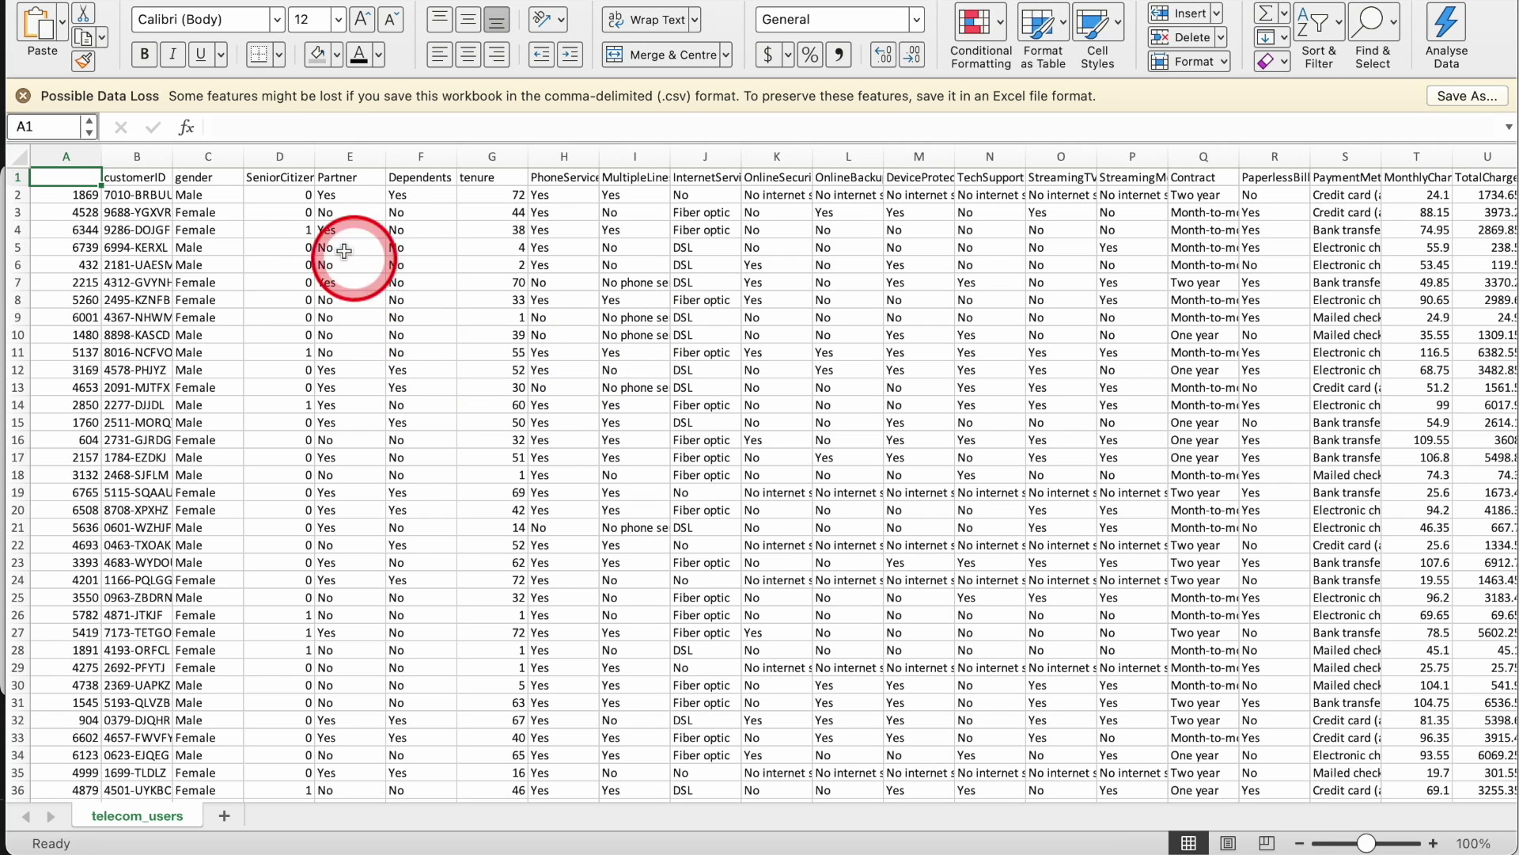
Review the headers from customerID onward and widen column T to show MonthlyCharges
{"action": "left_click", "coordinate": [134, 179]}
{"action": "left_click", "coordinate": [207, 179]}
{"action": "left_click", "coordinate": [284, 179]}
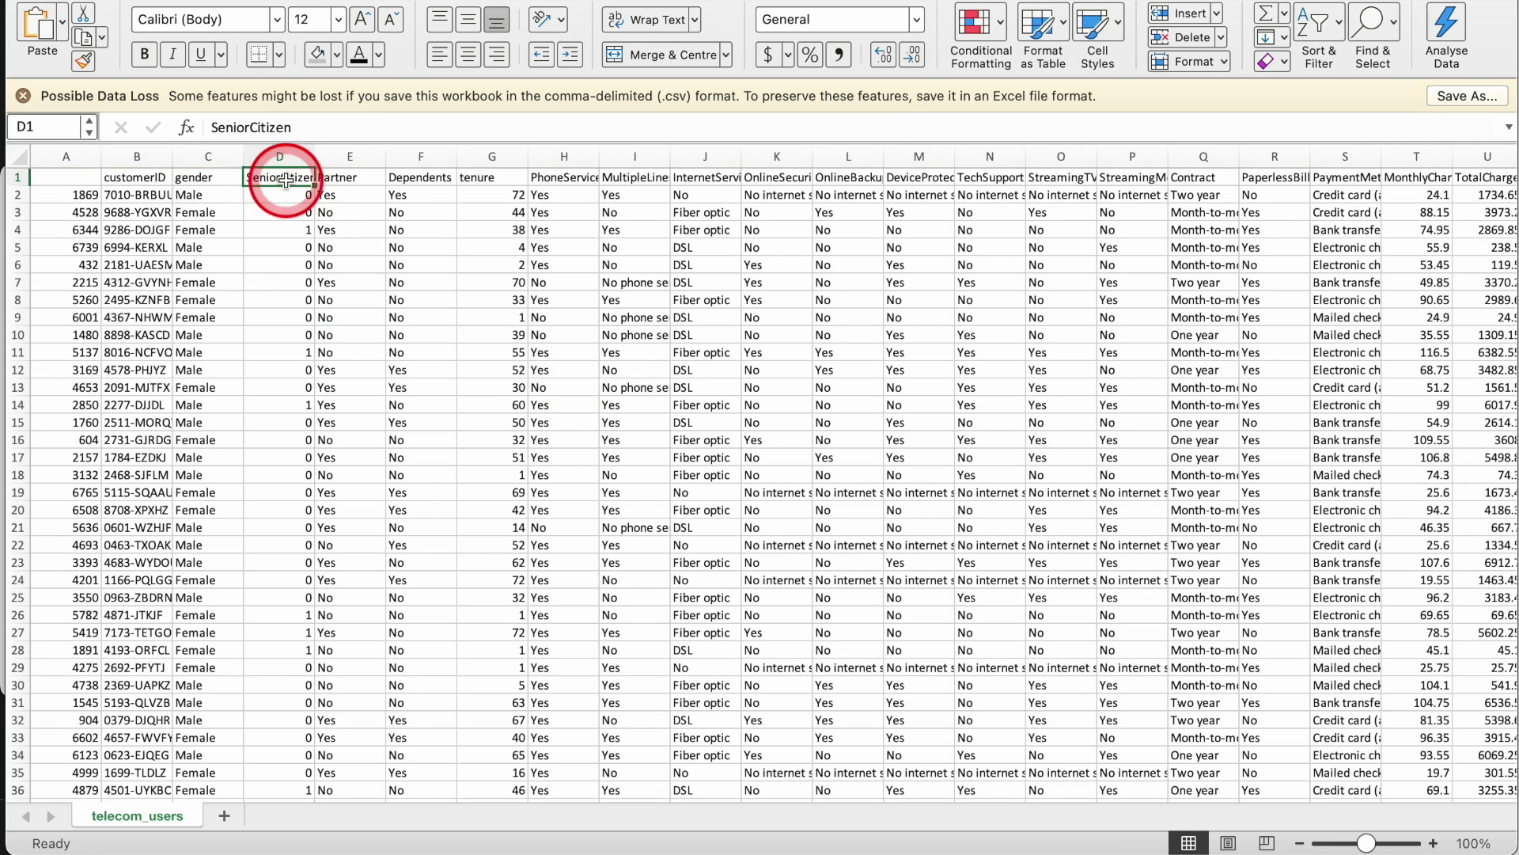
{"action": "left_click", "coordinate": [419, 179]}
{"action": "left_click", "coordinate": [492, 179]}
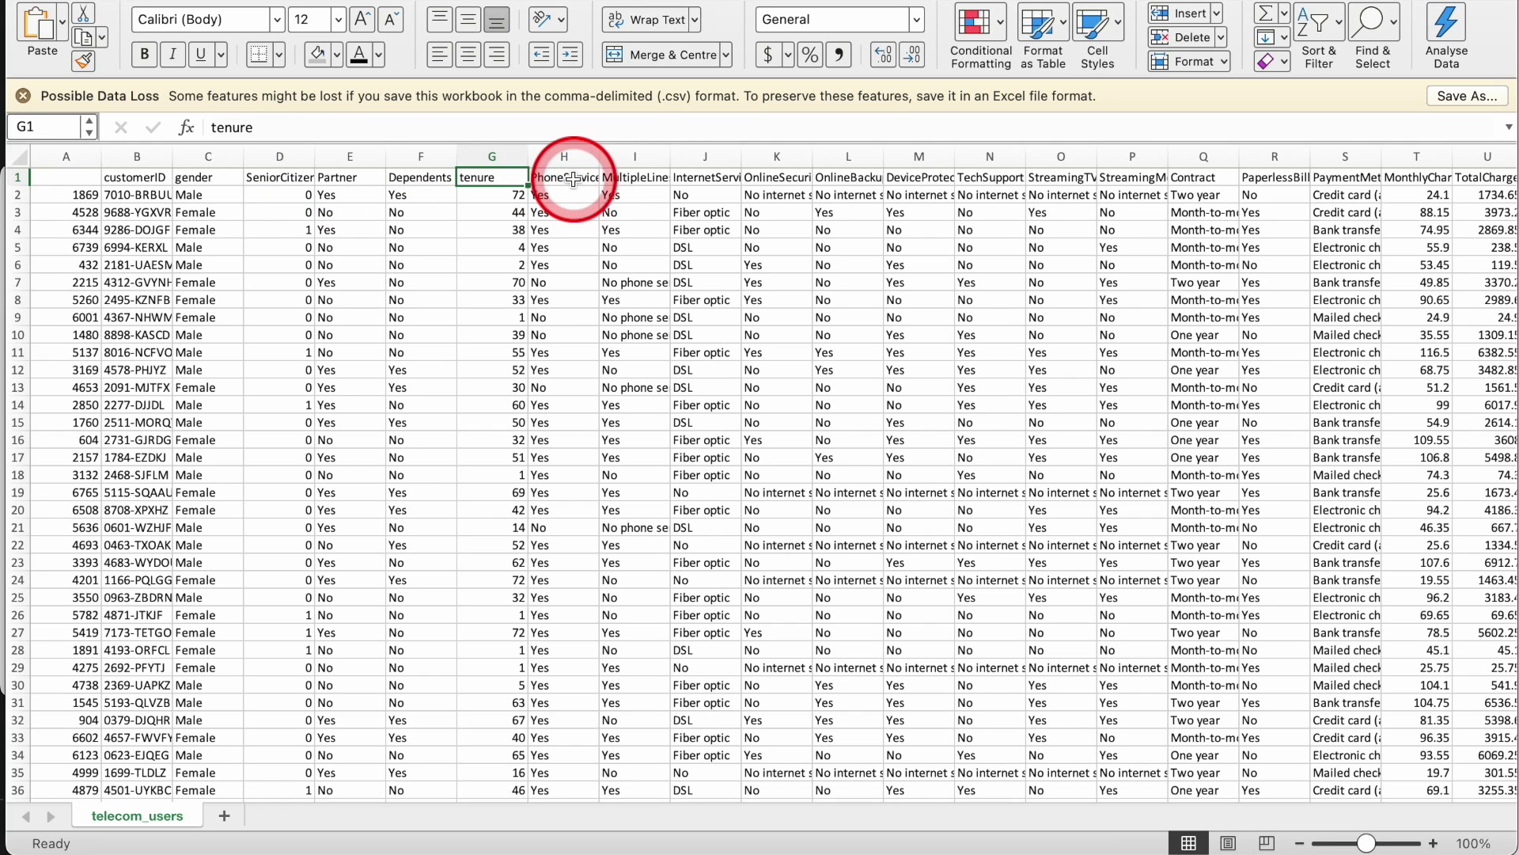
{"action": "left_click_drag", "start_coordinate": [571, 178], "coordinate": [823, 179]}
{"action": "scroll", "coordinate": [916, 224], "scroll_direction": "right", "scroll_amount": 4}
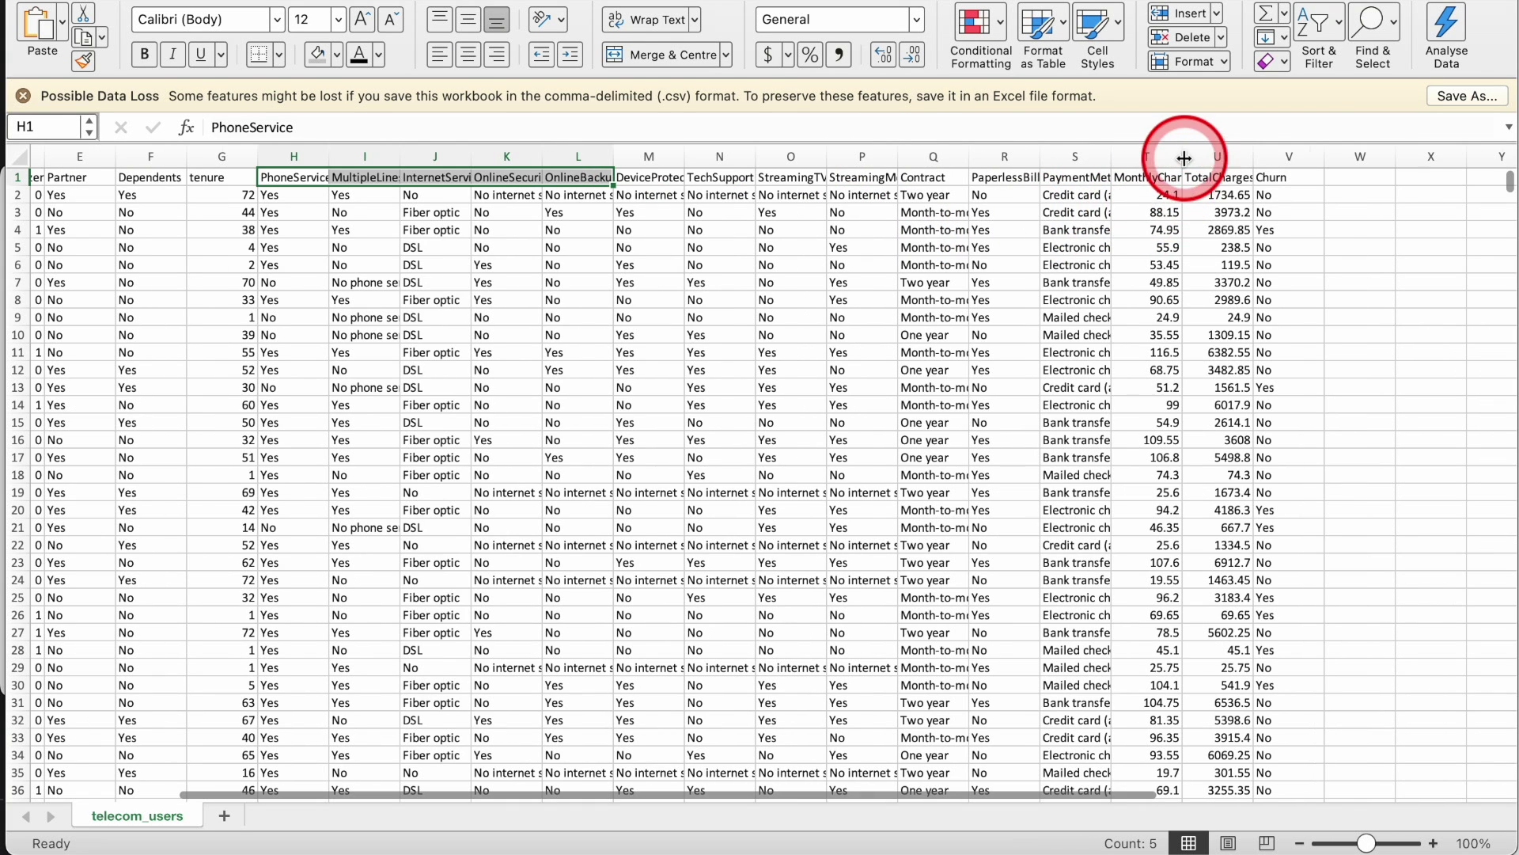
{"action": "left_click_drag", "start_coordinate": [1184, 158], "coordinate": [1314, 158]}
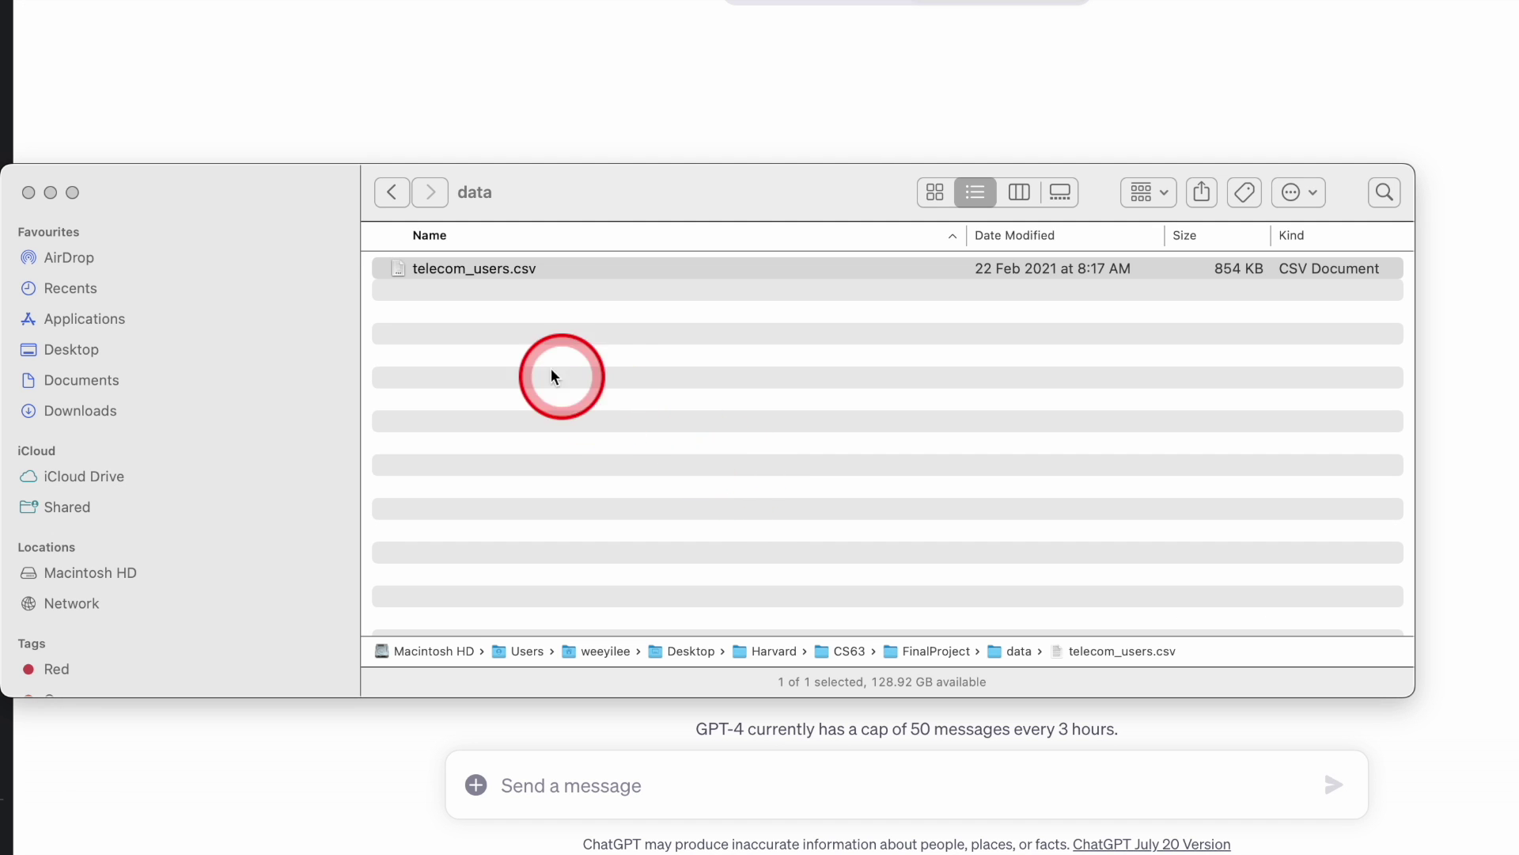
Attach telecom_users.csv and ask 'Can you describe this data?'
{"action": "left_click_drag", "start_coordinate": [431, 271], "coordinate": [564, 797]}
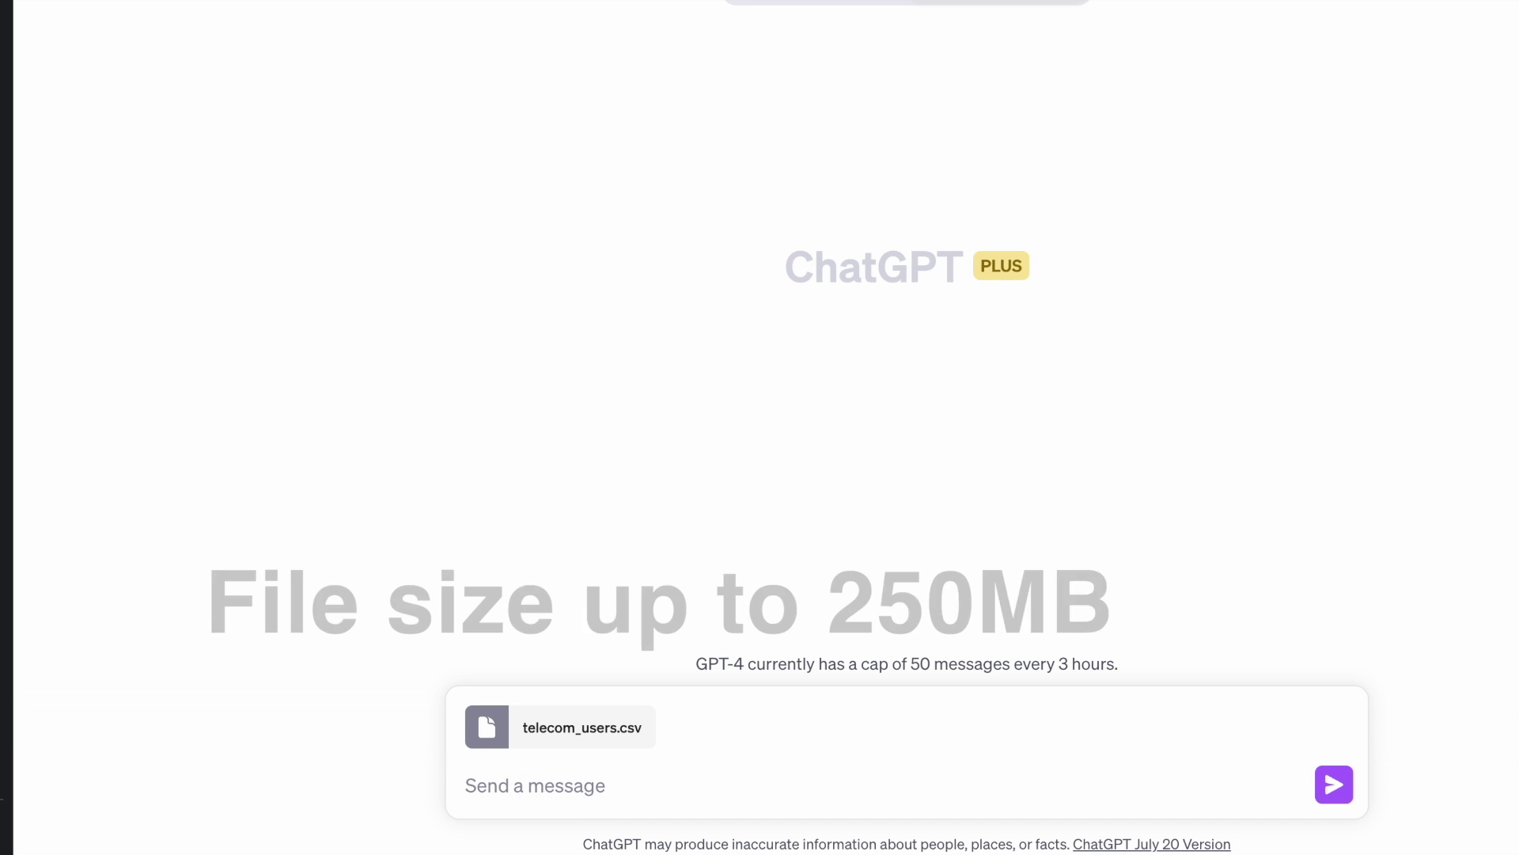
{"action": "left_click", "coordinate": [505, 795]}
{"action": "type", "text": "Can you describ"}
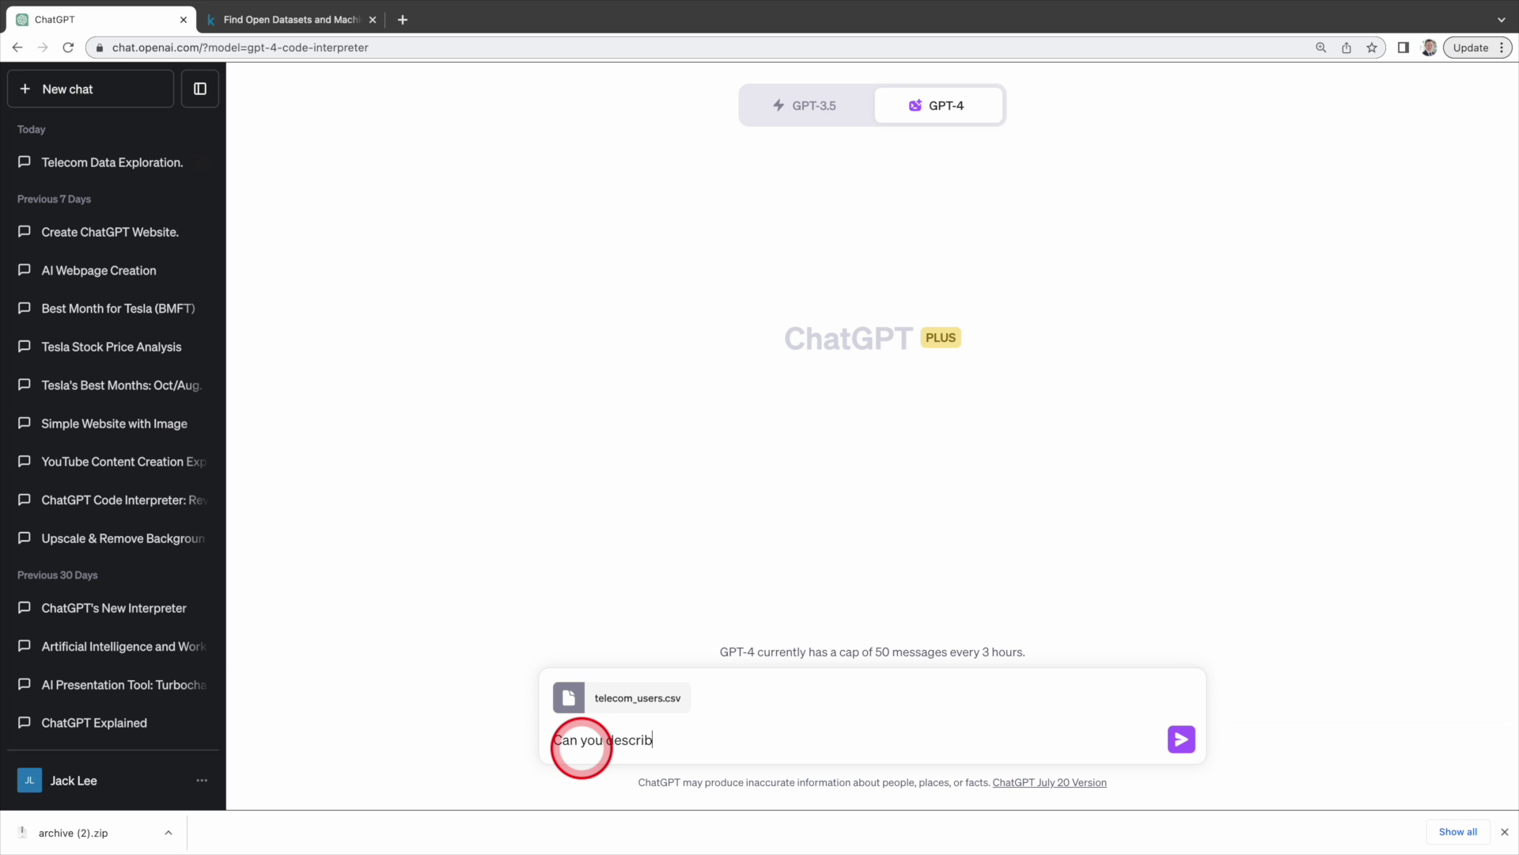
{"action": "key", "text": "Return"}
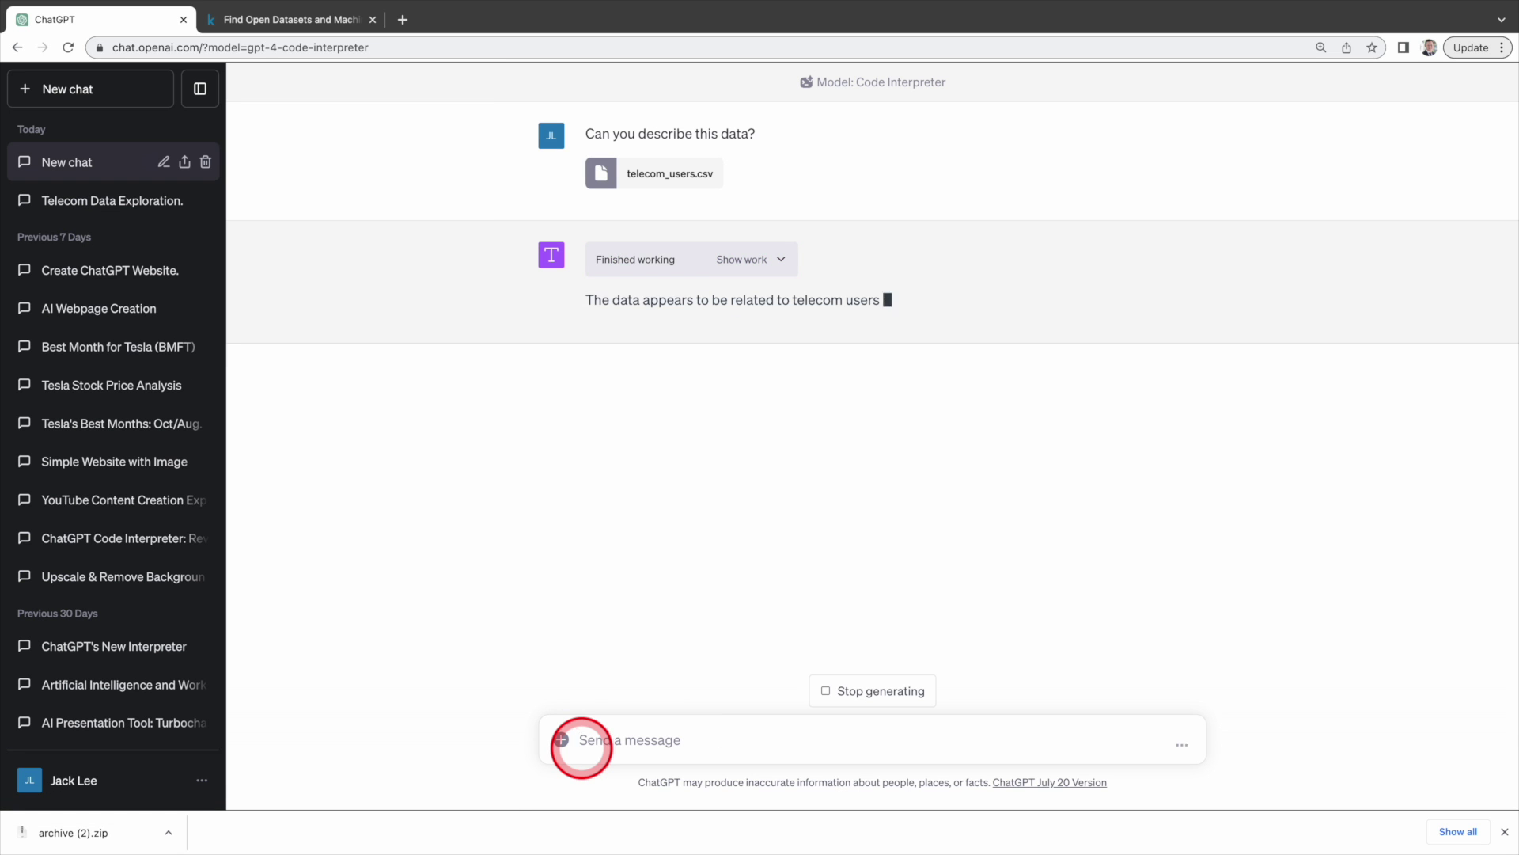
Read the reply's opening and the column descriptions from customerID to Dependents
{"action": "left_click_drag", "start_coordinate": [586, 299], "coordinate": [855, 309]}
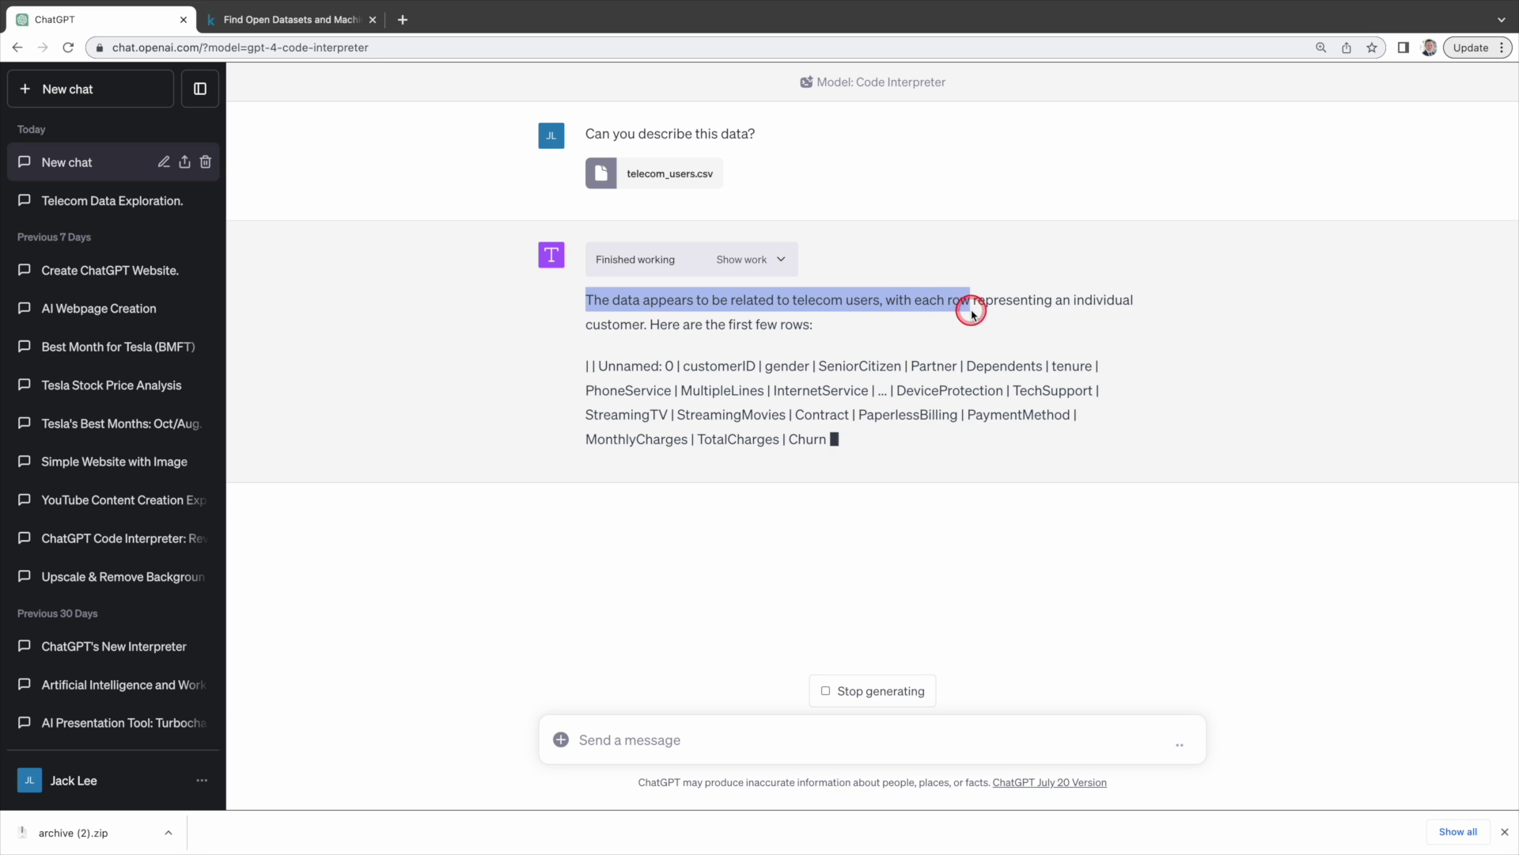
{"action": "left_click_drag", "start_coordinate": [972, 313], "coordinate": [899, 321]}
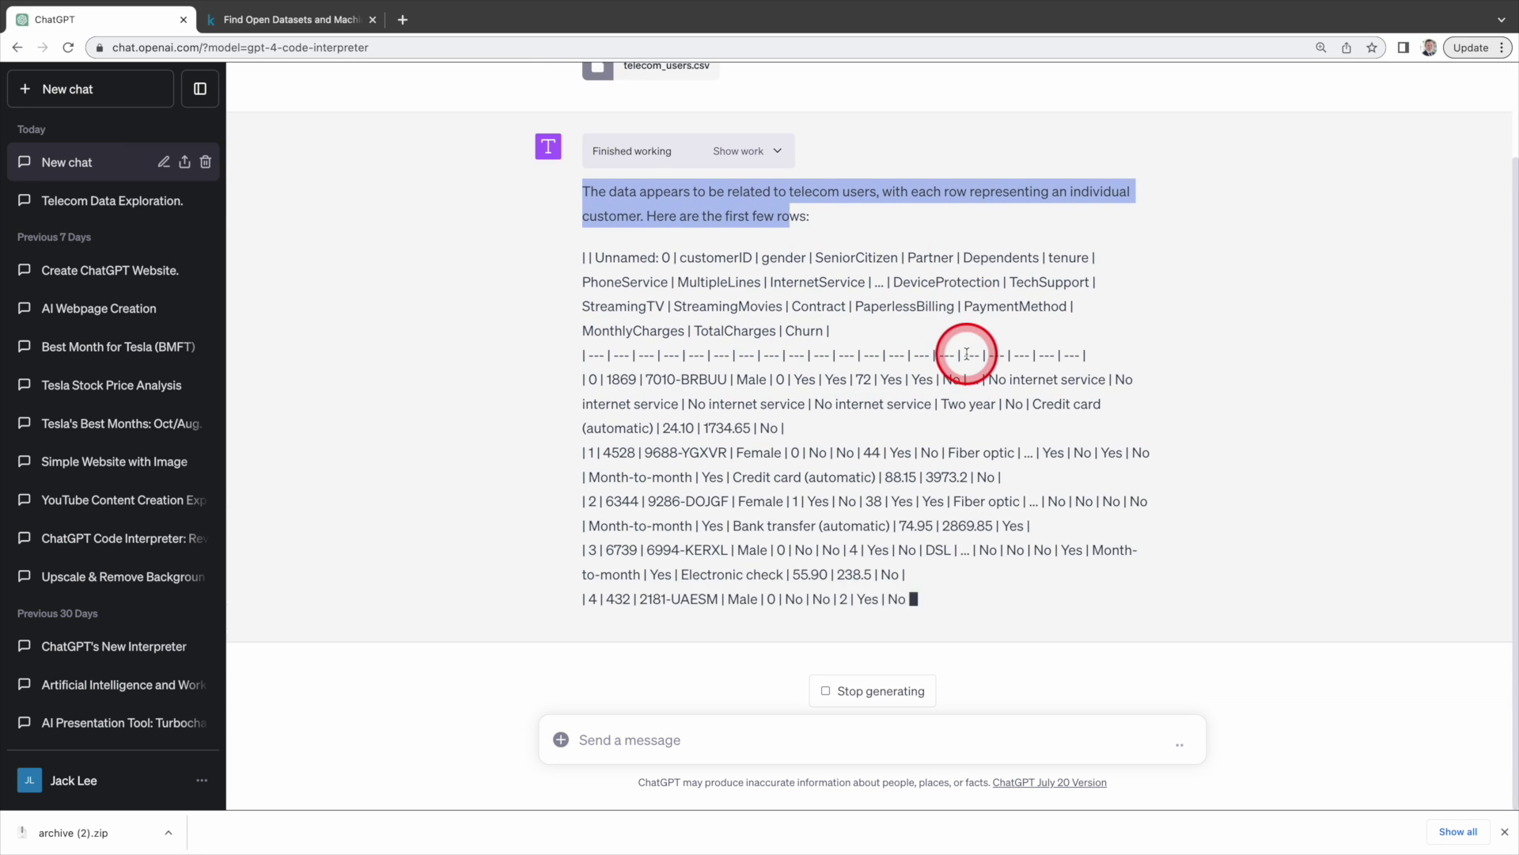
{"action": "scroll", "coordinate": [594, 183], "scroll_direction": "up", "scroll_amount": 4}
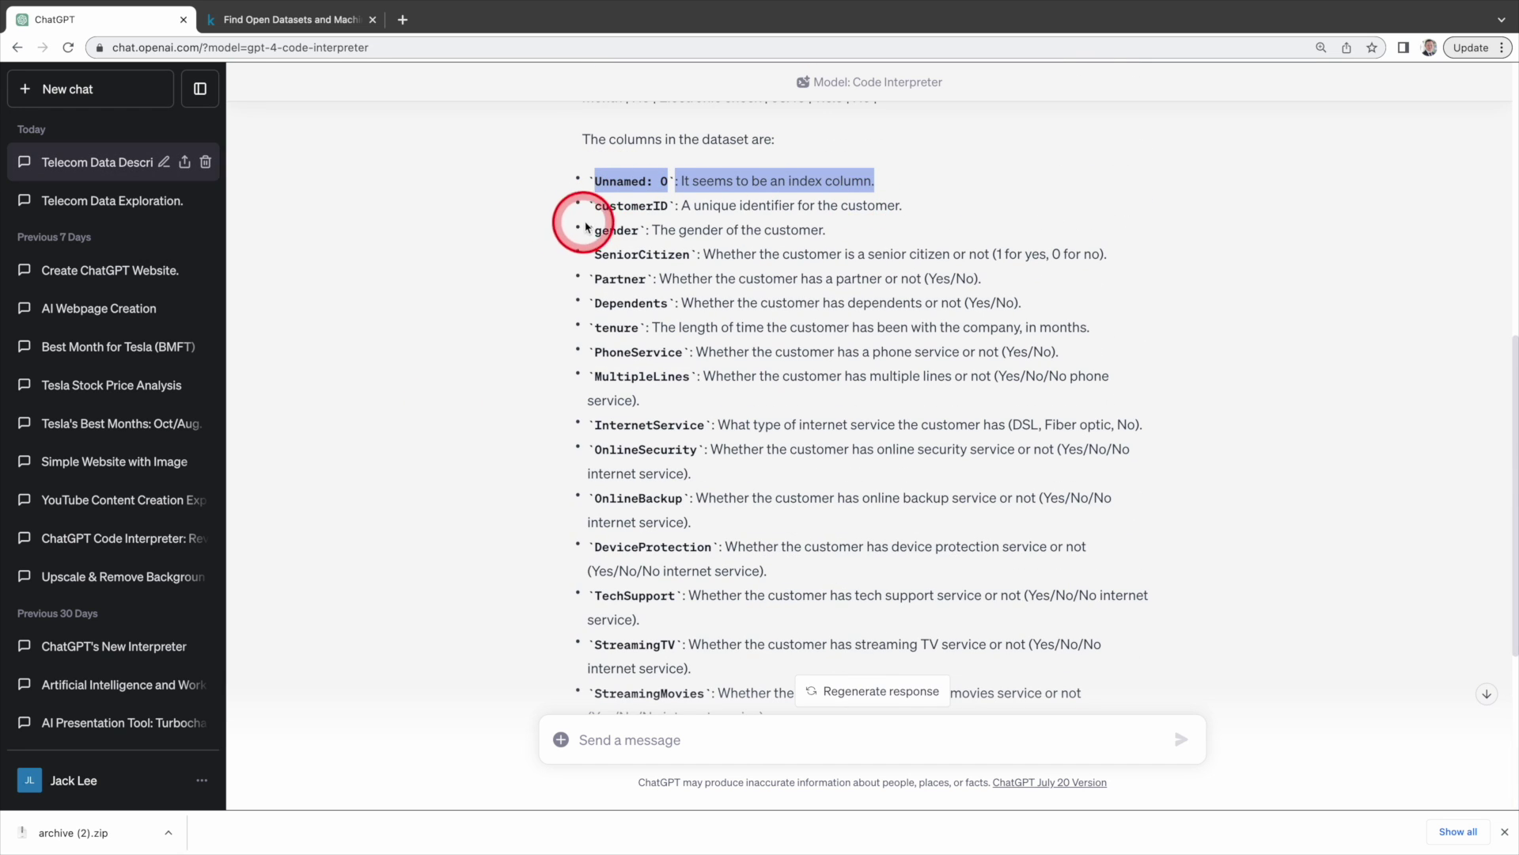
{"action": "left_click_drag", "start_coordinate": [597, 206], "coordinate": [654, 206]}
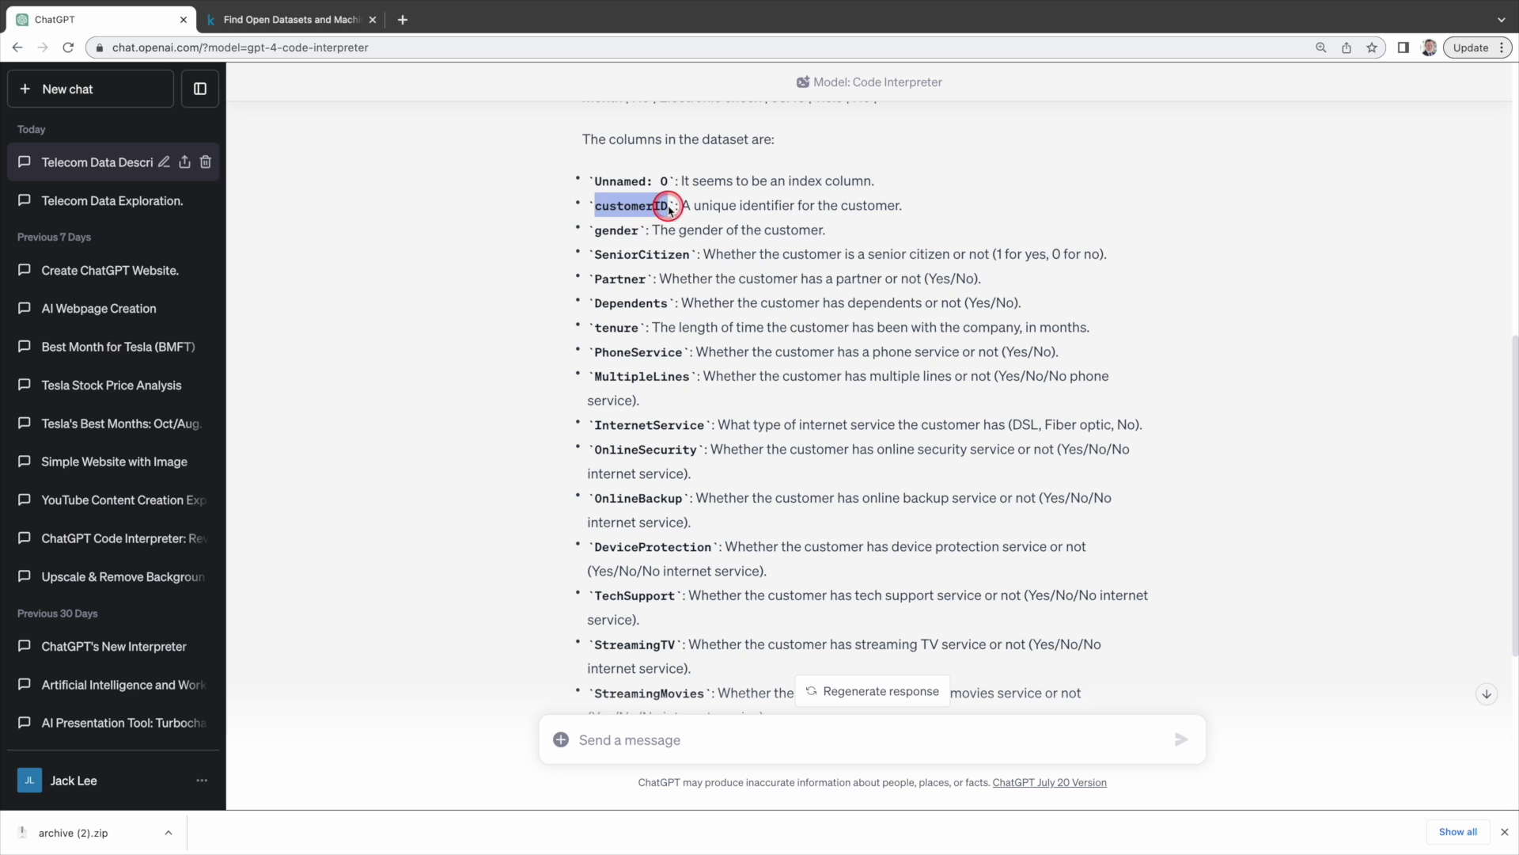
{"action": "left_click", "coordinate": [596, 231]}
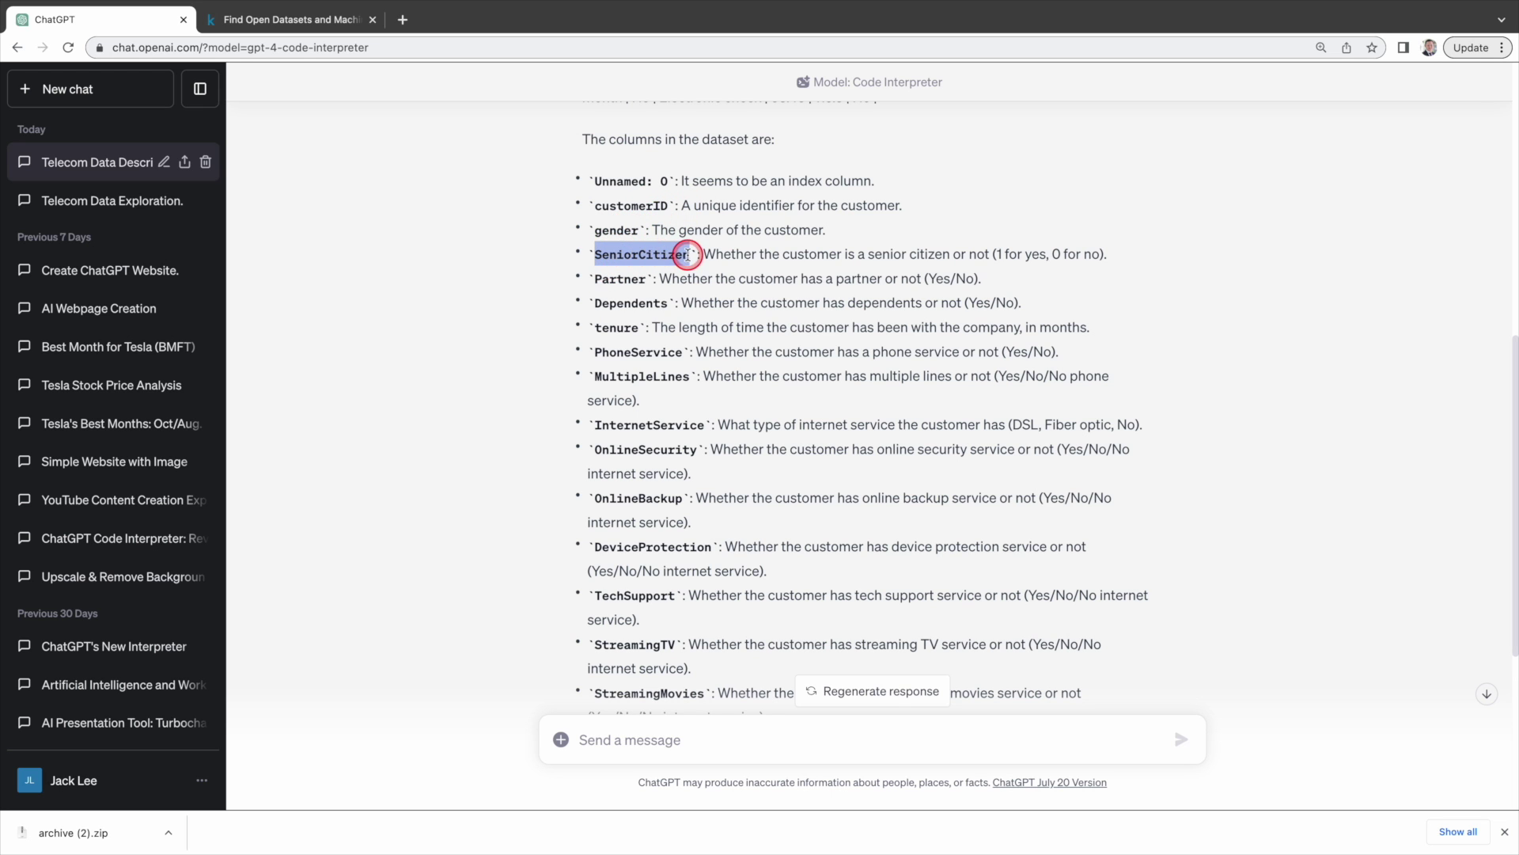
{"action": "left_click", "coordinate": [598, 278]}
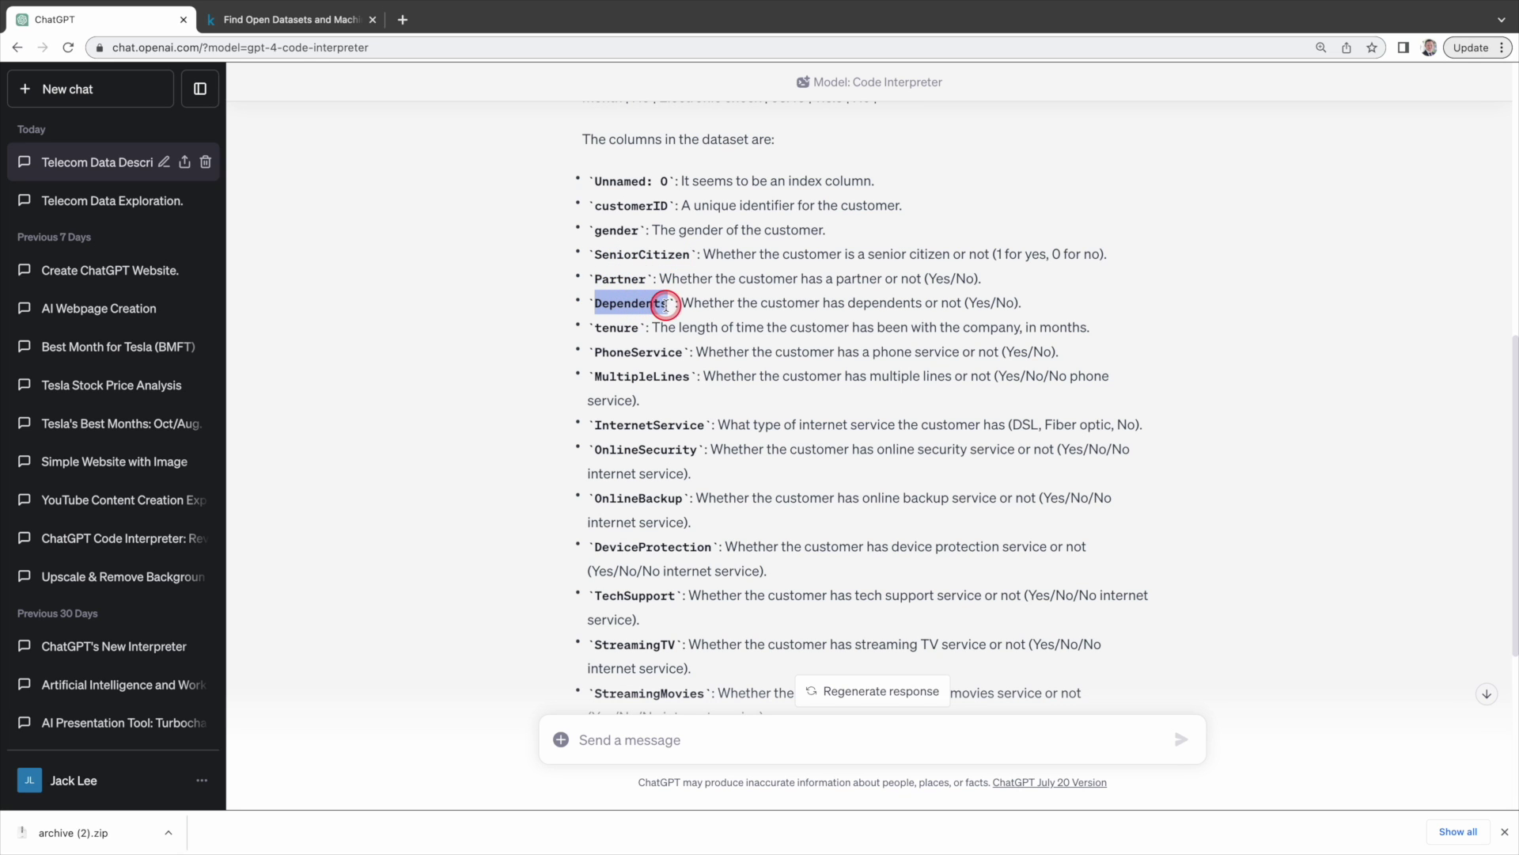
{"action": "left_click", "coordinate": [596, 330]}
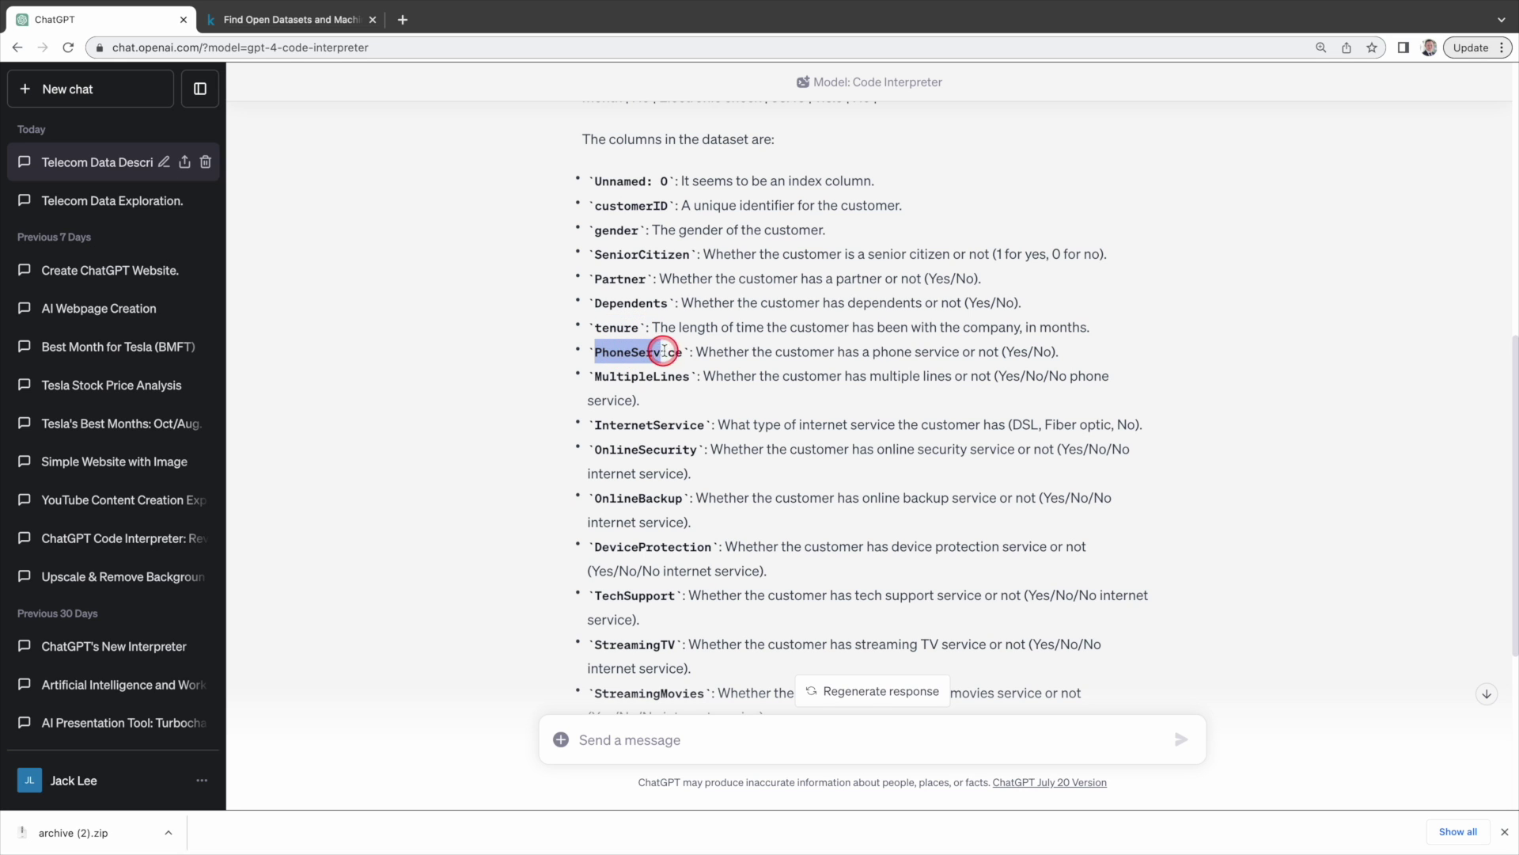
Read the remaining column descriptions, MultipleLines through PaymentMethod, MonthlyCharges and Churn
{"action": "left_click_drag", "start_coordinate": [595, 377], "coordinate": [641, 428]}
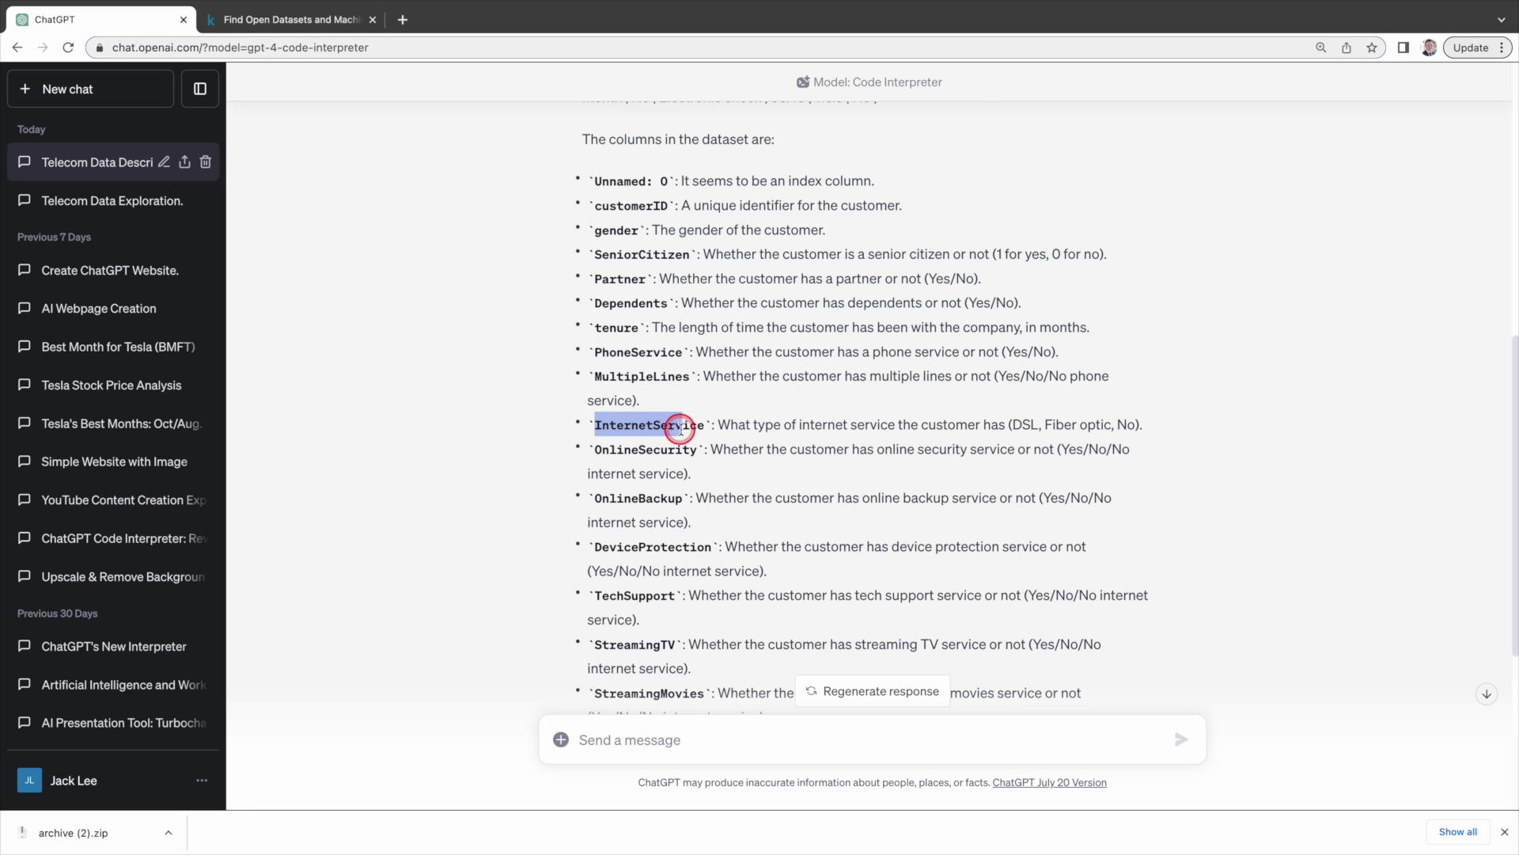
{"action": "scroll", "coordinate": [633, 459], "scroll_direction": "down", "scroll_amount": 2}
{"action": "left_click", "coordinate": [596, 491]}
{"action": "scroll", "coordinate": [633, 491], "scroll_direction": "down", "scroll_amount": 1}
{"action": "left_click_drag", "start_coordinate": [594, 496], "coordinate": [600, 496]}
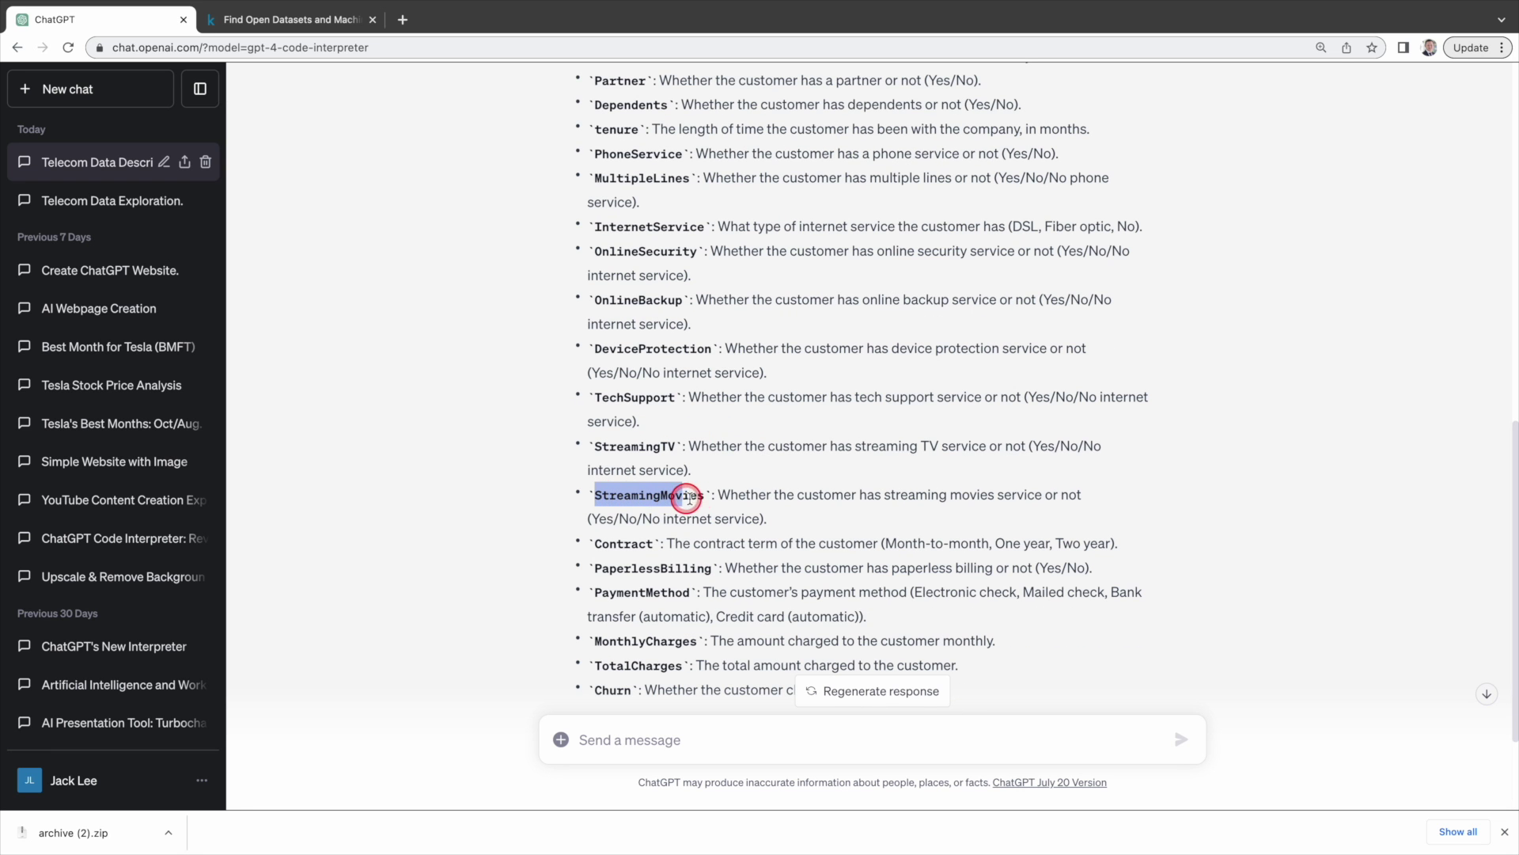
{"action": "scroll", "coordinate": [689, 497], "scroll_direction": "down", "scroll_amount": 2}
{"action": "left_click_drag", "start_coordinate": [596, 387], "coordinate": [648, 389]}
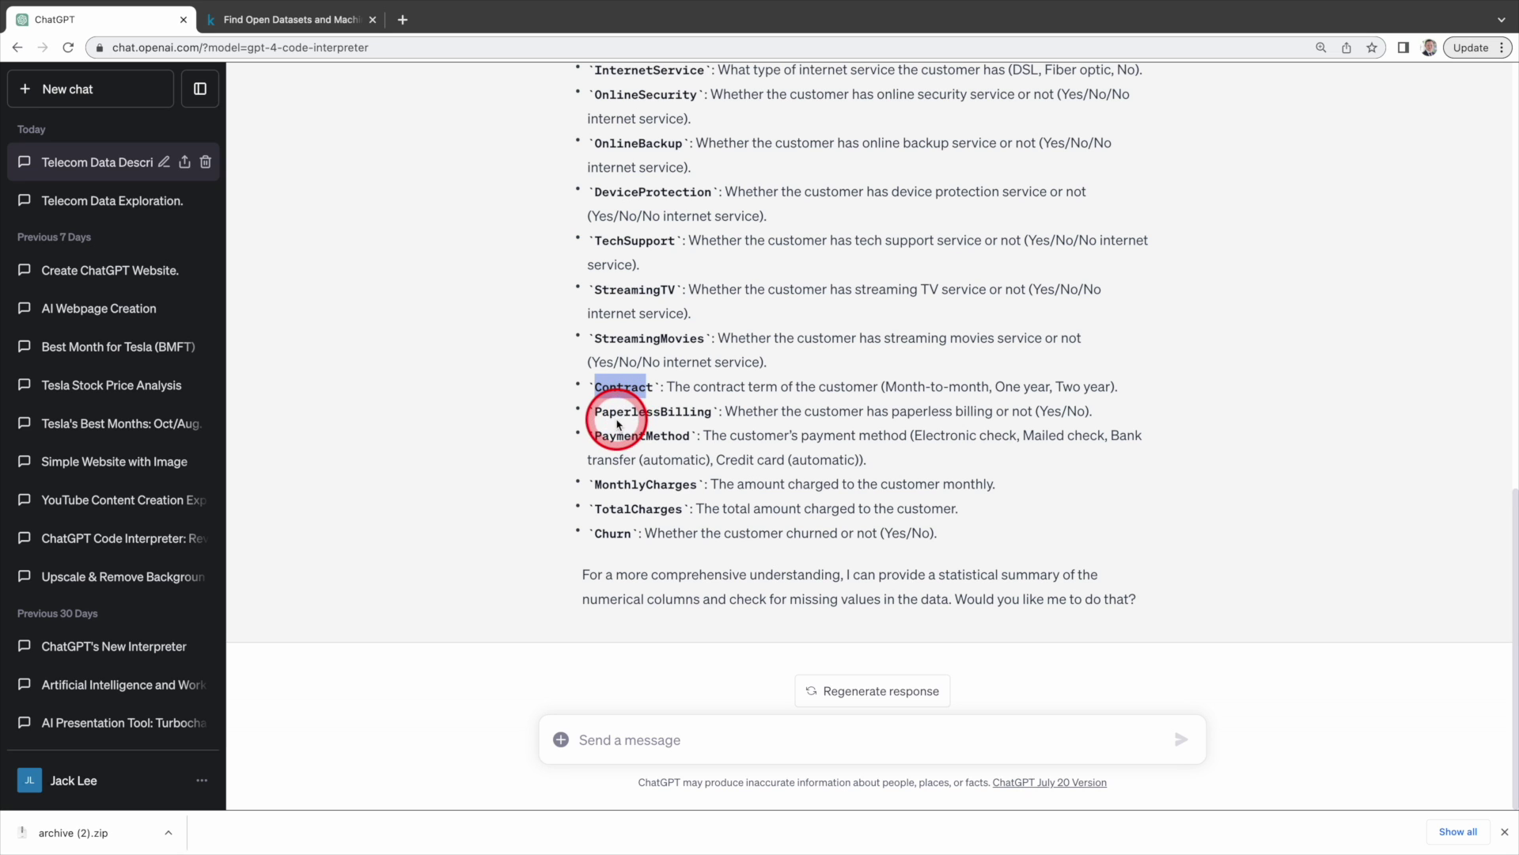
{"action": "left_click_drag", "start_coordinate": [595, 410], "coordinate": [712, 413]}
{"action": "left_click_drag", "start_coordinate": [595, 436], "coordinate": [681, 435]}
{"action": "left_click_drag", "start_coordinate": [595, 483], "coordinate": [681, 512]}
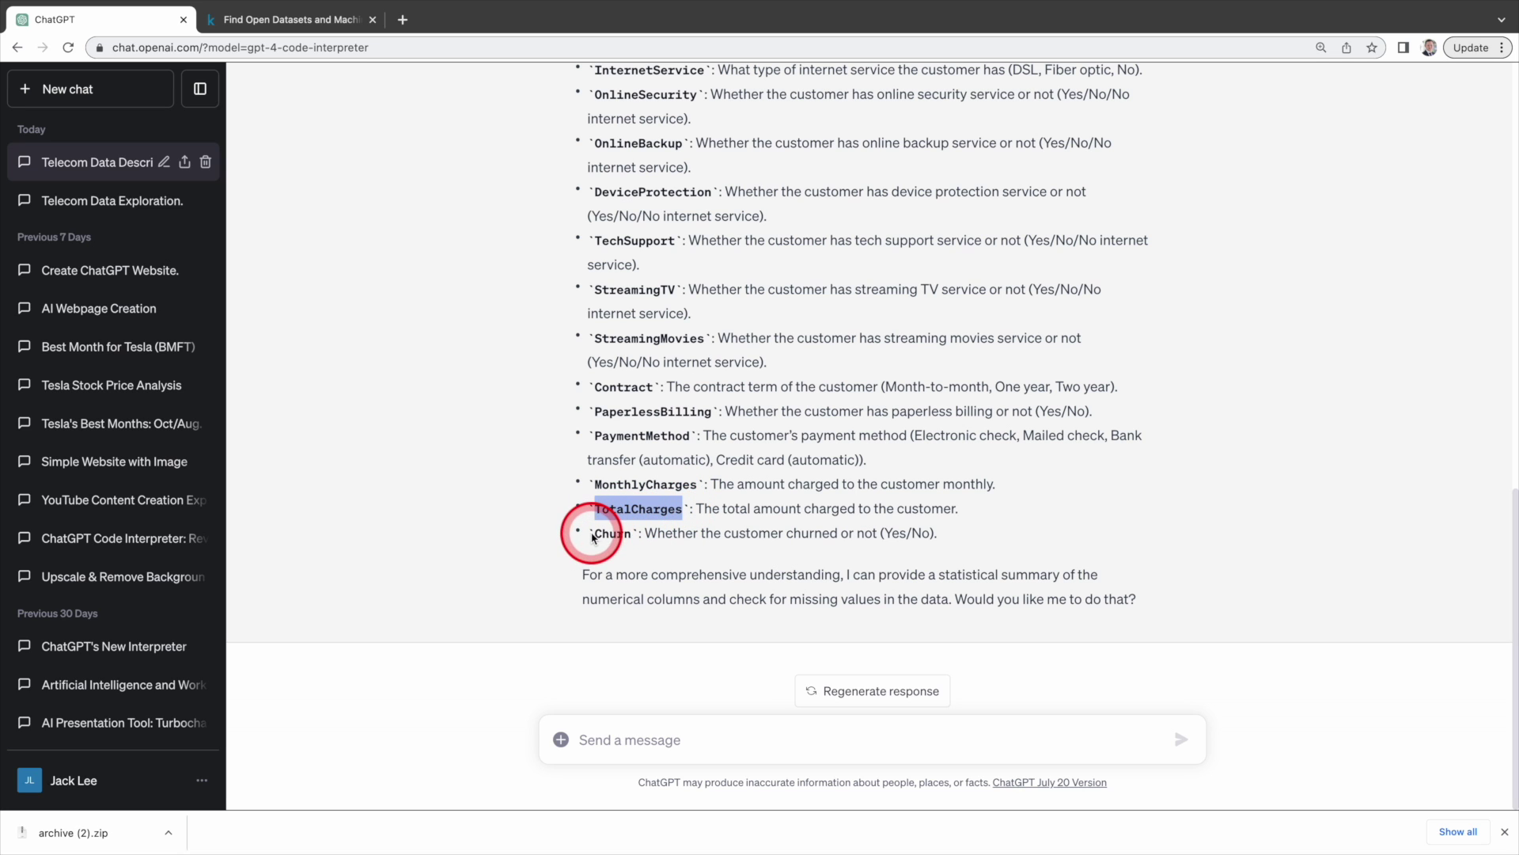
{"action": "left_click_drag", "start_coordinate": [596, 536], "coordinate": [636, 539]}
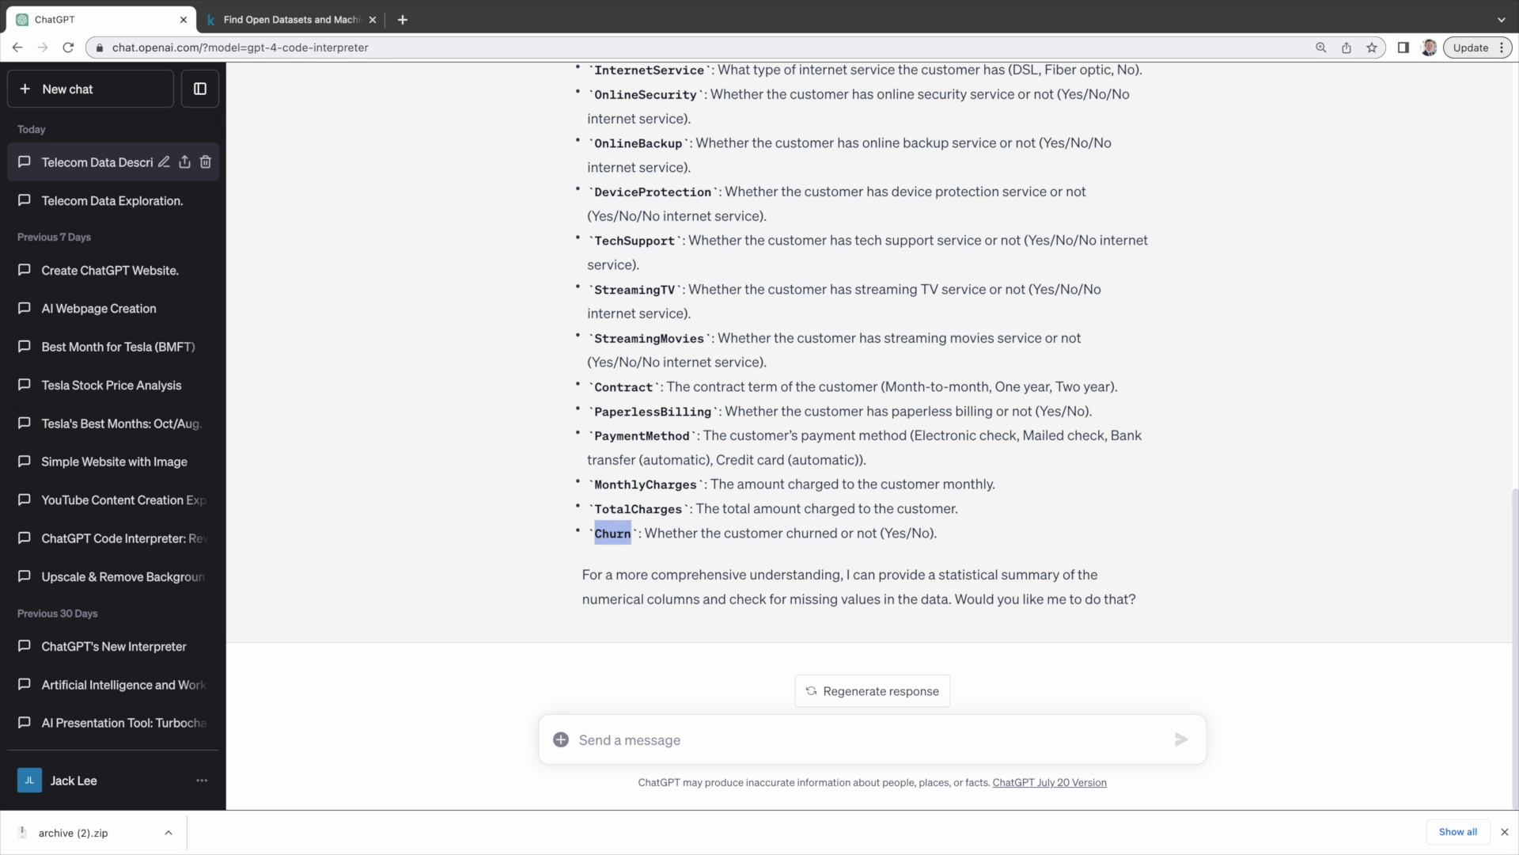
Request an exploratory analysis of the data with visuals
{"action": "left_click", "coordinate": [603, 664]}
{"action": "type", "text": "Ca"}
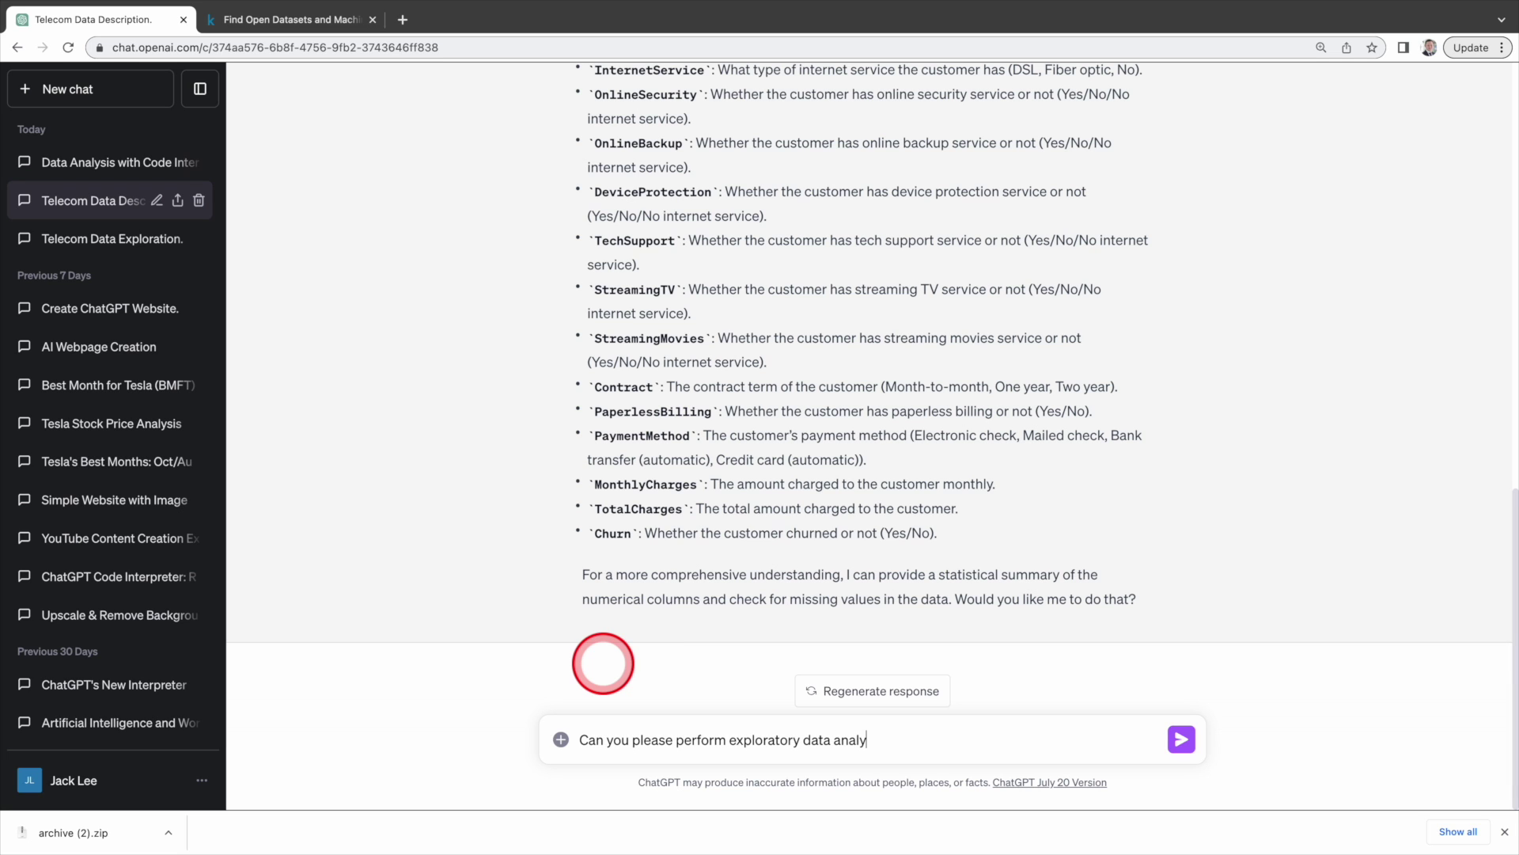
{"action": "type", "text": "on this data and create visuals?"}
{"action": "key", "text": "Return"}
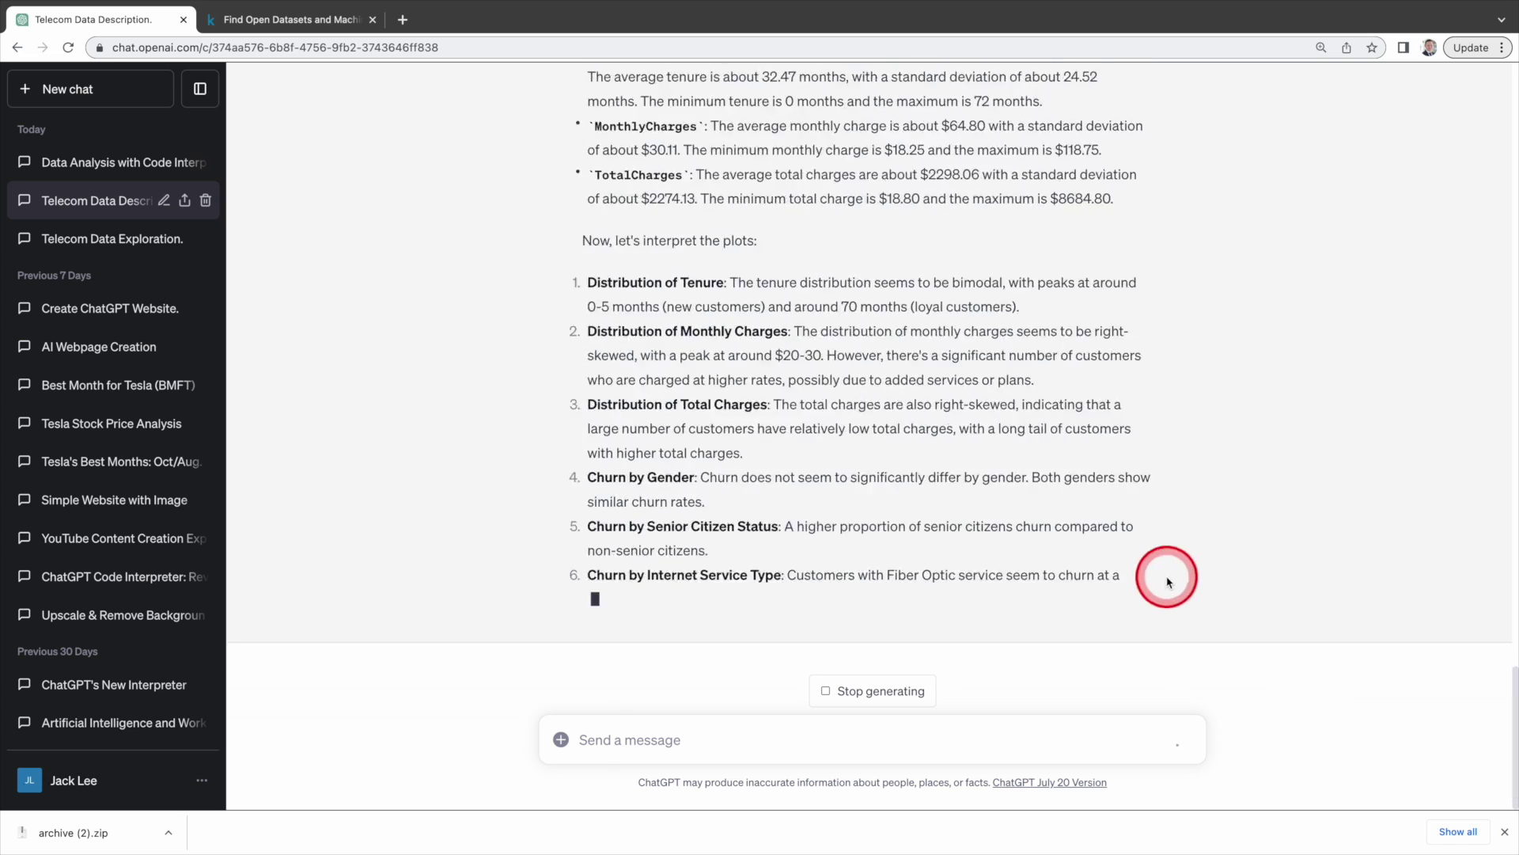
Ask ChatGPT to clean the data, filling missing TotalCharges values
{"action": "left_click", "coordinate": [594, 738]}
{"action": "type", "text": "please clean the data"}
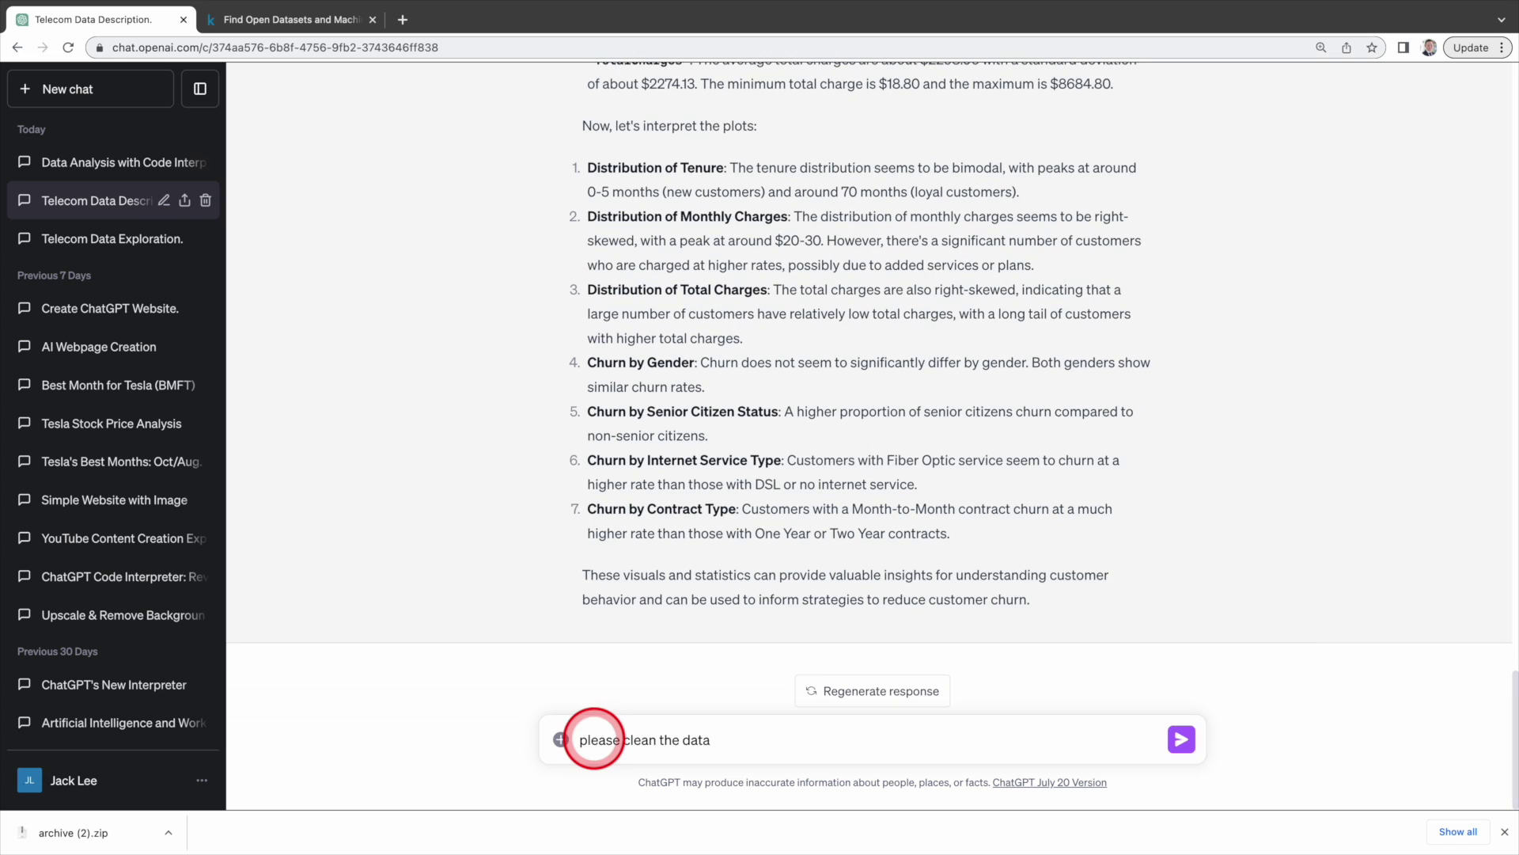
{"action": "key", "text": "Return"}
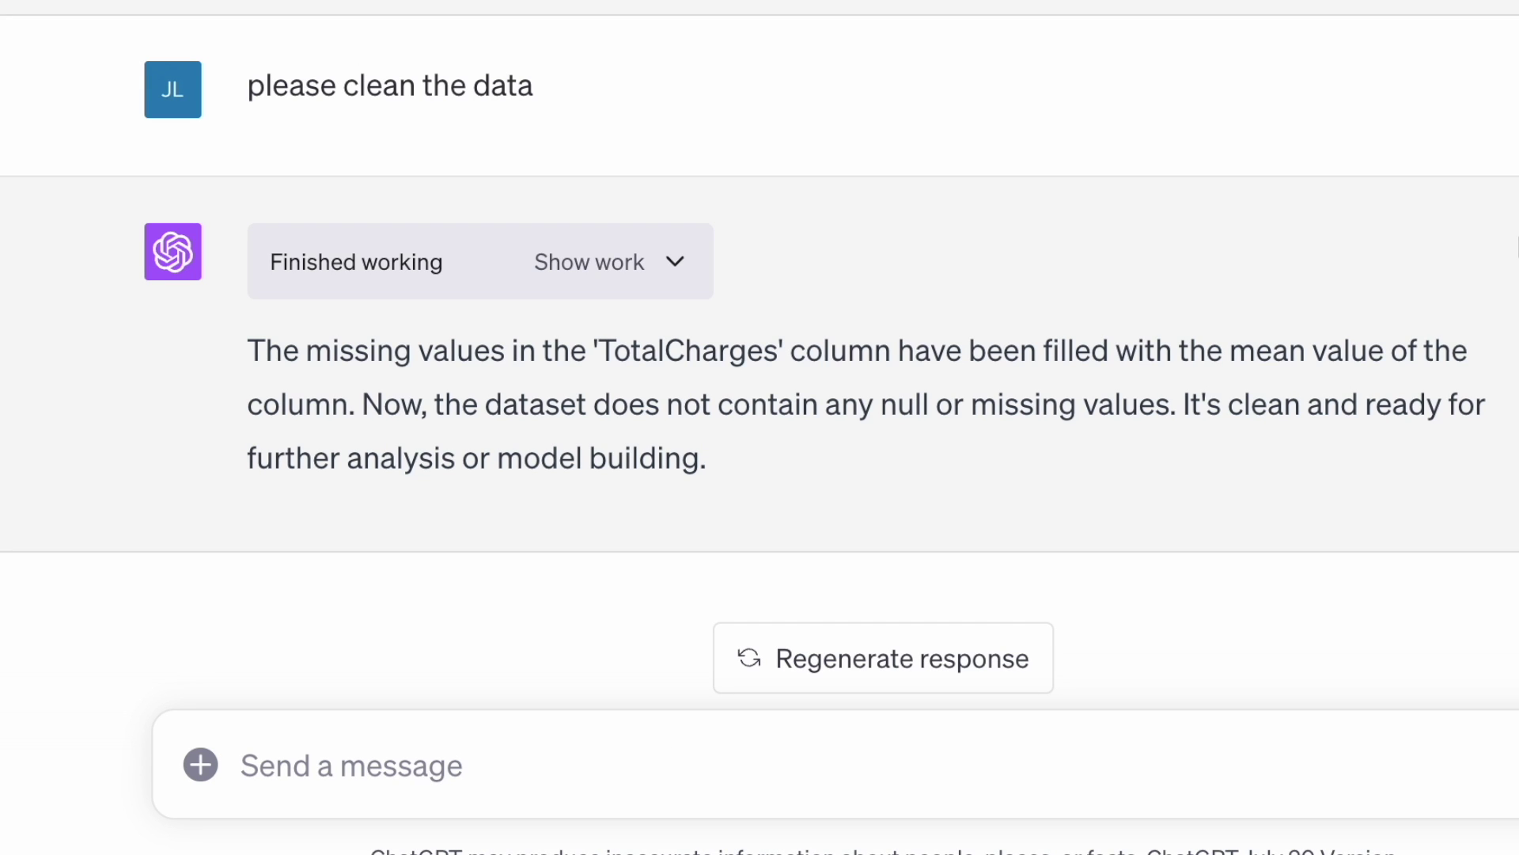
Request the exploratory analysis with visuals again on the cleaned data and review the charts
{"action": "left_click", "coordinate": [289, 767]}
{"action": "type", "text": "can you please perform Exploratory data analysis on this data a"}
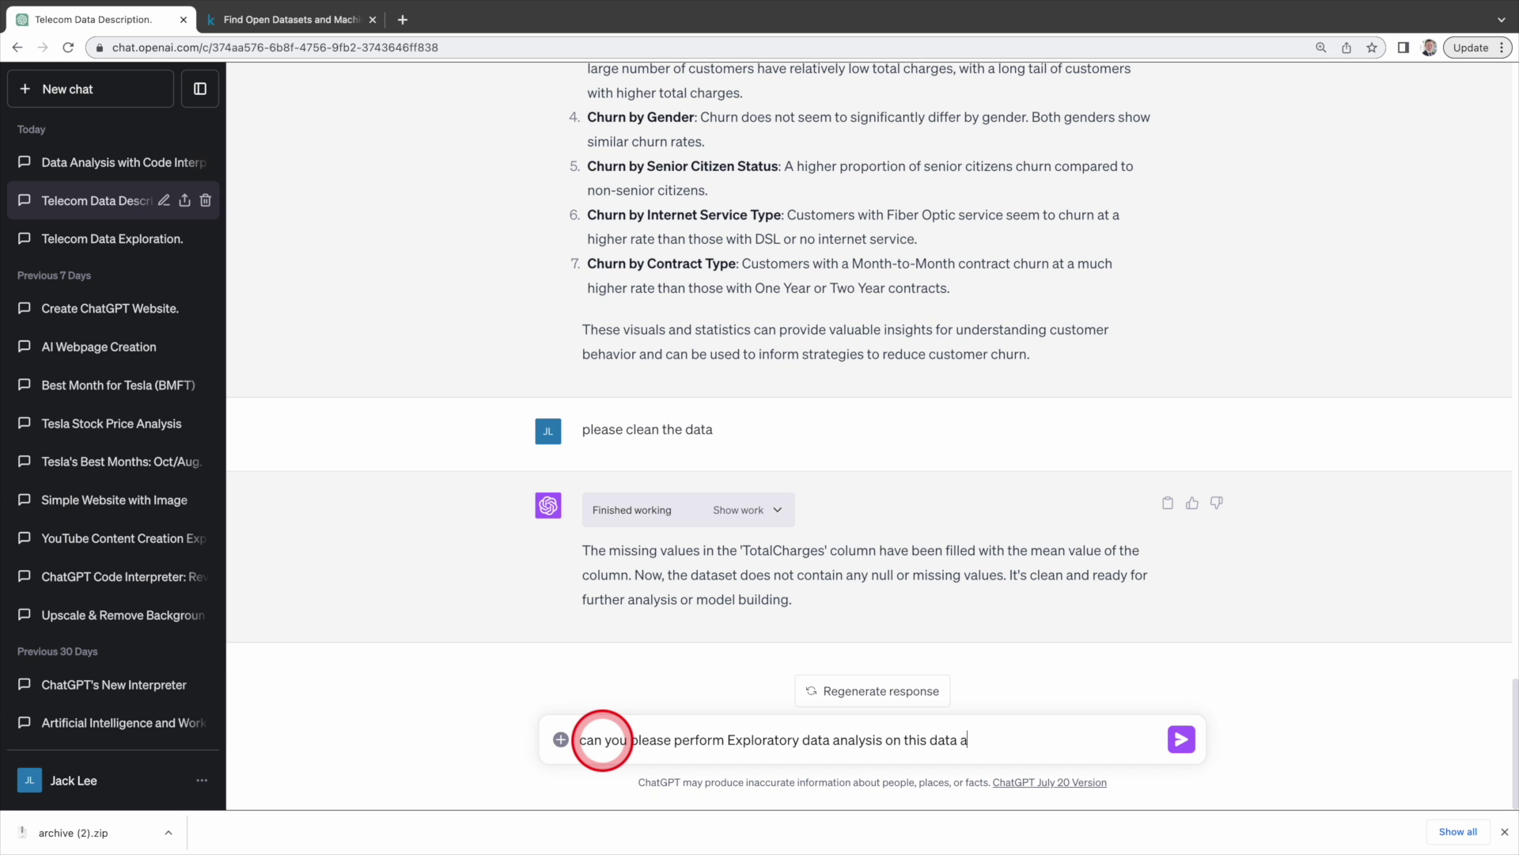
{"action": "type", "text": "?"}
{"action": "key", "text": "Return"}
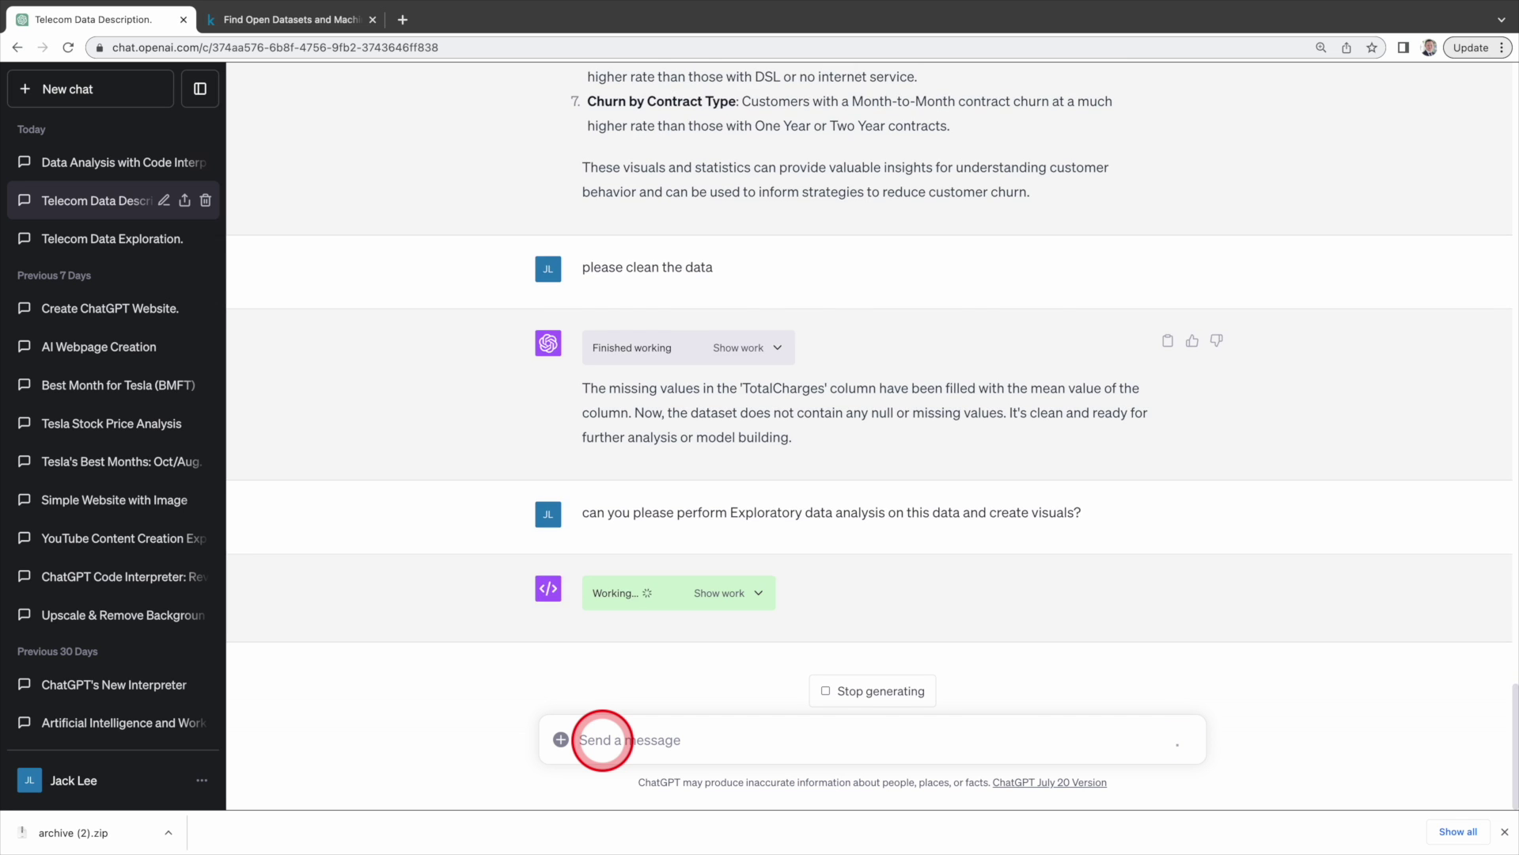
{"action": "scroll", "coordinate": [665, 468], "scroll_direction": "up", "scroll_amount": 5}
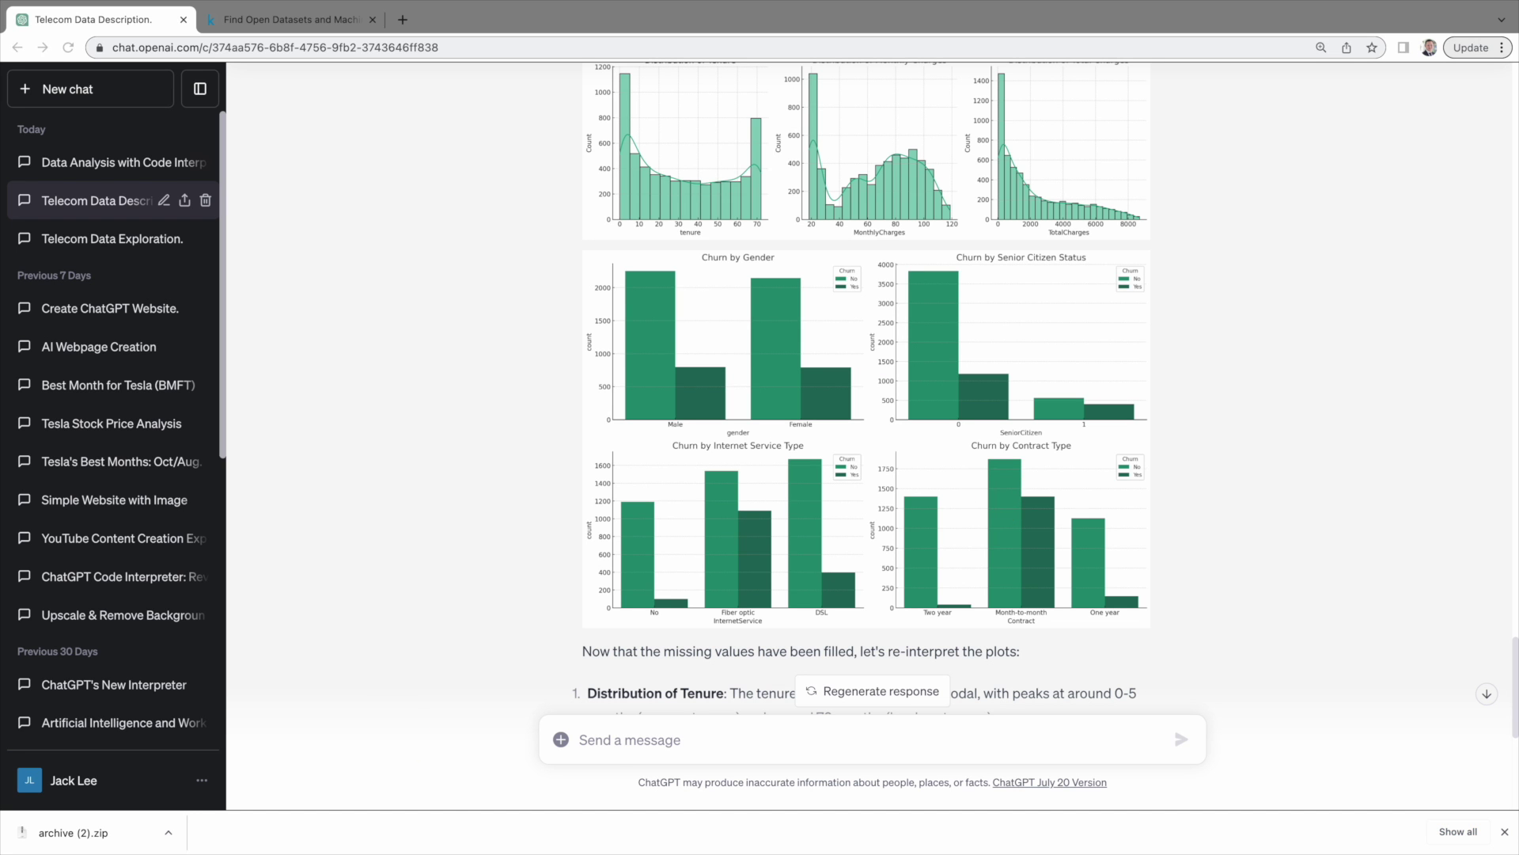
{"action": "left_click", "coordinate": [593, 740]}
Ask which factors drive churn, then highlight the feature-importance caveat about effect direction
{"action": "type", "text": "from this"}
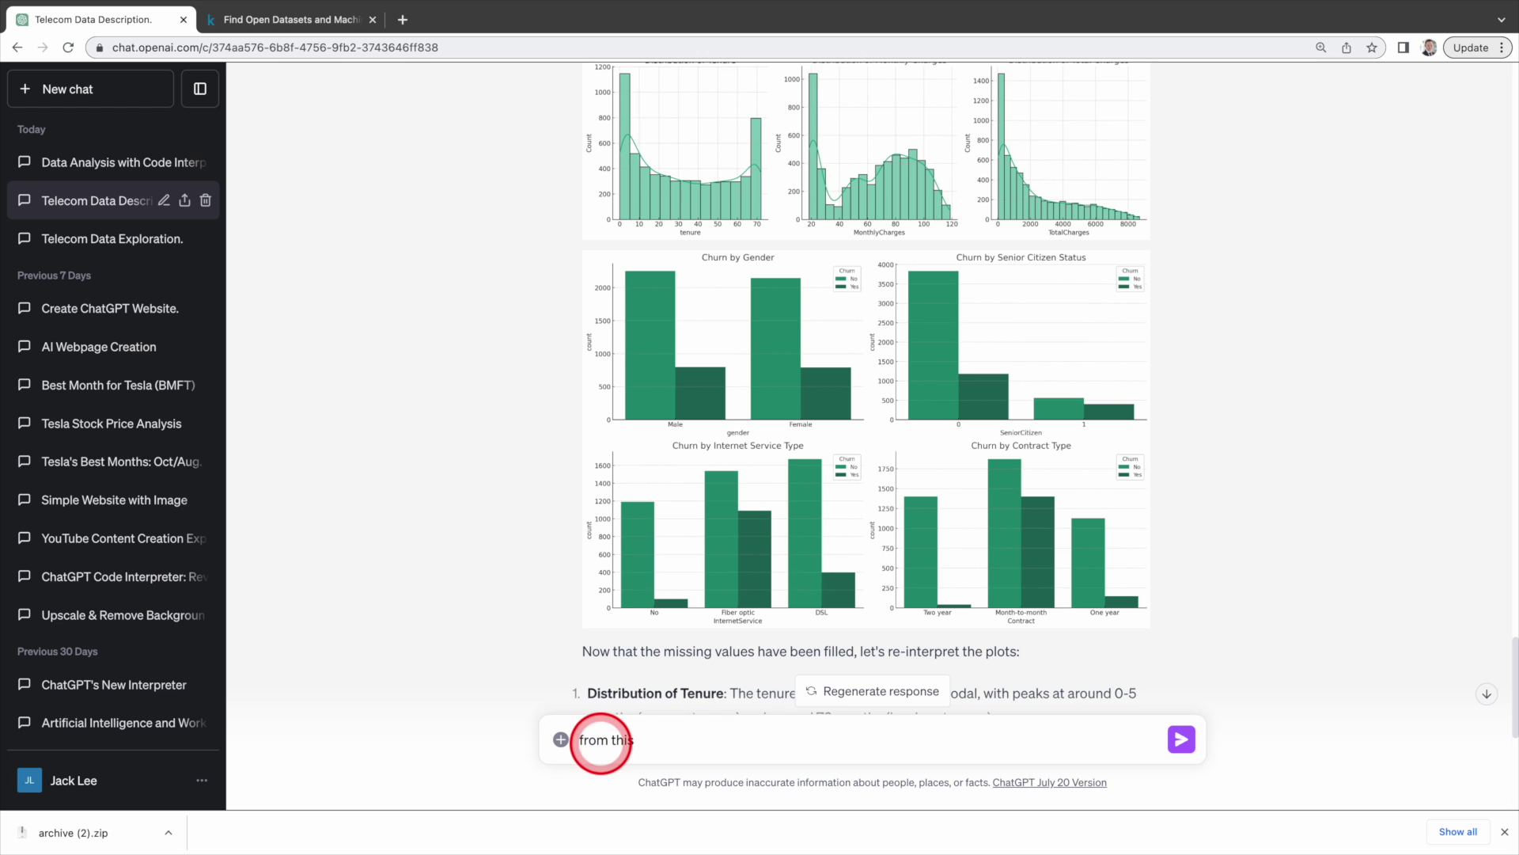
{"action": "type", "text": " data, could youplease determine the important factors"}
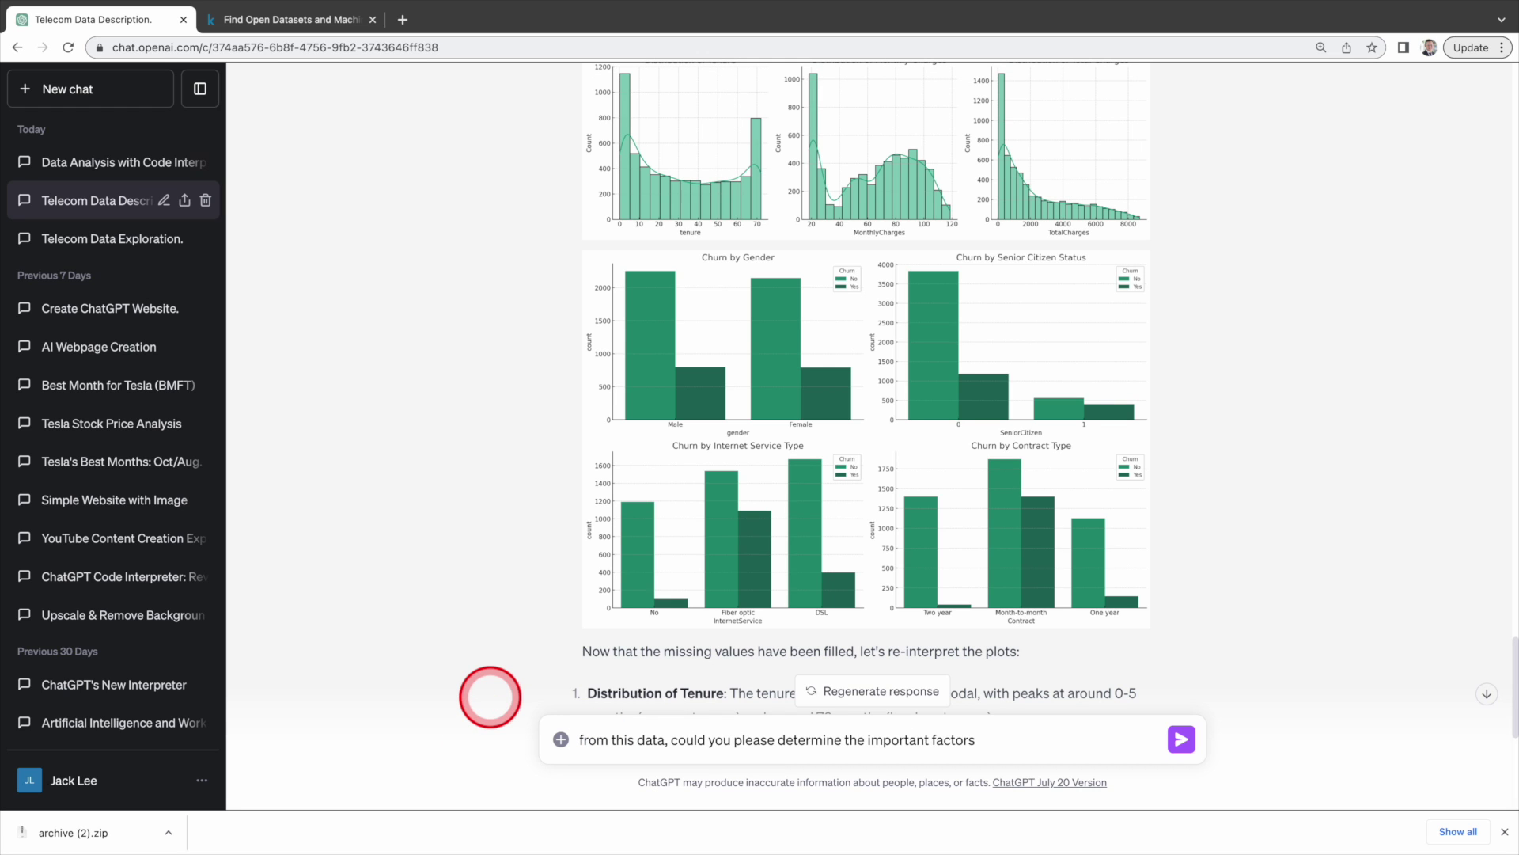
{"action": "type", "text": "nd create the visual"}
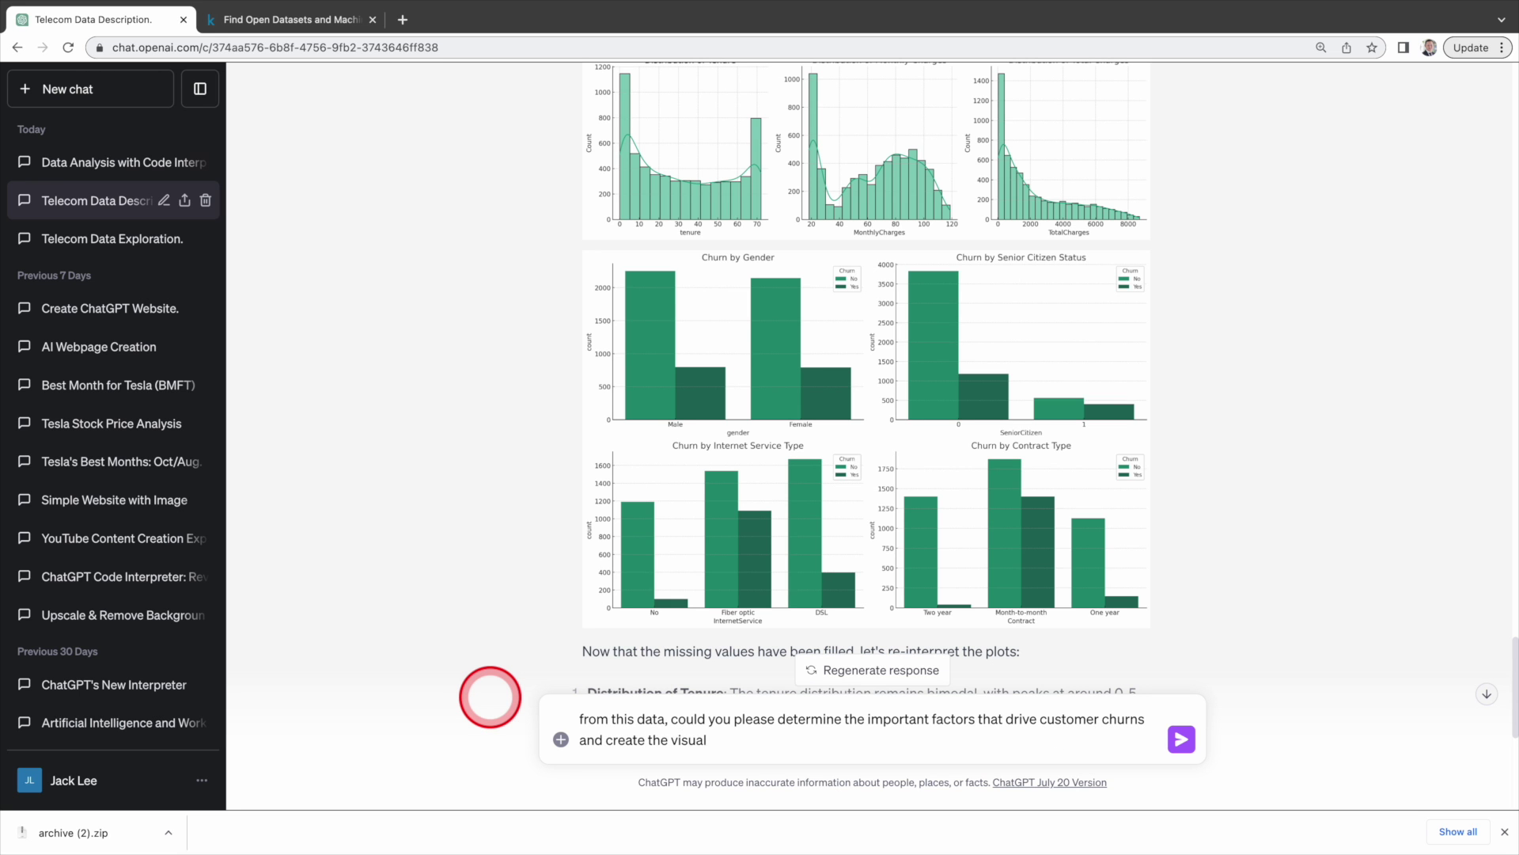
{"action": "key", "text": "Return"}
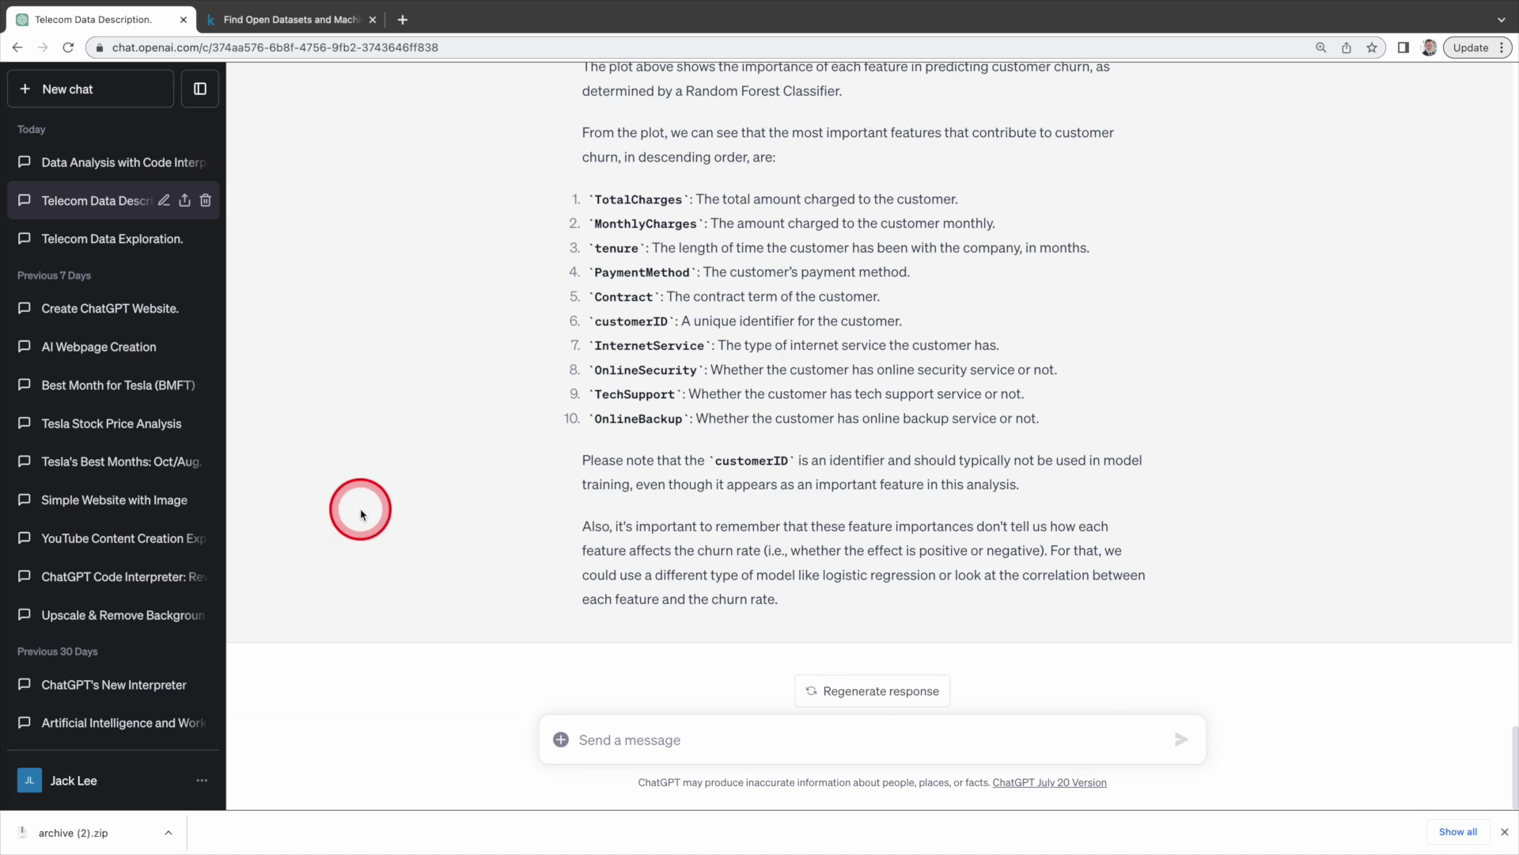
{"action": "scroll", "coordinate": [759, 224], "scroll_direction": "up", "scroll_amount": 6}
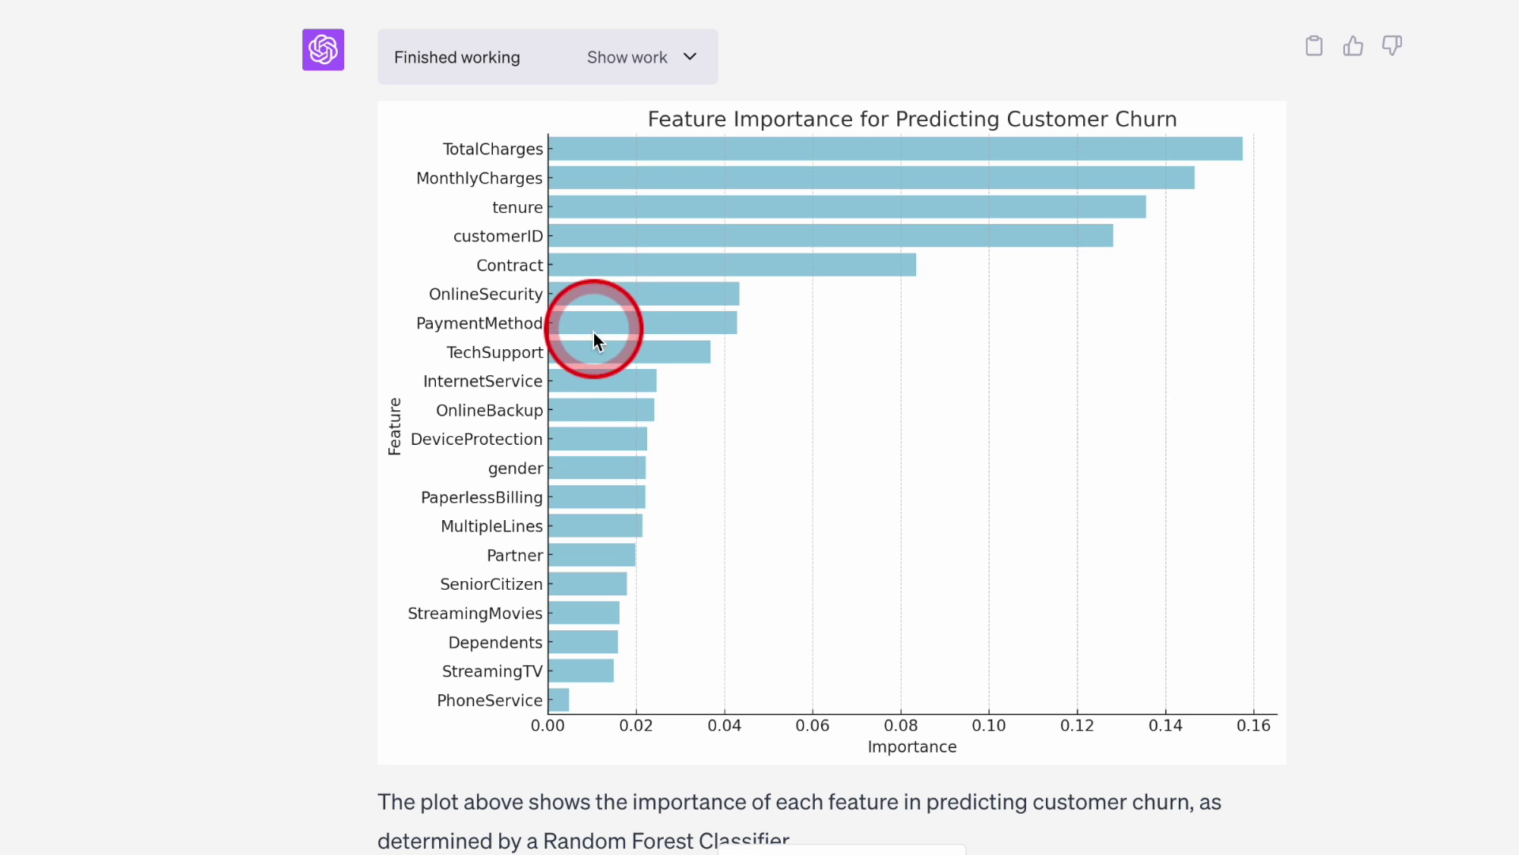
{"action": "scroll", "coordinate": [600, 379], "scroll_direction": "down", "scroll_amount": 8}
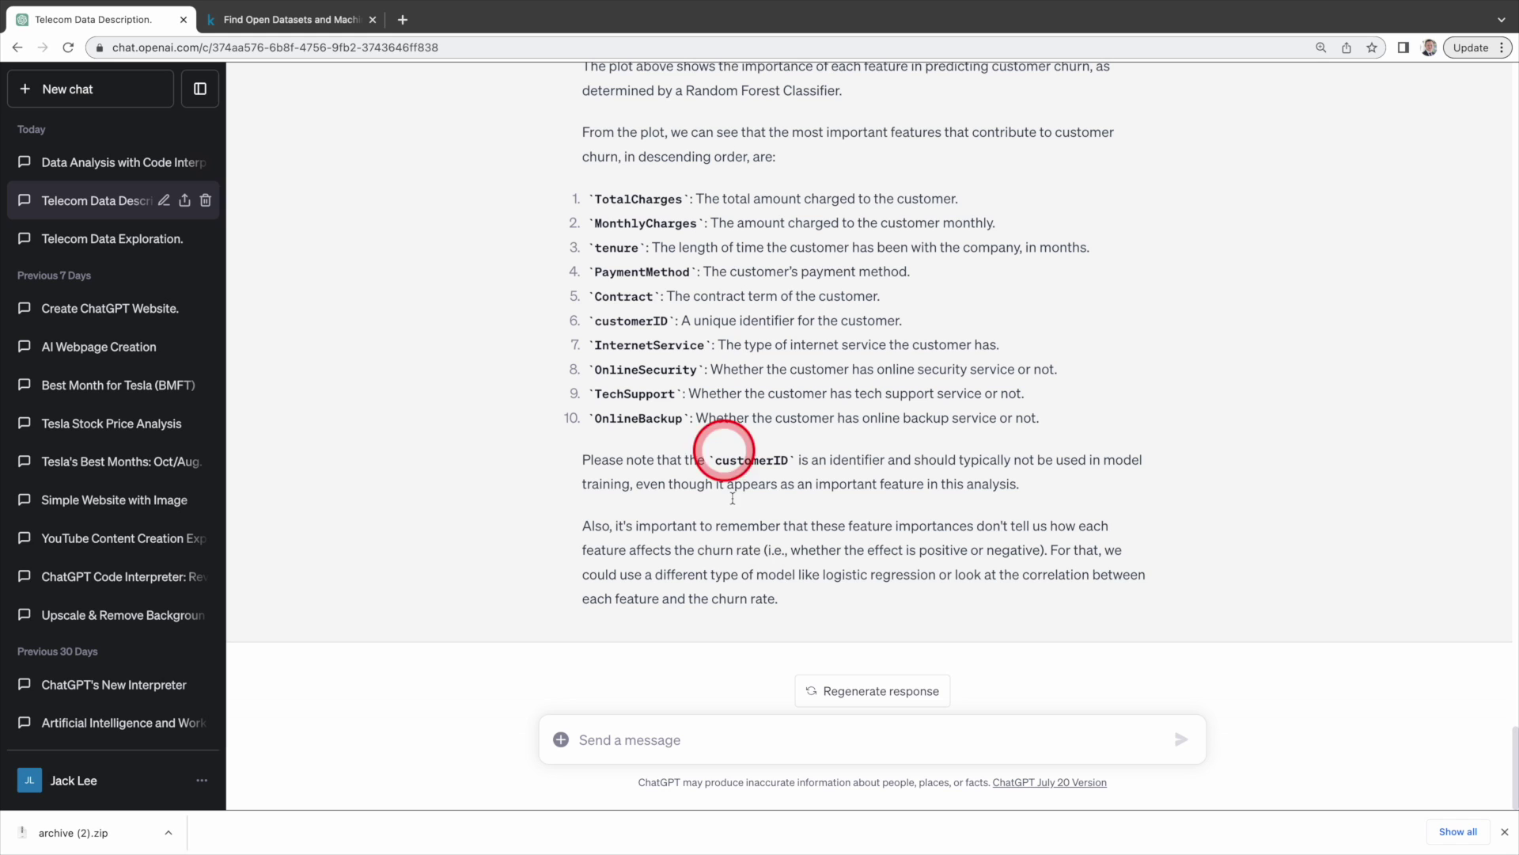
{"action": "left_click_drag", "start_coordinate": [974, 525], "coordinate": [797, 552]}
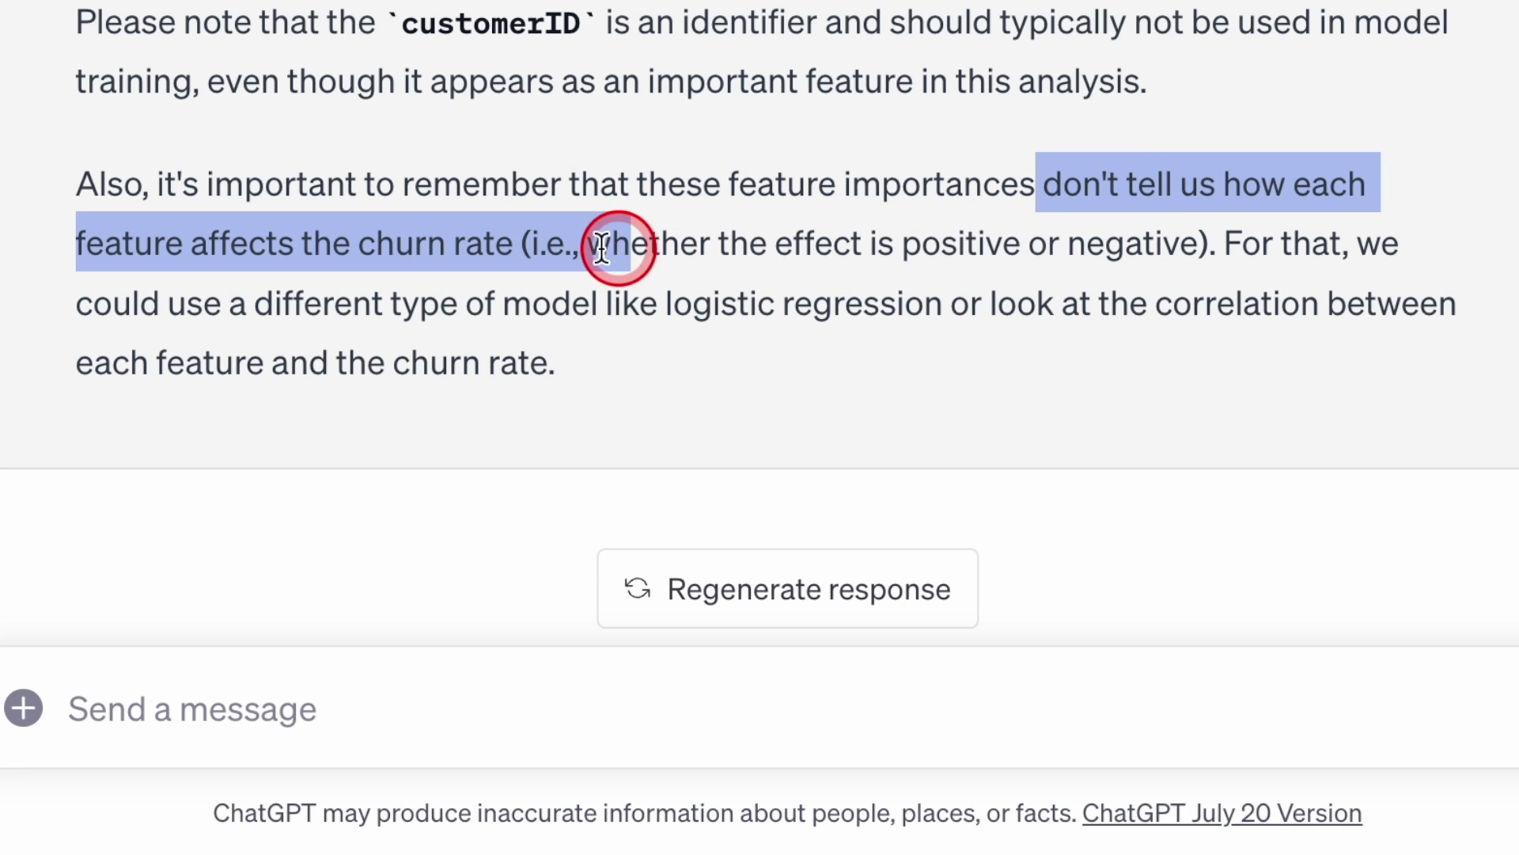
{"action": "left_click_drag", "start_coordinate": [601, 248], "coordinate": [934, 296]}
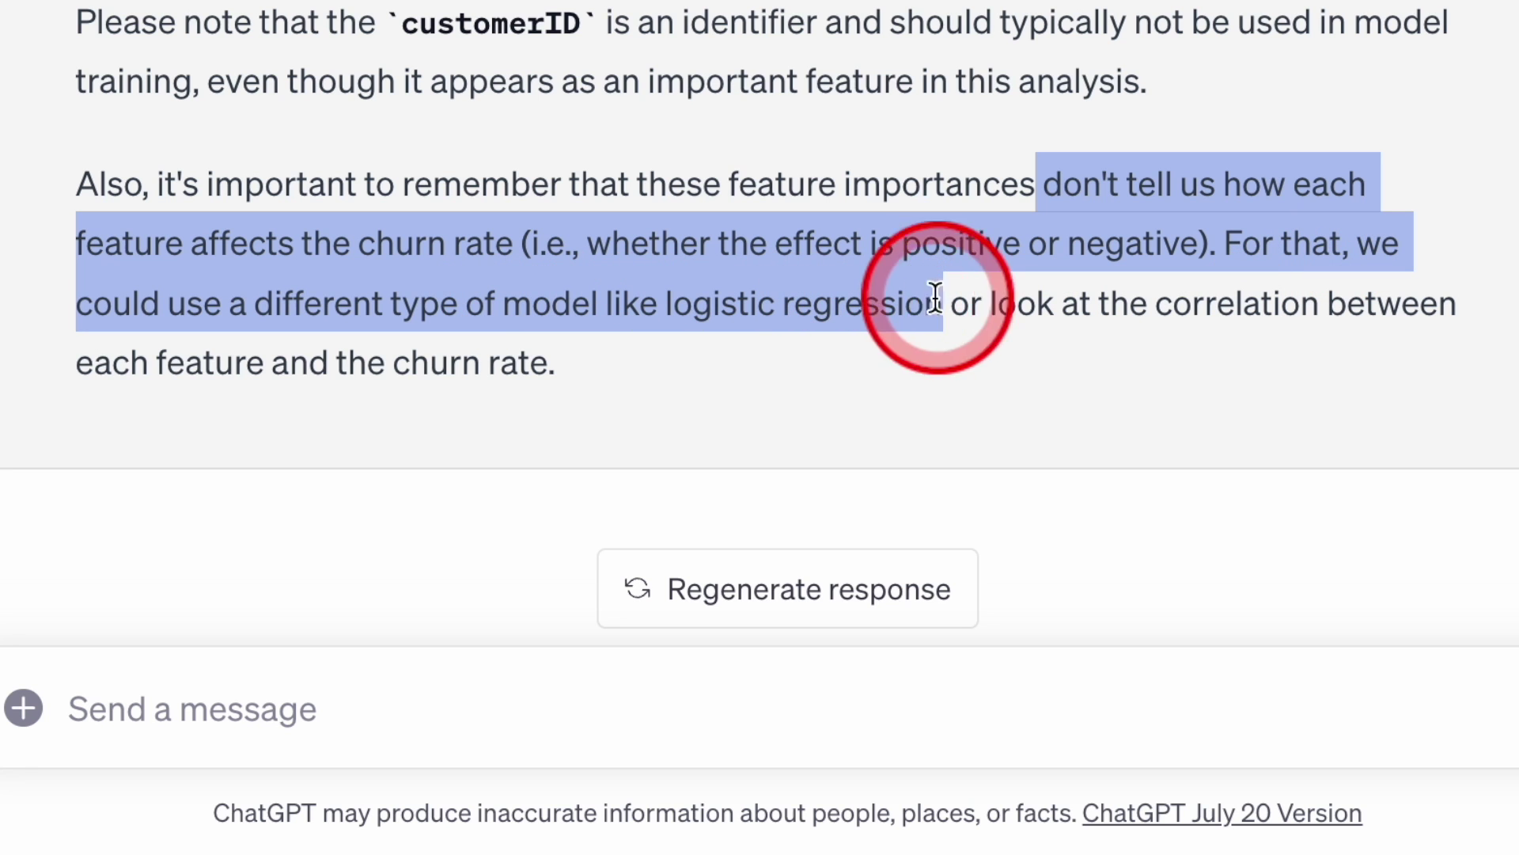
Request a logistic regression with a visual showing each feature's positive or negative churn impact
{"action": "left_click", "coordinate": [132, 712]}
{"action": "type", "text": "can you please use logig"}
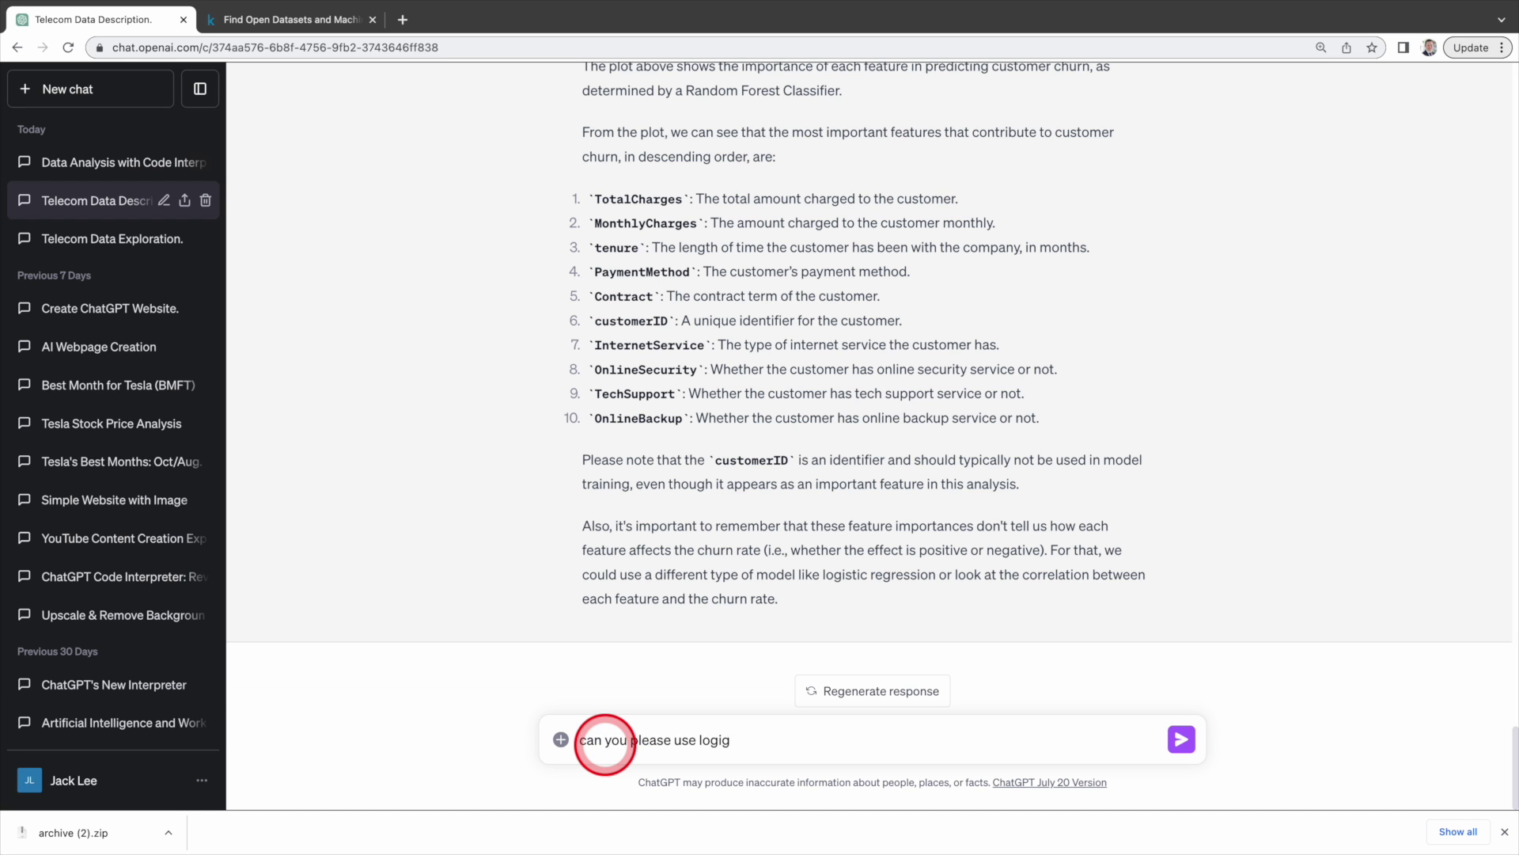
{"action": "key", "text": "BackSpace"}
{"action": "type", "text": "stic regression"}
{"action": "type", "text": " and create the visual to show positive or negative impact?"}
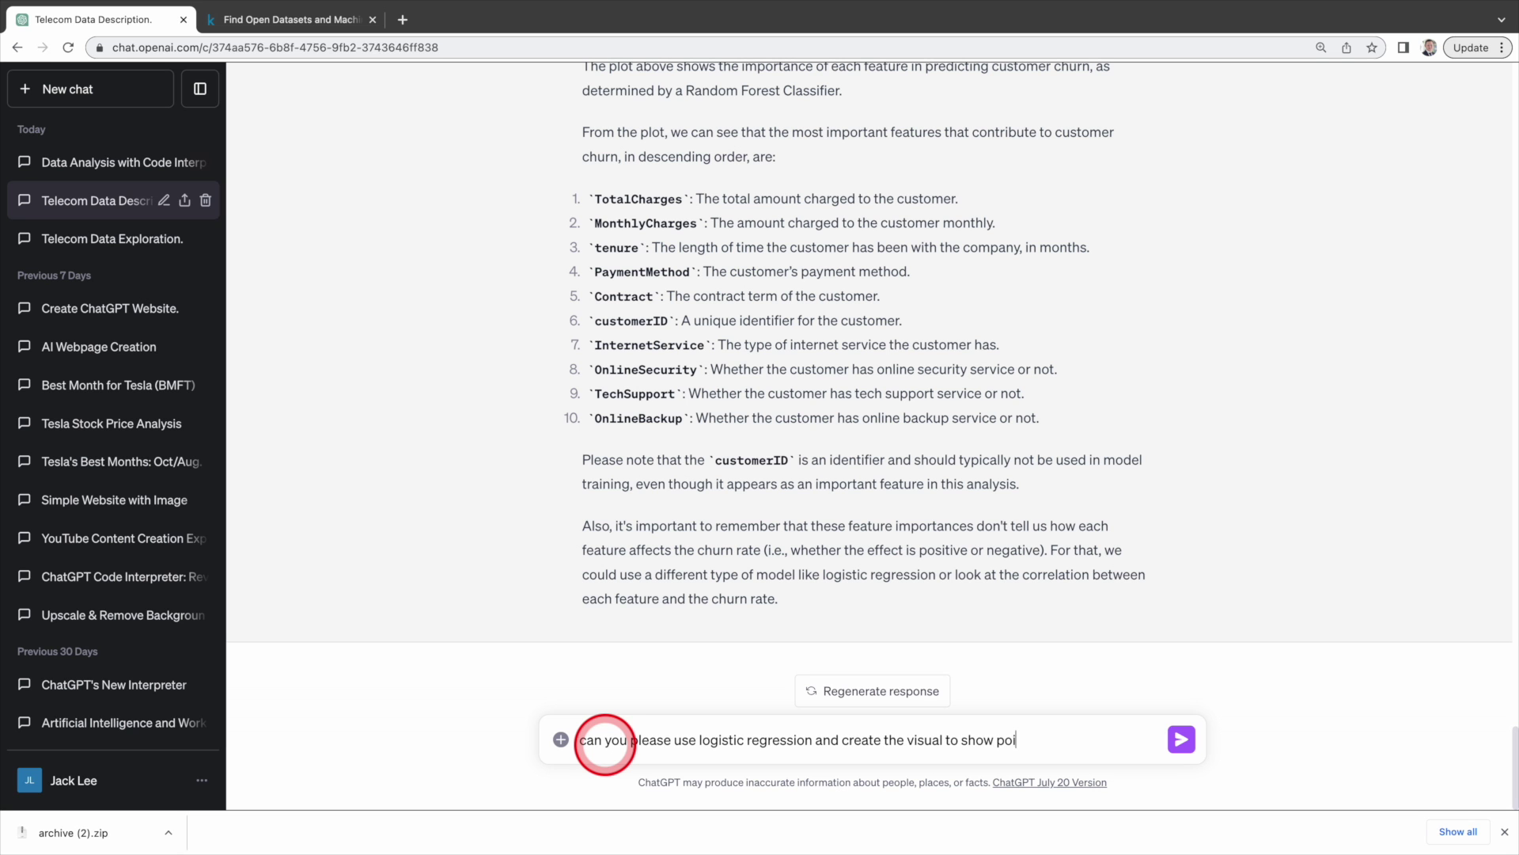
{"action": "key", "text": "Return"}
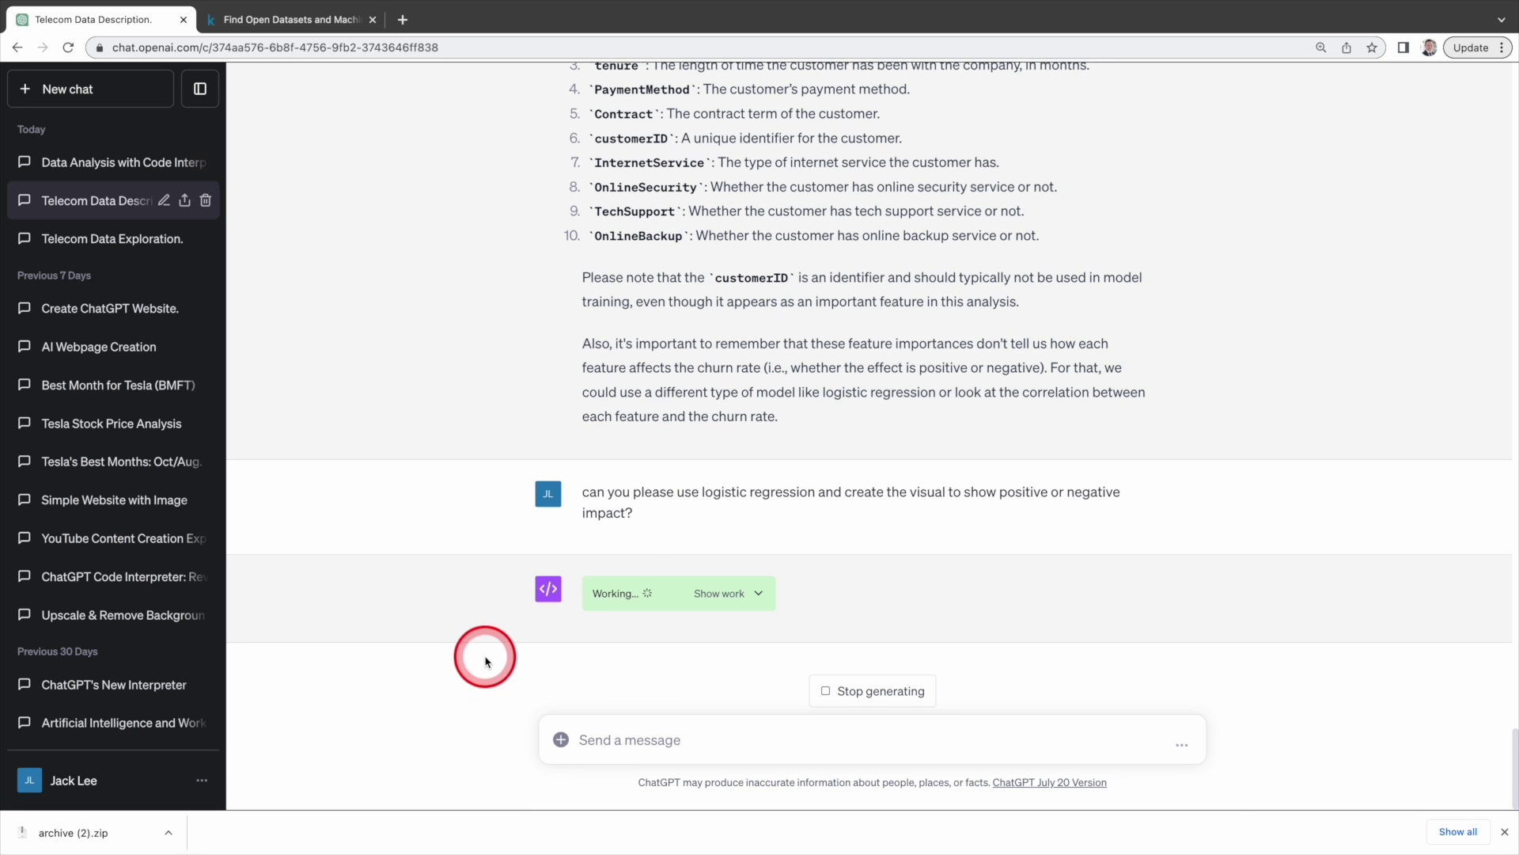
{"action": "scroll", "coordinate": [424, 620], "scroll_direction": "up", "scroll_amount": 2}
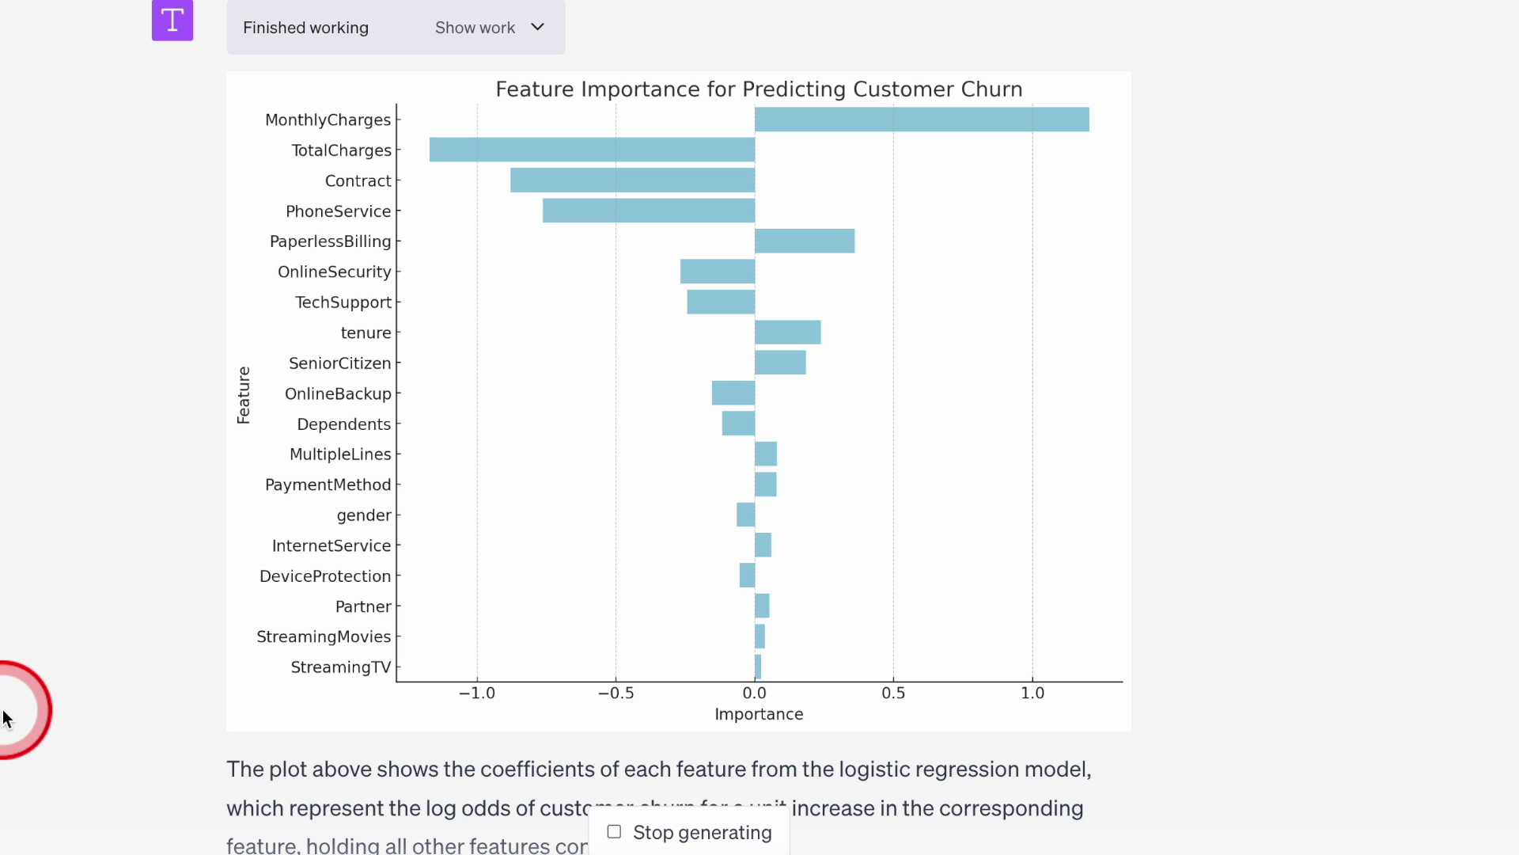
{"action": "scroll", "coordinate": [760, 428], "scroll_direction": "down", "scroll_amount": 5}
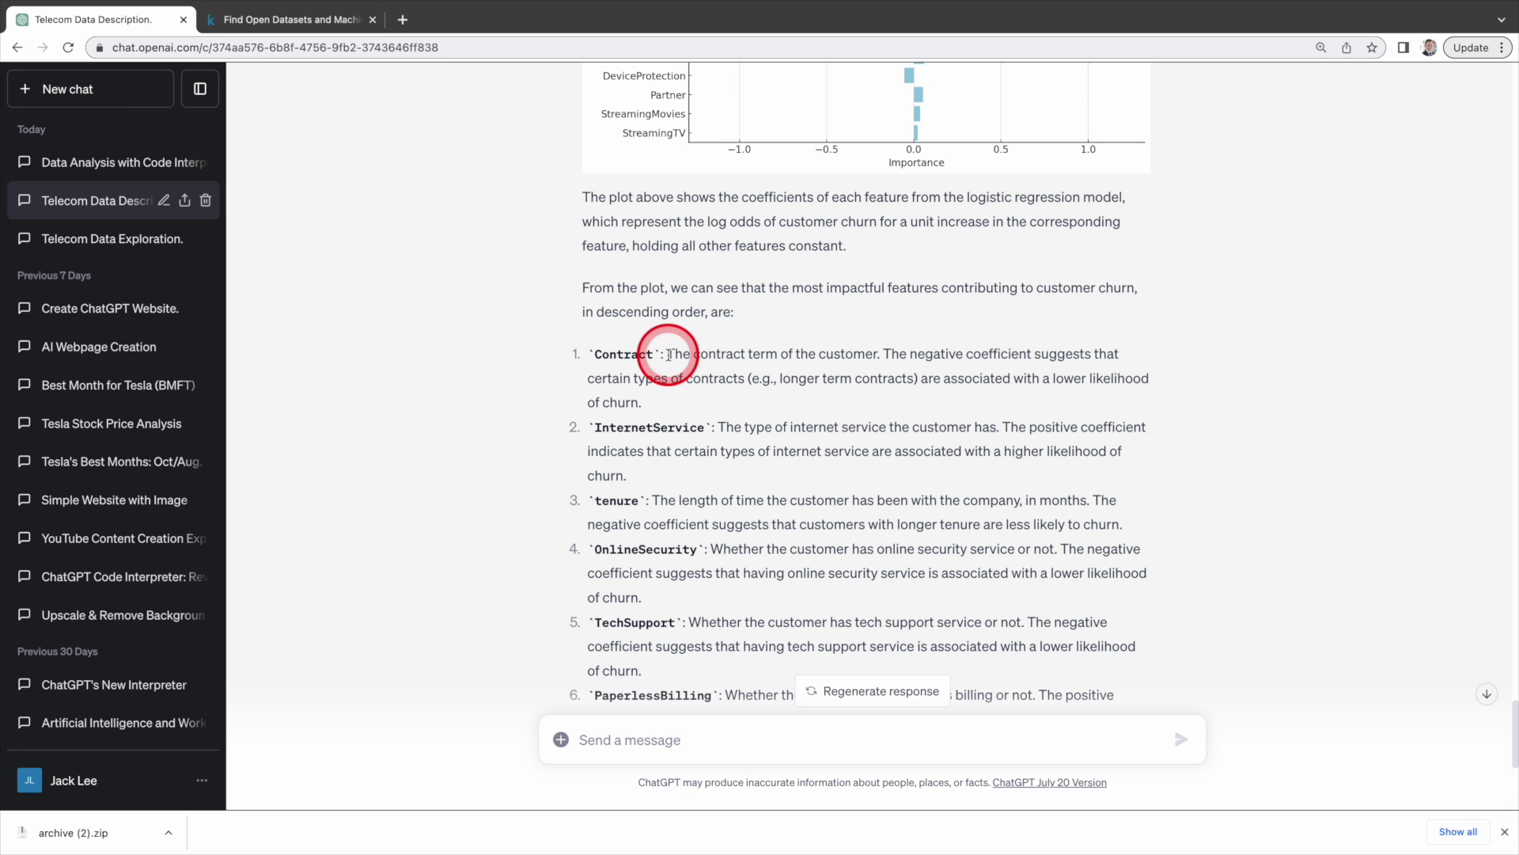
Highlight the explanations for Contract, InternetService, OnlineSecurity and the remaining top churn features
{"action": "left_click_drag", "start_coordinate": [669, 354], "coordinate": [887, 394]}
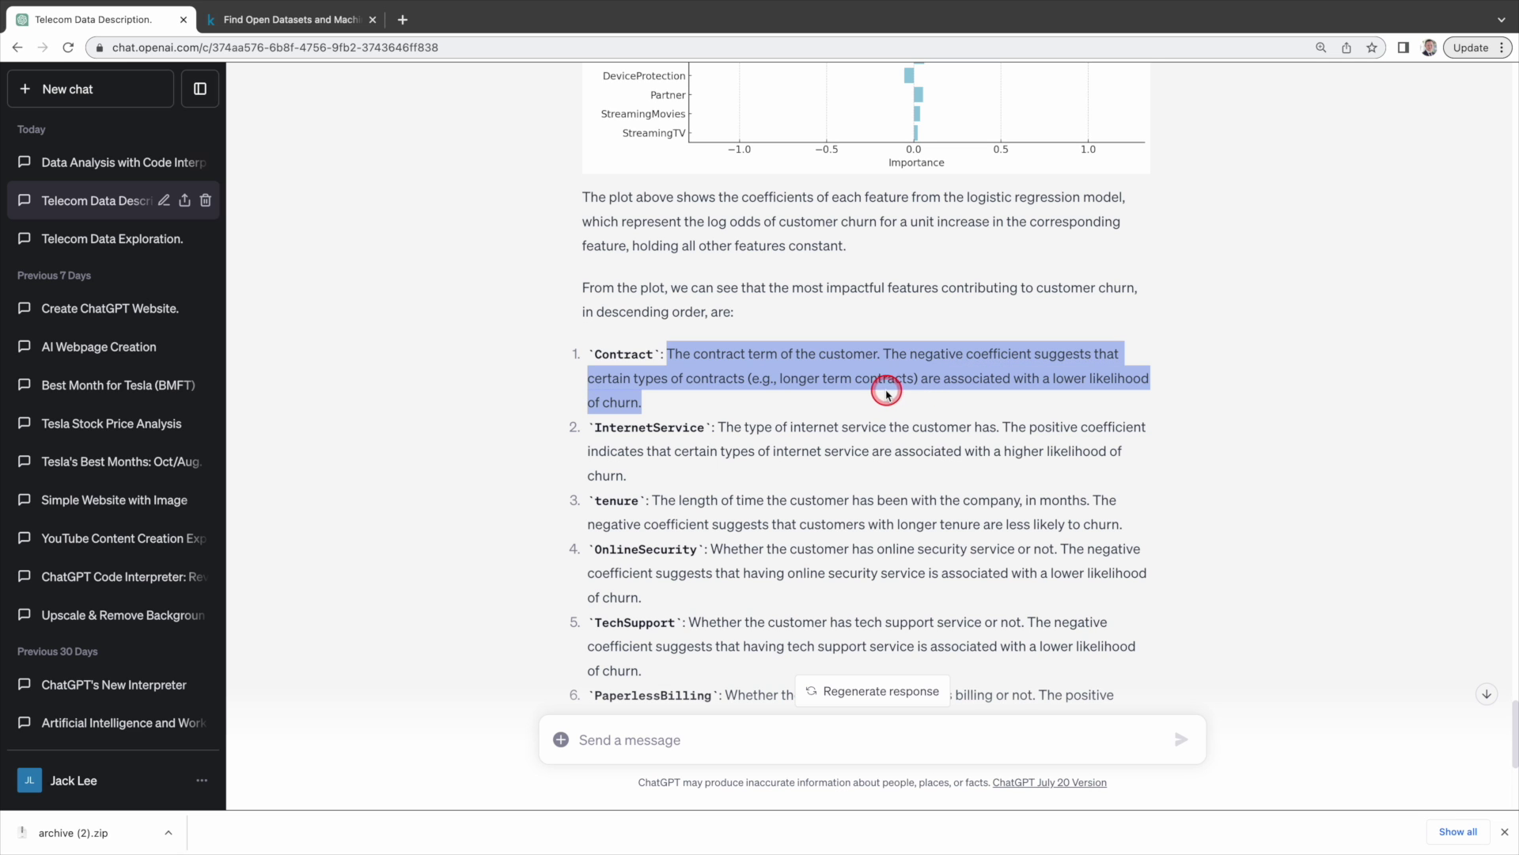
{"action": "left_click_drag", "start_coordinate": [718, 428], "coordinate": [1122, 524]}
{"action": "scroll", "coordinate": [1092, 533], "scroll_direction": "down", "scroll_amount": 2}
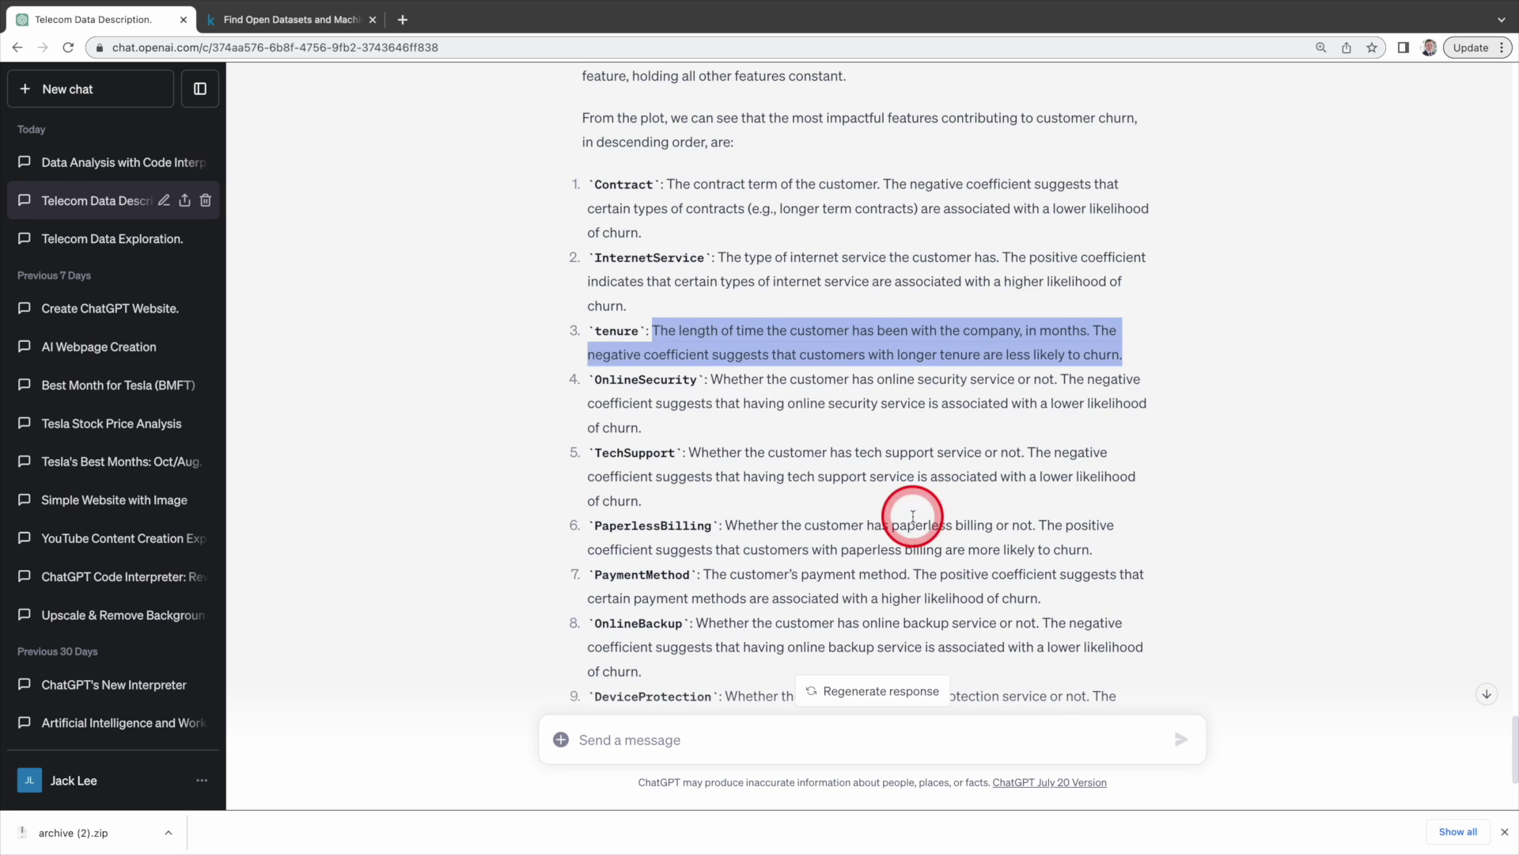
{"action": "left_click_drag", "start_coordinate": [712, 373], "coordinate": [1129, 417]}
{"action": "scroll", "coordinate": [695, 353], "scroll_direction": "down", "scroll_amount": 1}
{"action": "left_click_drag", "start_coordinate": [690, 349], "coordinate": [1097, 378]}
{"action": "scroll", "coordinate": [678, 353], "scroll_direction": "down", "scroll_amount": 1}
{"action": "scroll", "coordinate": [839, 431], "scroll_direction": "down", "scroll_amount": 1}
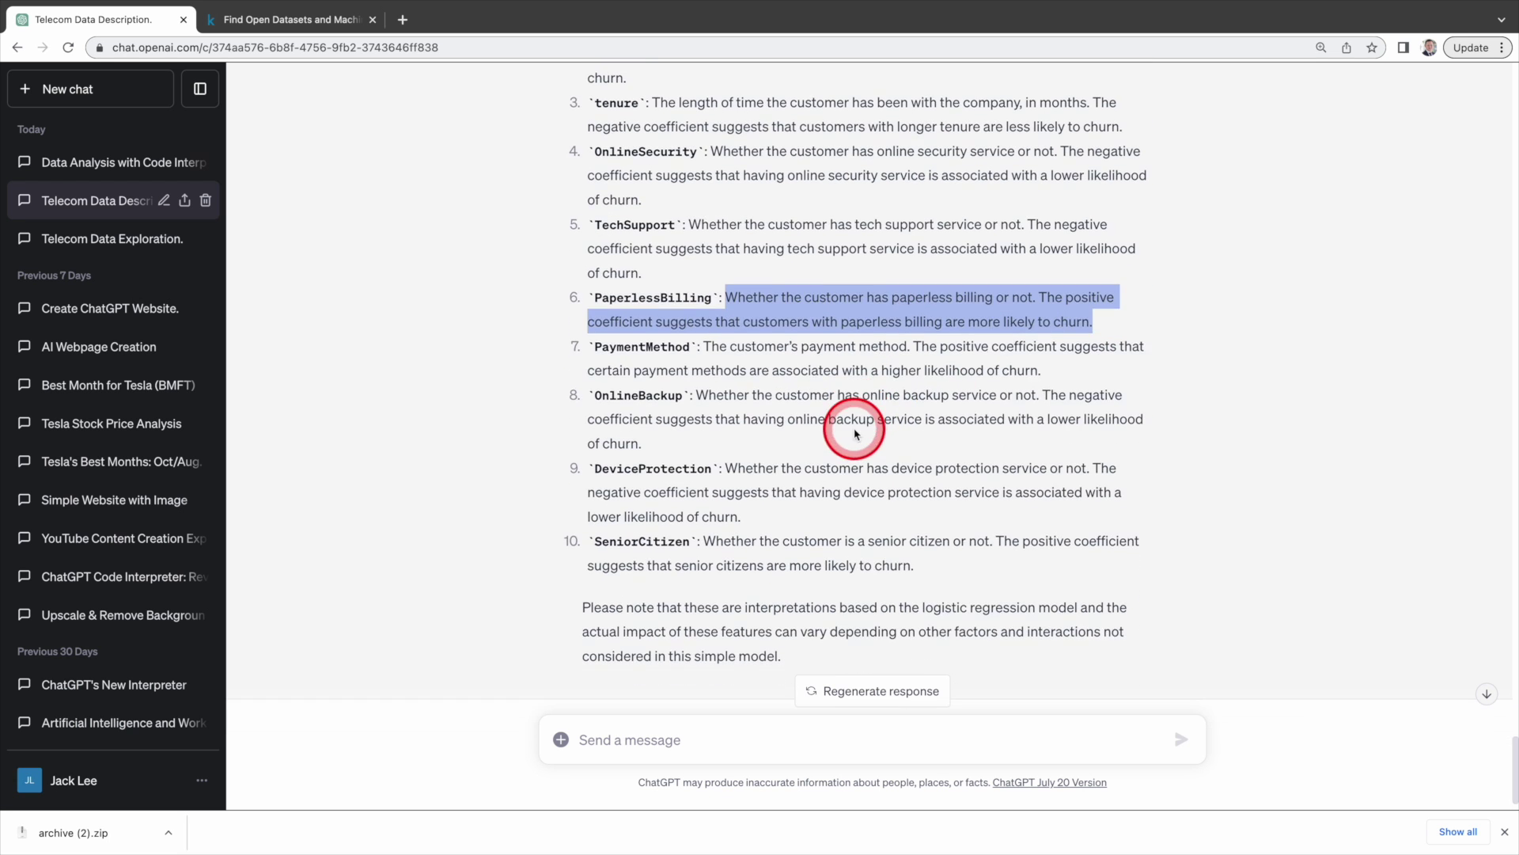
{"action": "scroll", "coordinate": [819, 475], "scroll_direction": "down", "scroll_amount": 1}
{"action": "left_click_drag", "start_coordinate": [704, 483], "coordinate": [978, 512]}
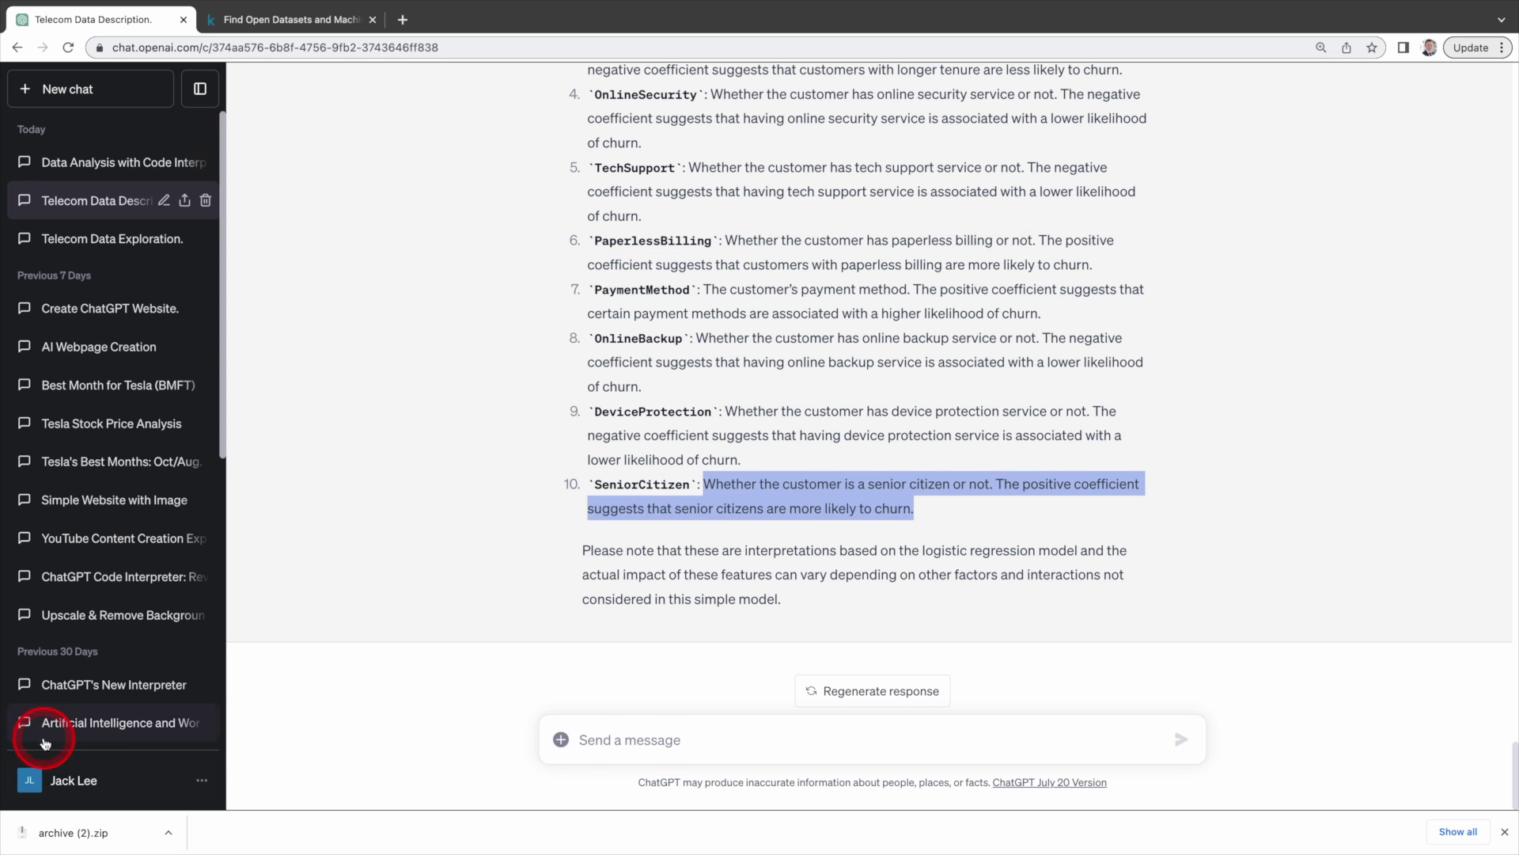
{"action": "left_click", "coordinate": [636, 740]}
Ask how to better retain customers based on the churn analysis
{"action": "type", "text": "cas"}
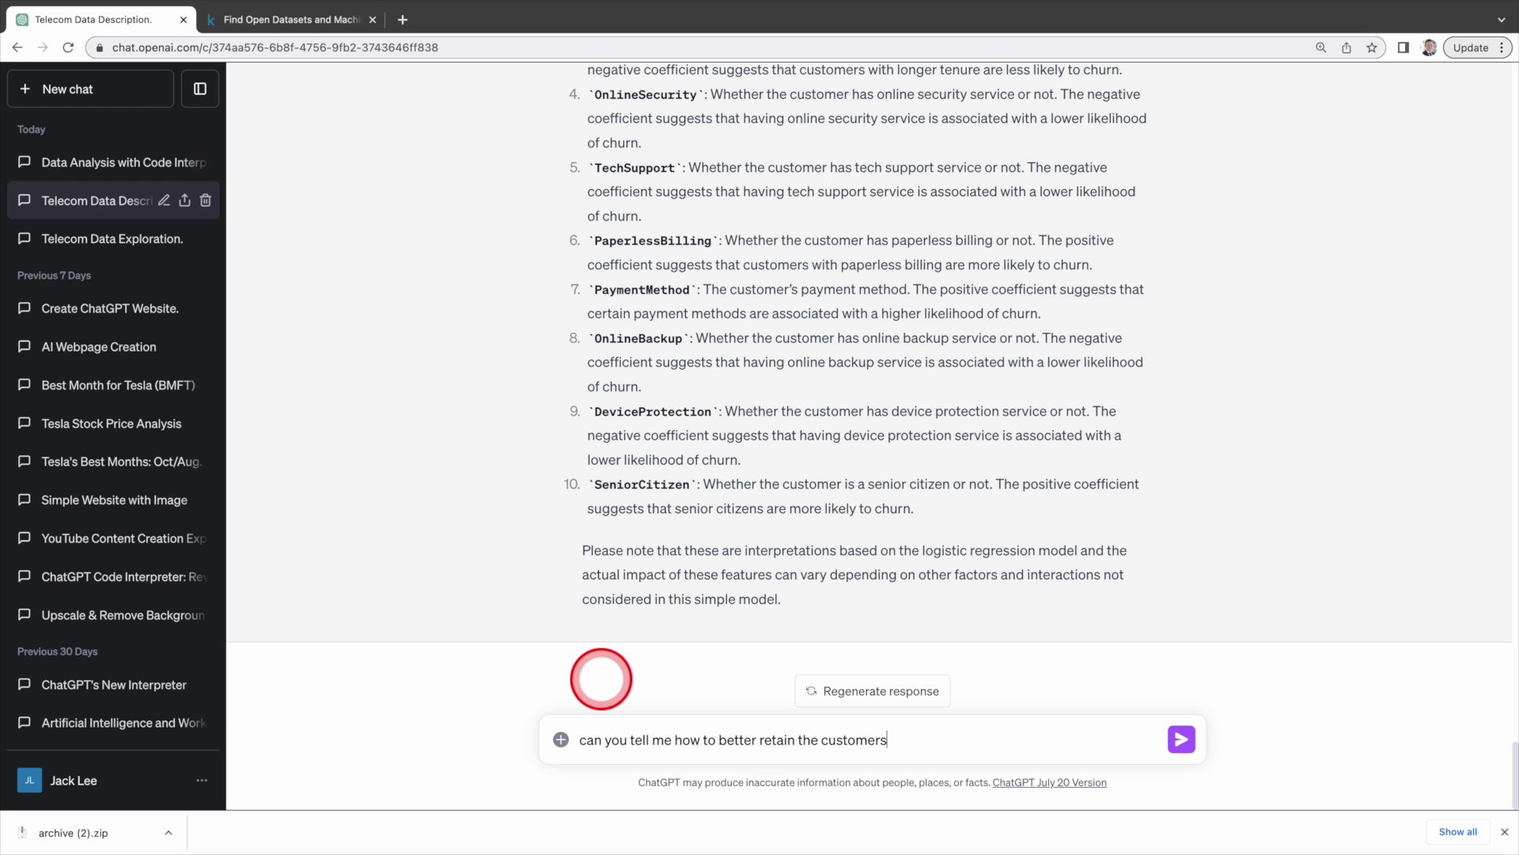
{"action": "type", "text": "?"}
{"action": "key", "text": "Return"}
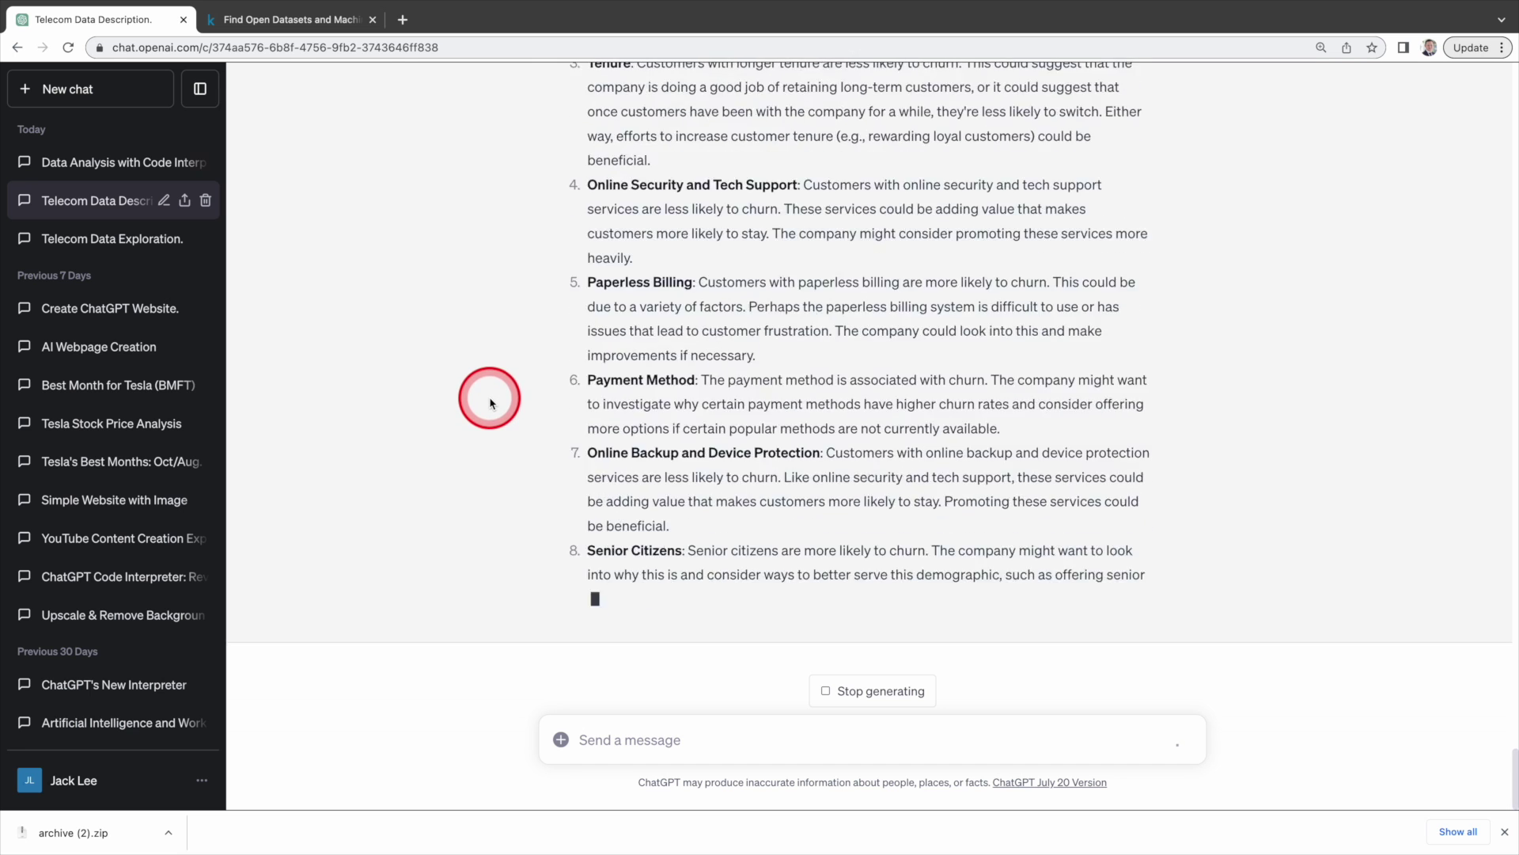
{"action": "scroll", "coordinate": [587, 346], "scroll_direction": "up", "scroll_amount": 7}
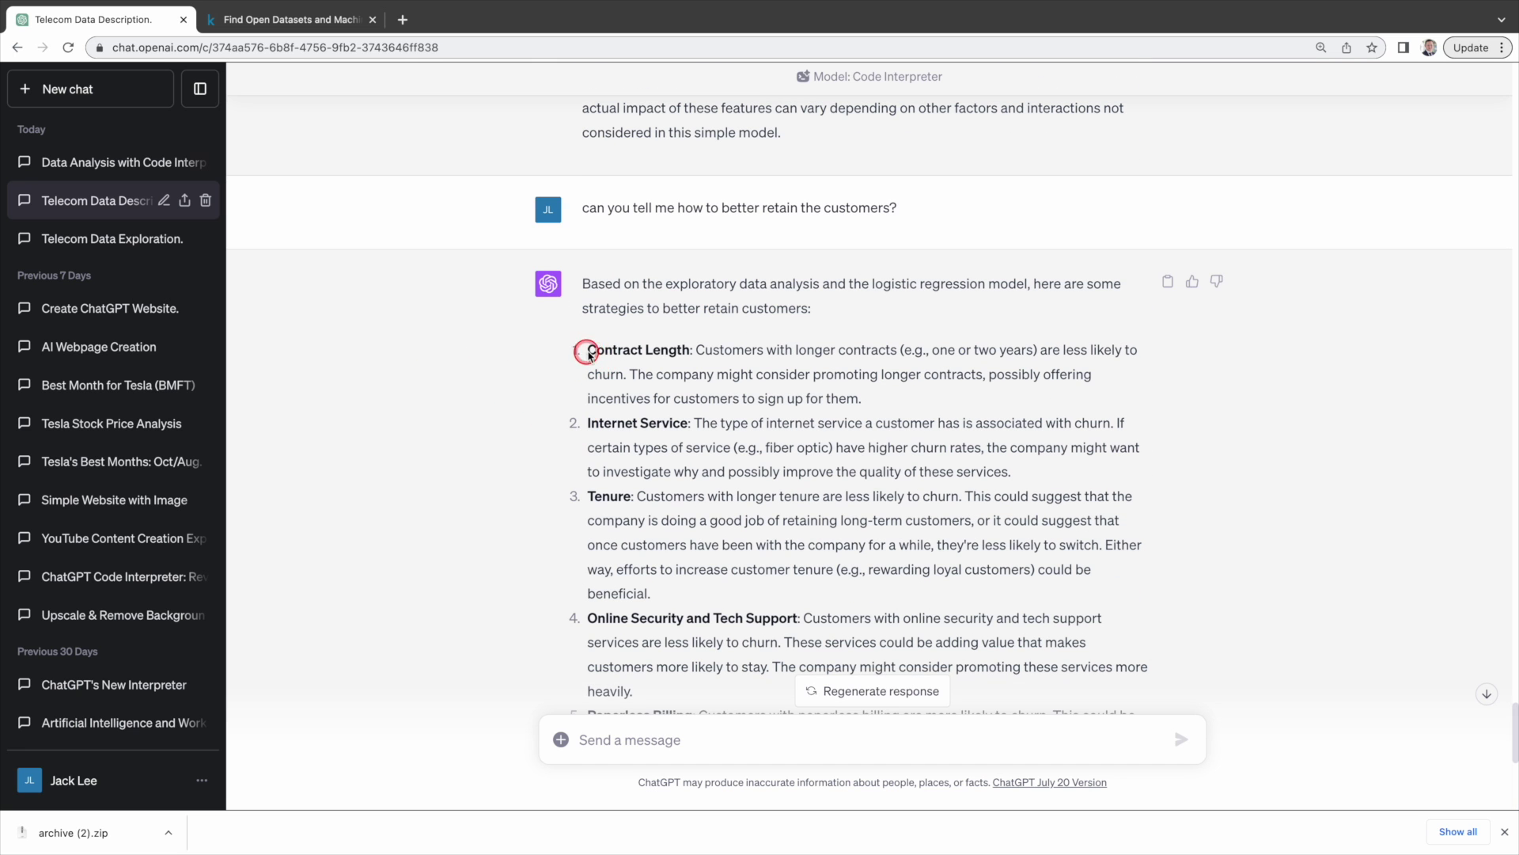
Highlight the Contract Length, Internet Service, Paperless Billing and Payment Method retention strategies
{"action": "left_click_drag", "start_coordinate": [586, 353], "coordinate": [936, 395]}
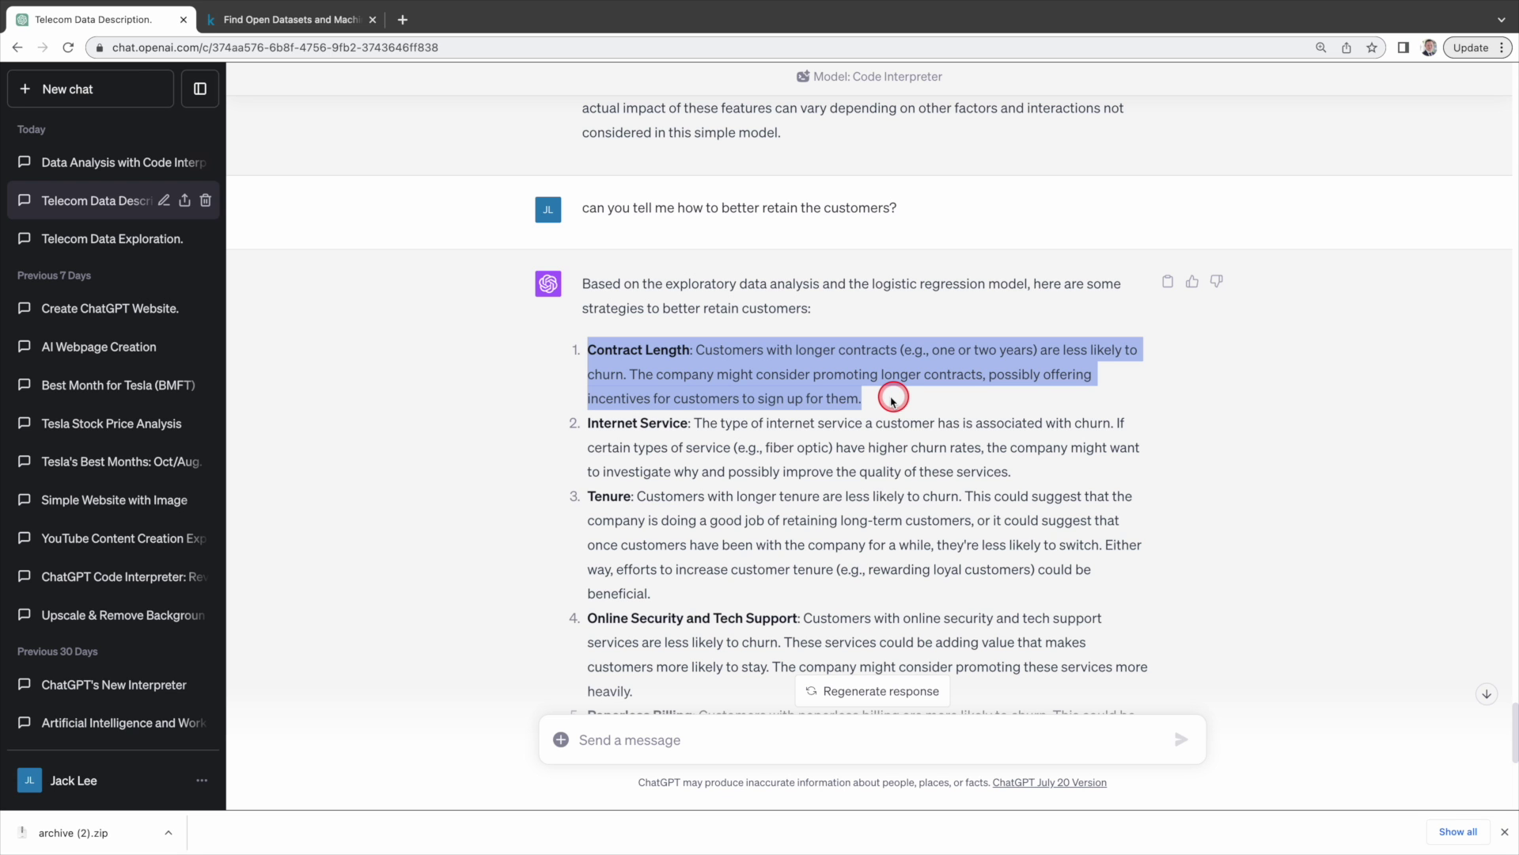
{"action": "scroll", "coordinate": [642, 403], "scroll_direction": "down", "scroll_amount": 1}
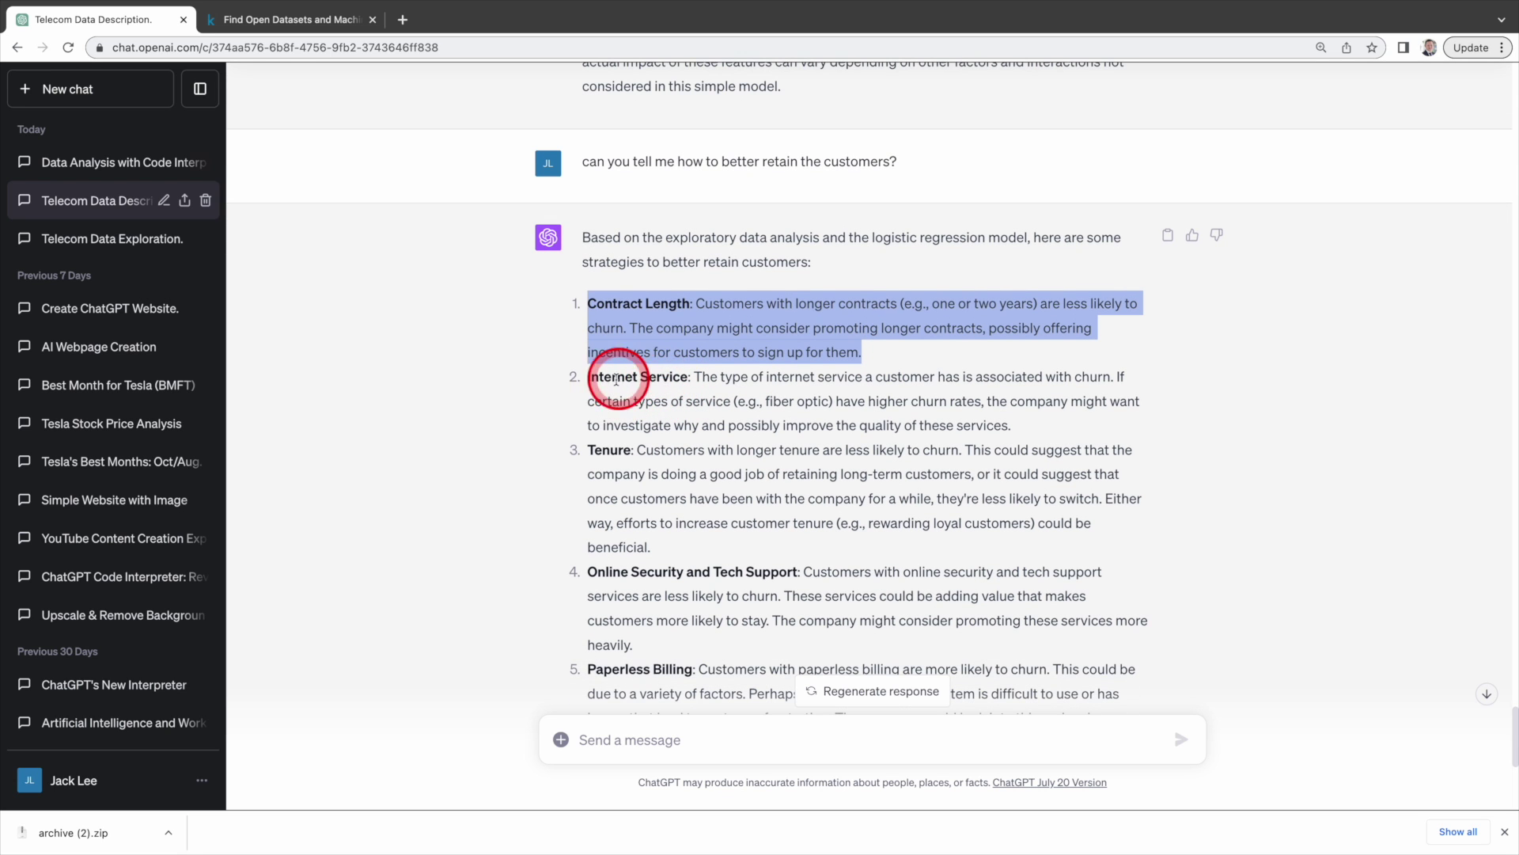
{"action": "left_click_drag", "start_coordinate": [592, 383], "coordinate": [1012, 419]}
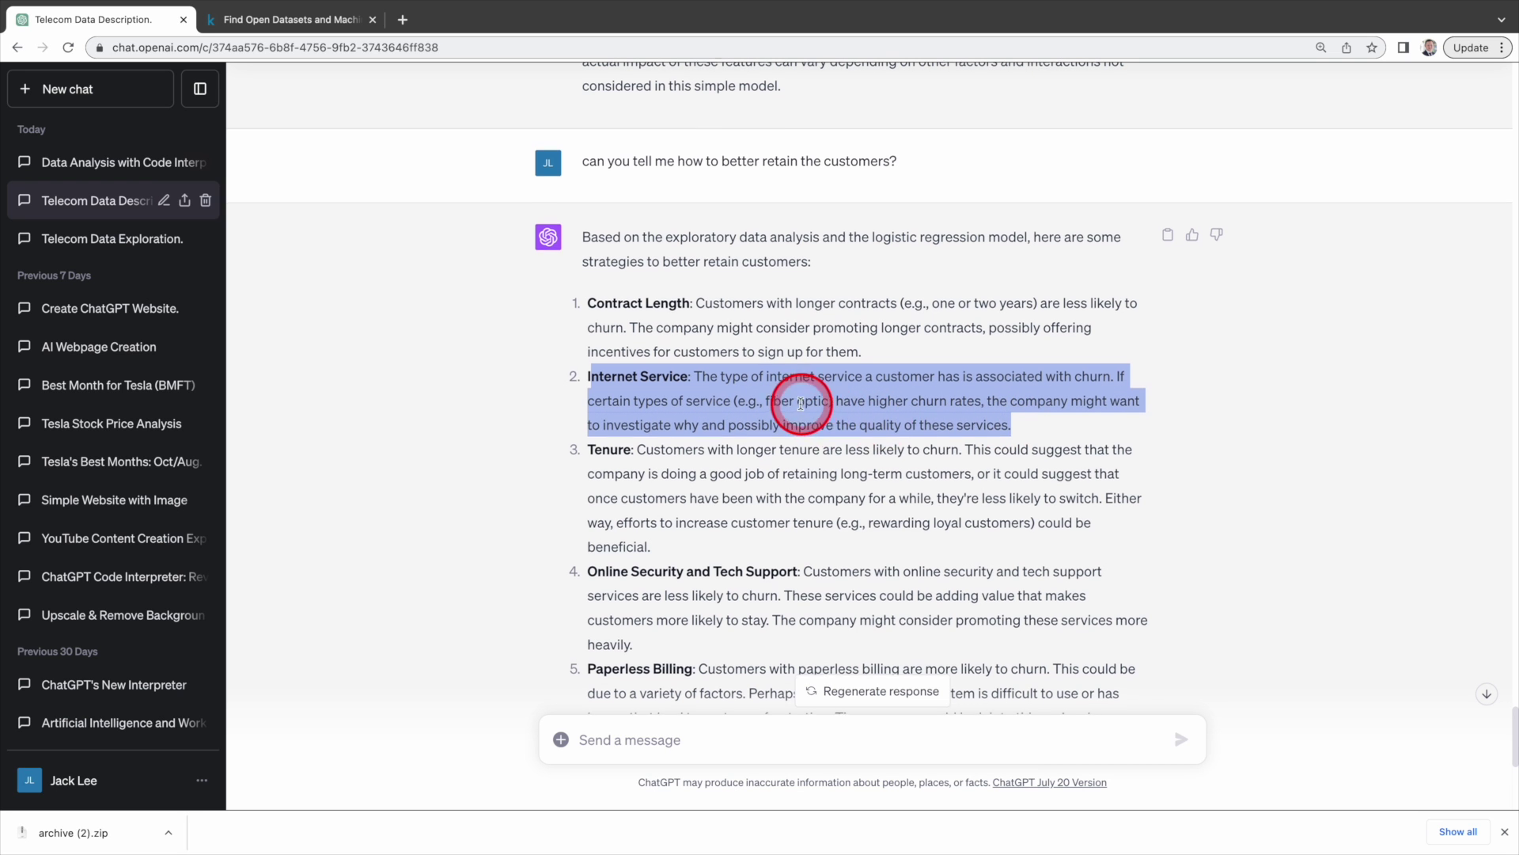
{"action": "scroll", "coordinate": [641, 322], "scroll_direction": "down", "scroll_amount": 3}
{"action": "scroll", "coordinate": [645, 315], "scroll_direction": "down", "scroll_amount": 3}
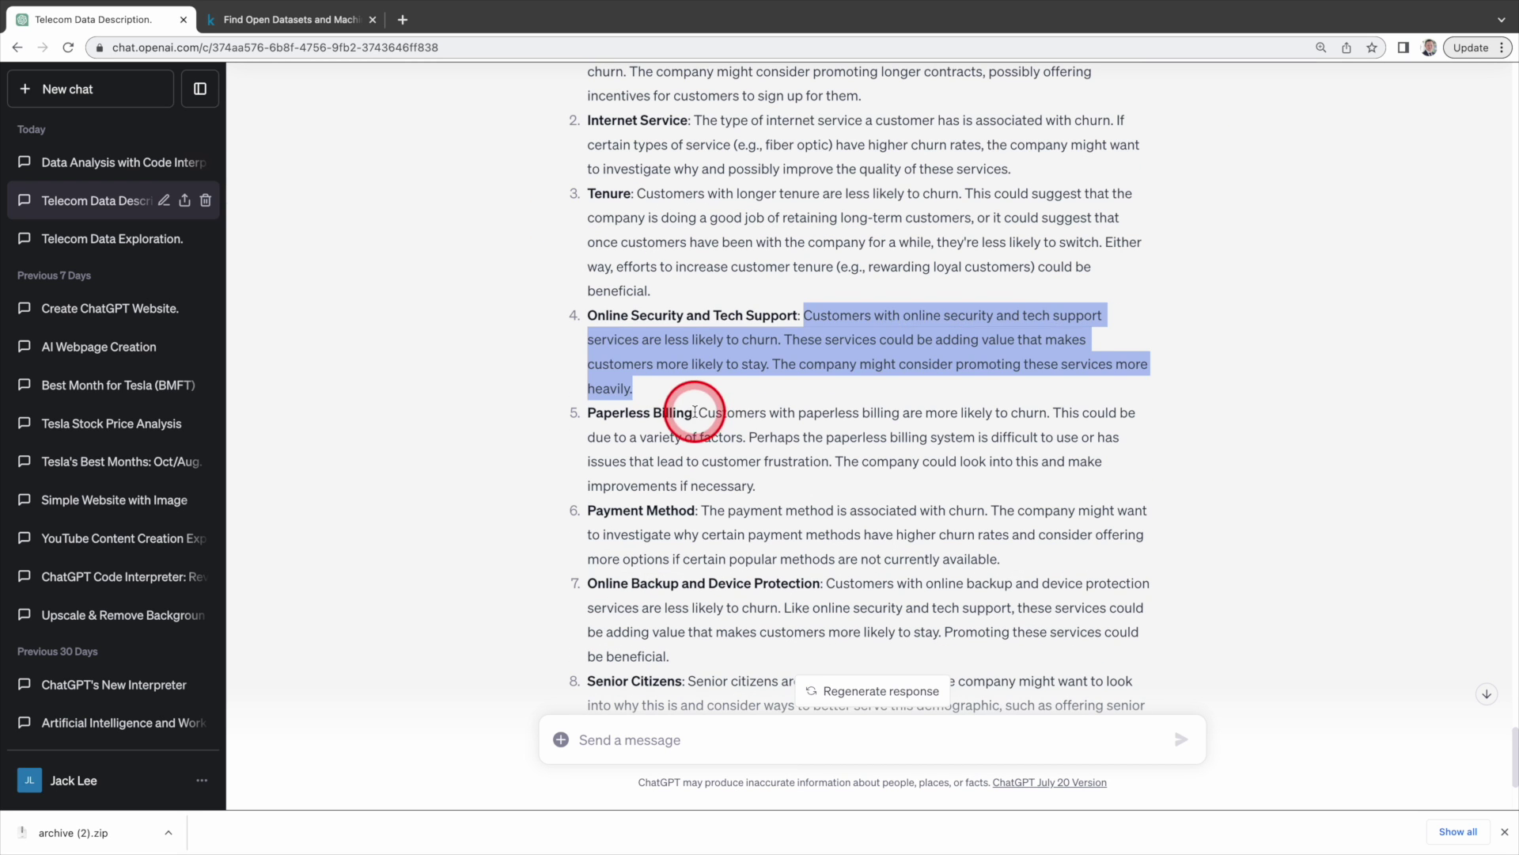
{"action": "left_click_drag", "start_coordinate": [696, 413], "coordinate": [831, 415]}
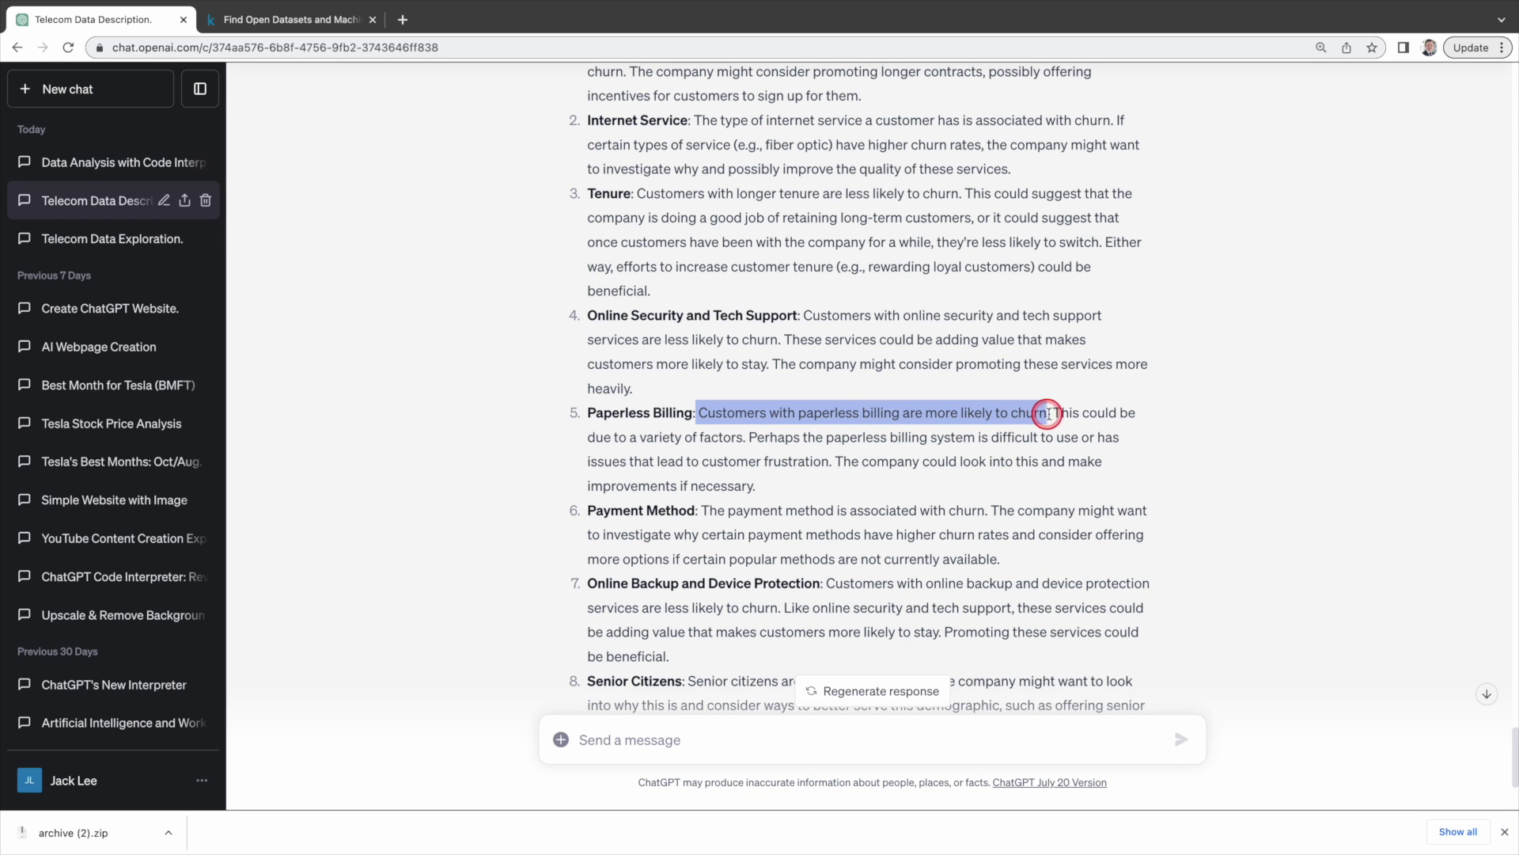
{"action": "left_click_drag", "start_coordinate": [1052, 417], "coordinate": [890, 438]}
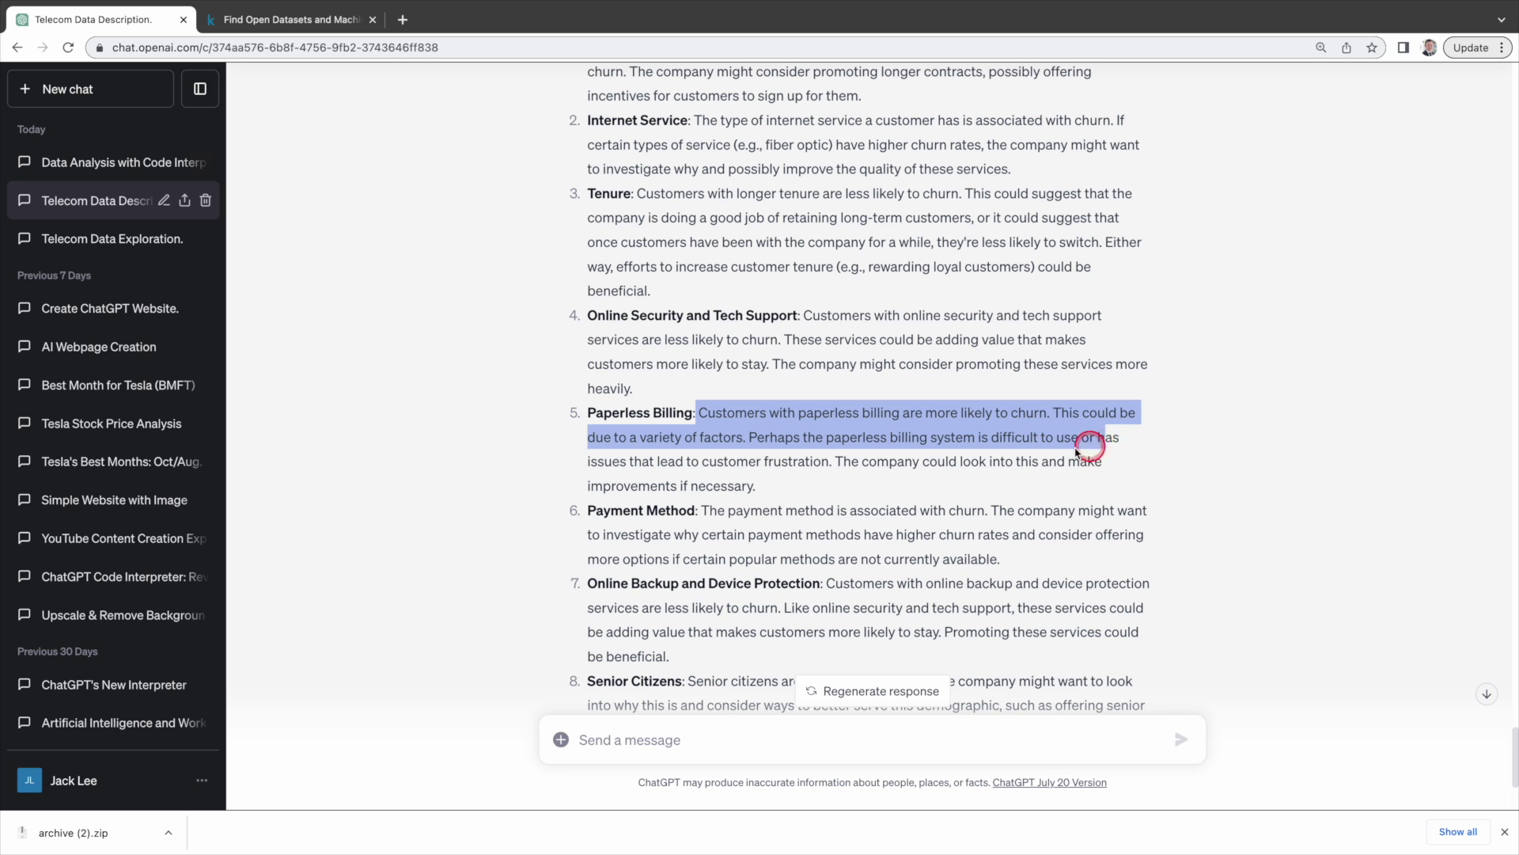
{"action": "left_click_drag", "start_coordinate": [1076, 450], "coordinate": [800, 465]}
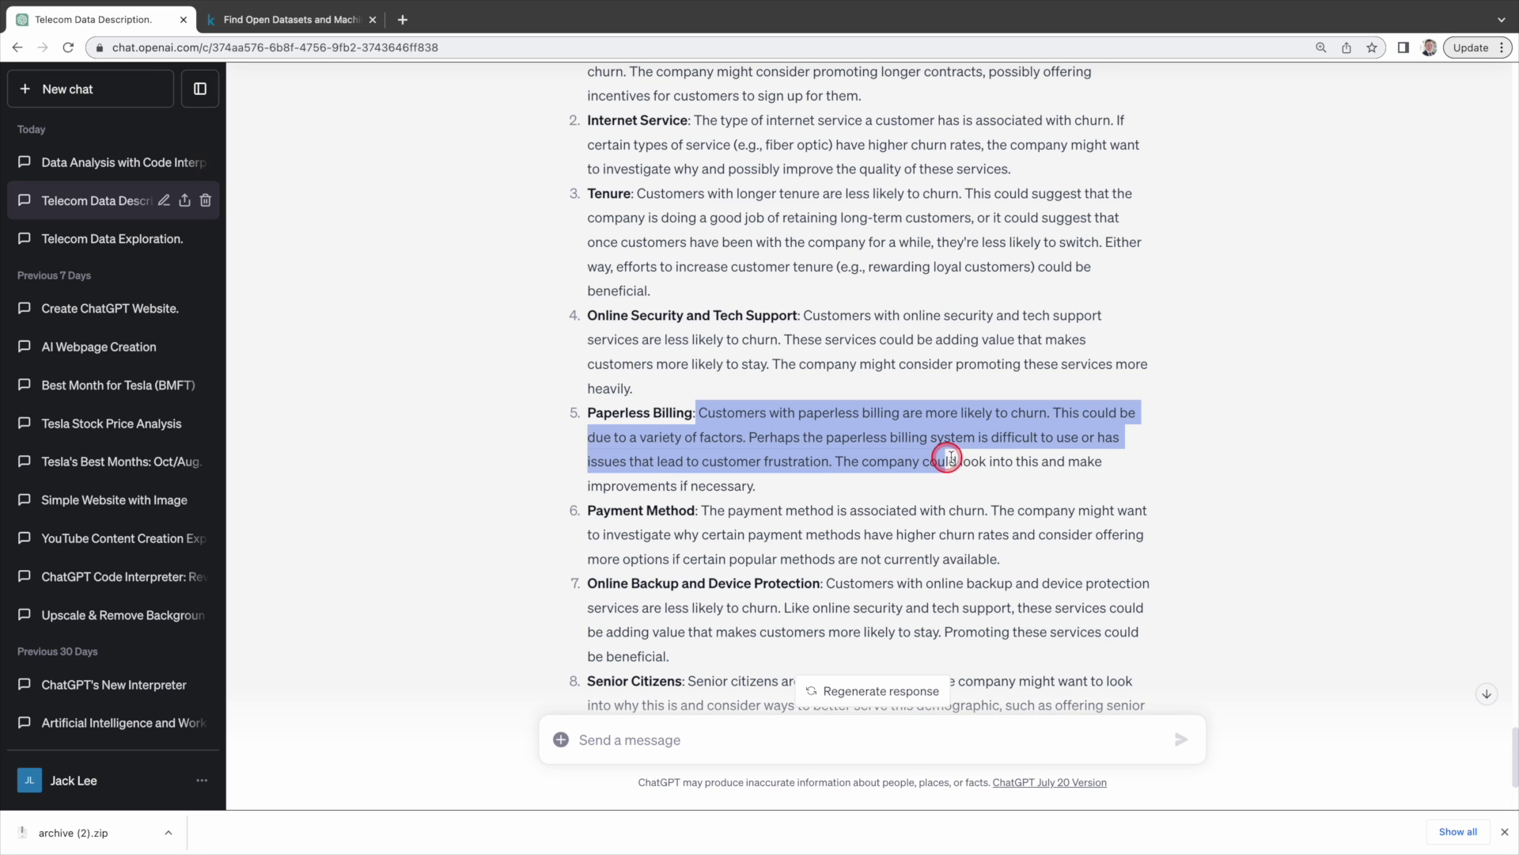
{"action": "left_click_drag", "start_coordinate": [951, 457], "coordinate": [789, 482]}
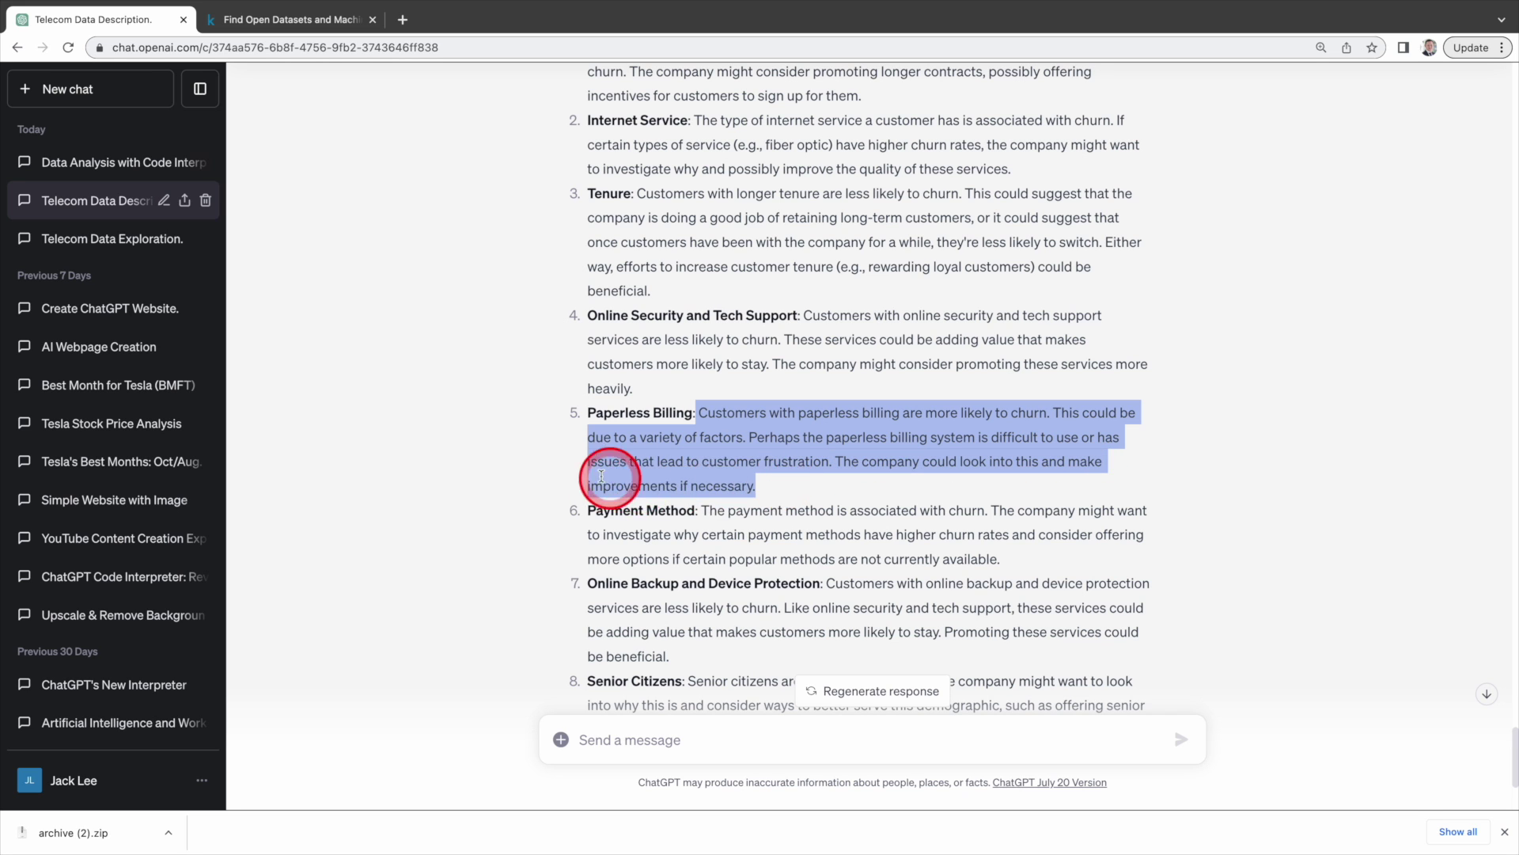
{"action": "scroll", "coordinate": [522, 443], "scroll_direction": "down", "scroll_amount": 2}
{"action": "left_click_drag", "start_coordinate": [588, 427], "coordinate": [801, 417]}
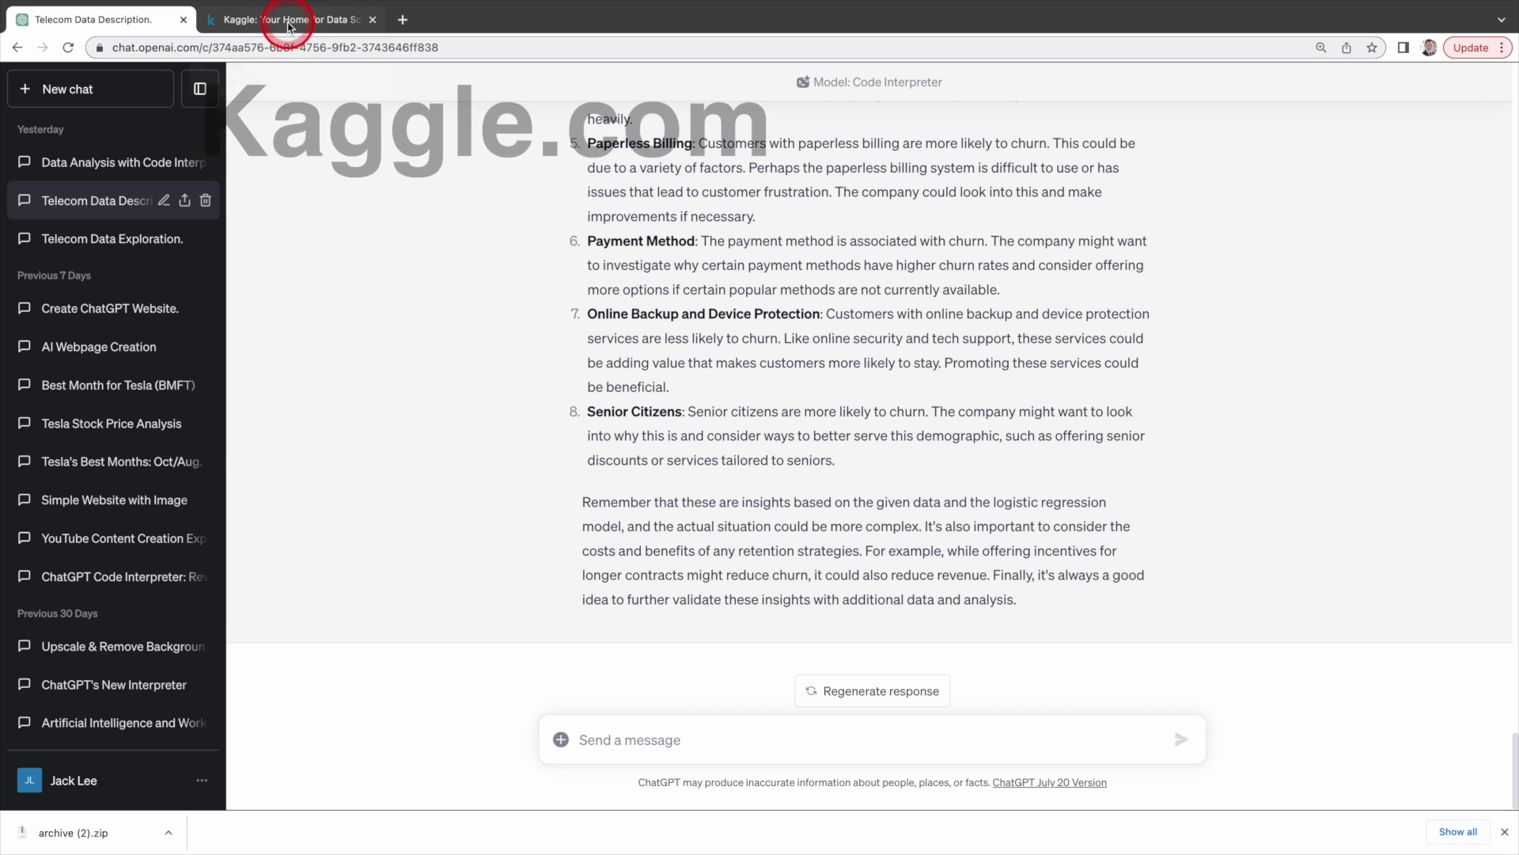
{"action": "left_click", "coordinate": [287, 24]}
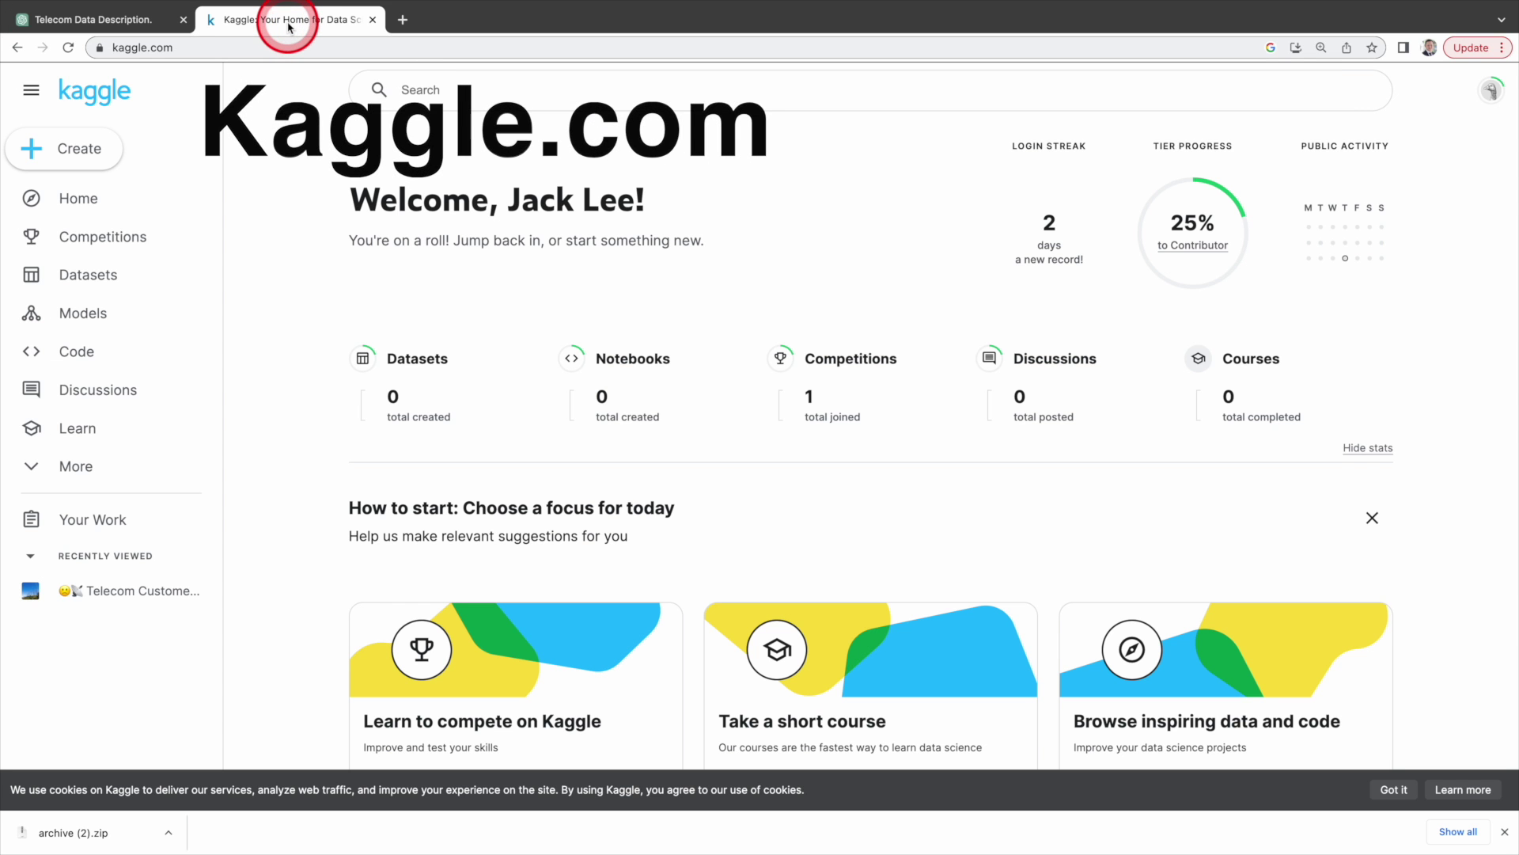
Open Kaggle's Datasets listing and scroll down through it
{"action": "left_click", "coordinate": [79, 281]}
{"action": "scroll", "coordinate": [353, 274], "scroll_direction": "down", "scroll_amount": 2}
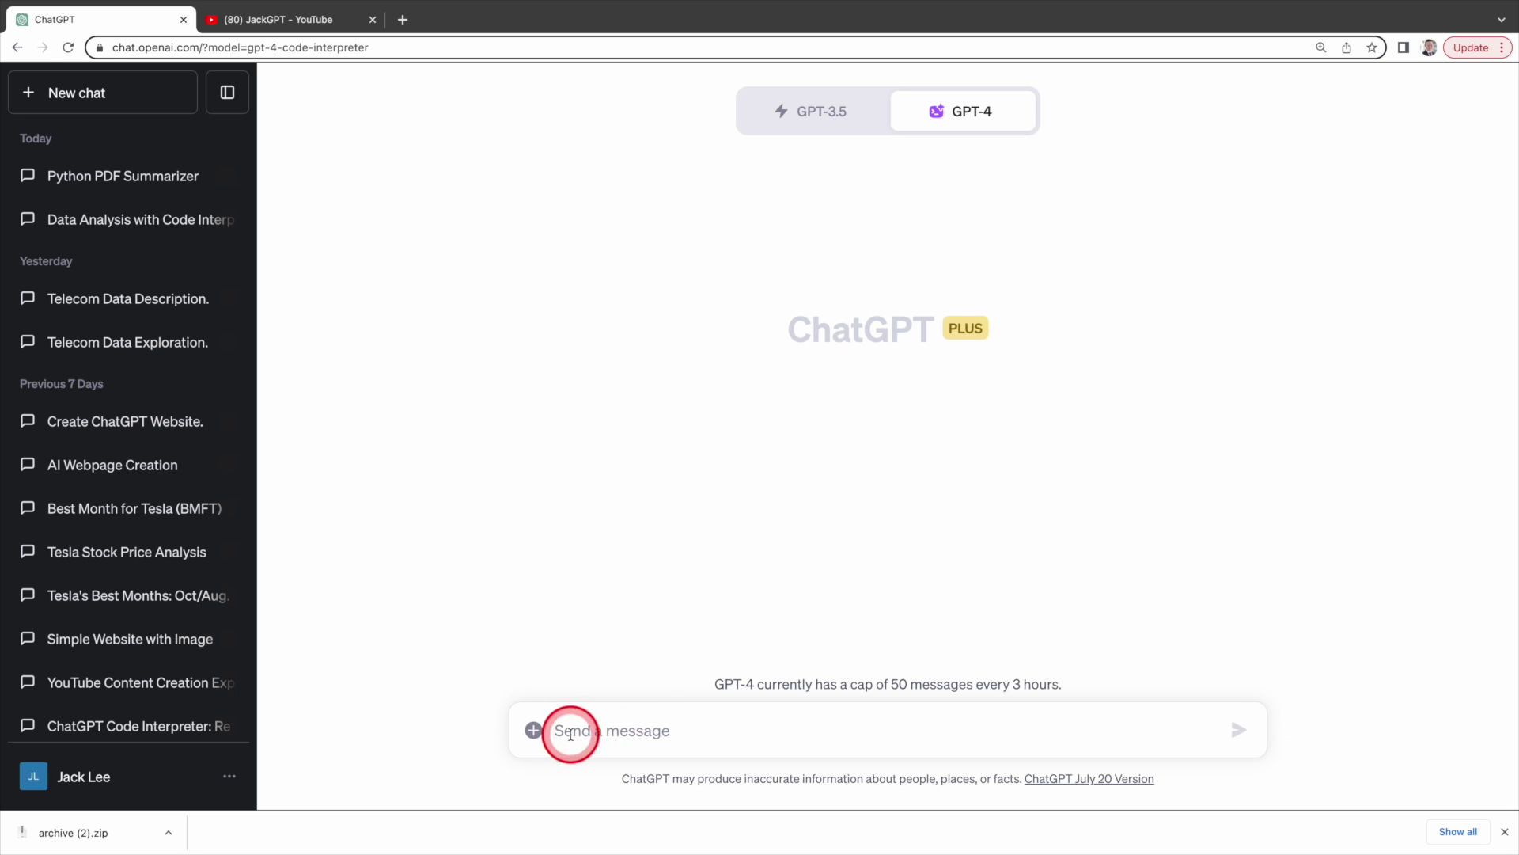
Ask ChatGPT to 'Create a QR code for this YouTube channel:' with the pasted channel link
{"action": "left_click", "coordinate": [570, 732]}
{"action": "type", "text": "Cre"}
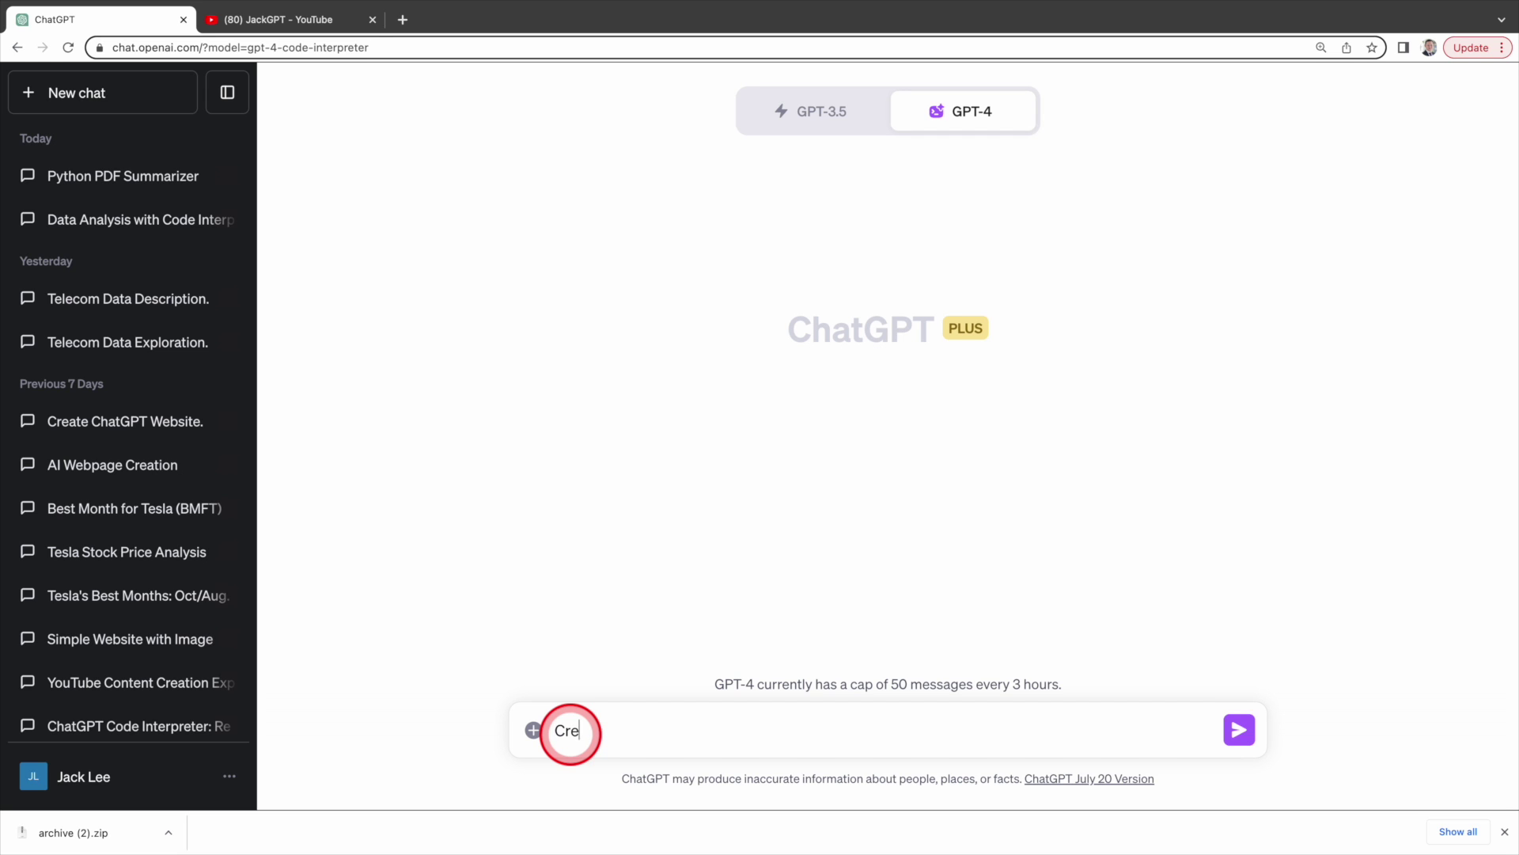
{"action": "type", "text": "ate a QR code for this Y"}
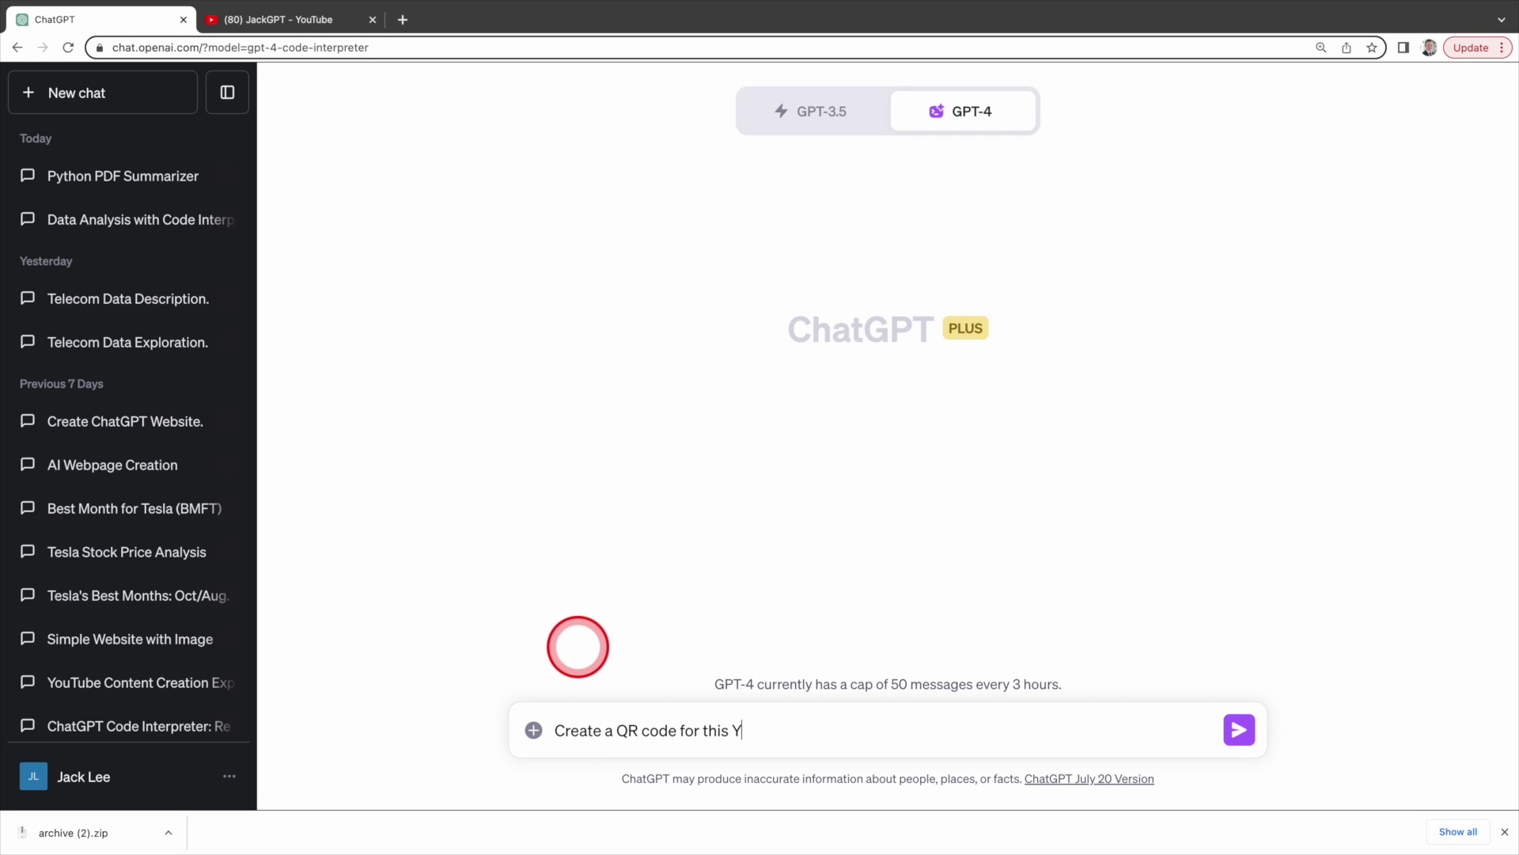
{"action": "type", "text": "ouTube channel:"}
{"action": "type", "text": "https://www.youtube.com/@JackGPT"}
{"action": "key", "text": "Return"}
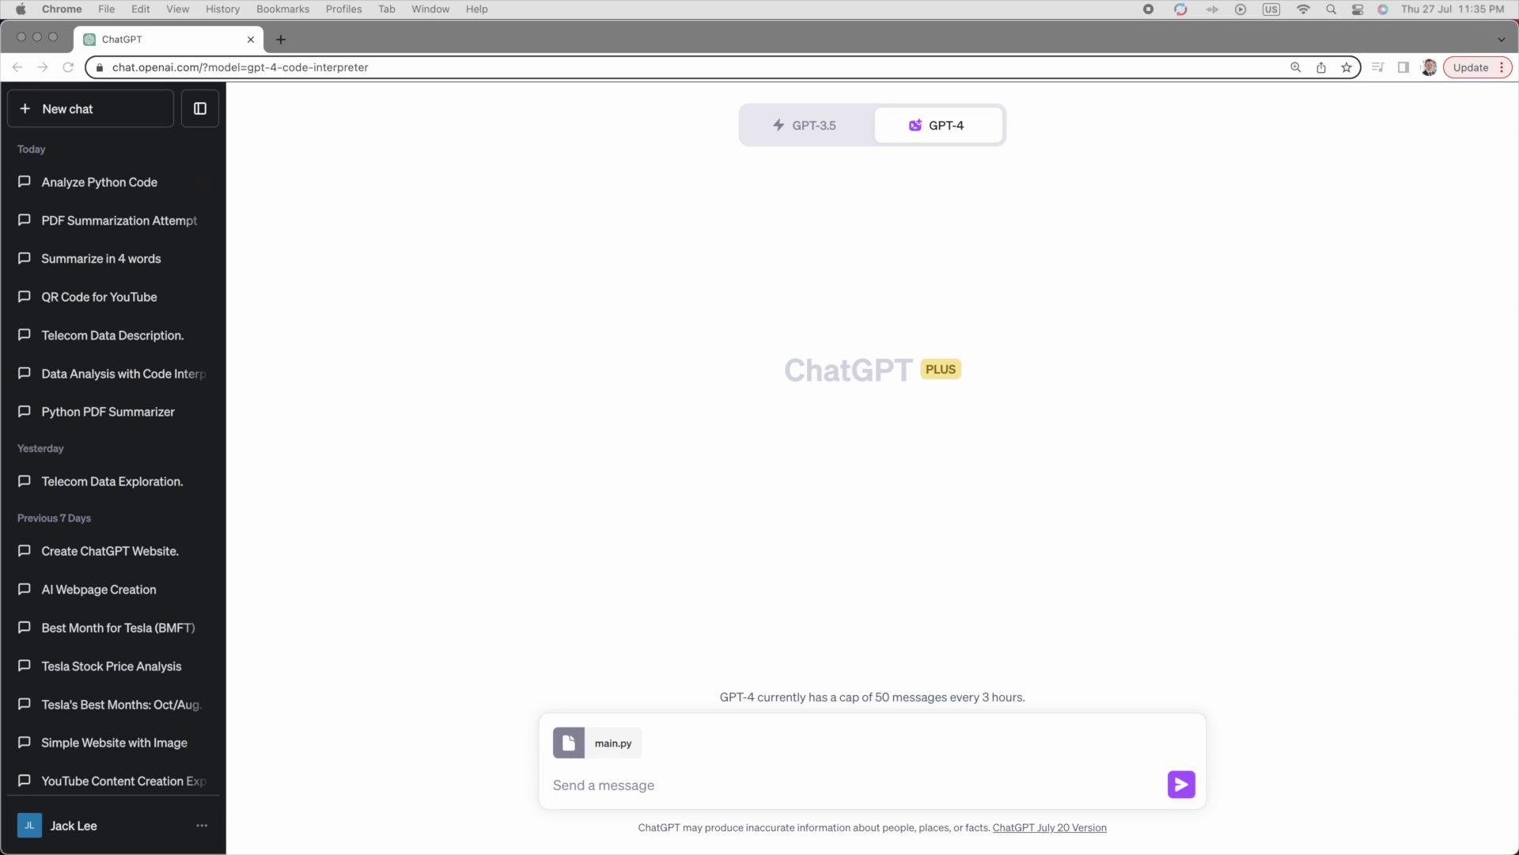
Ask ChatGPT to explain the code in the attached main.py
{"action": "left_click", "coordinate": [569, 790]}
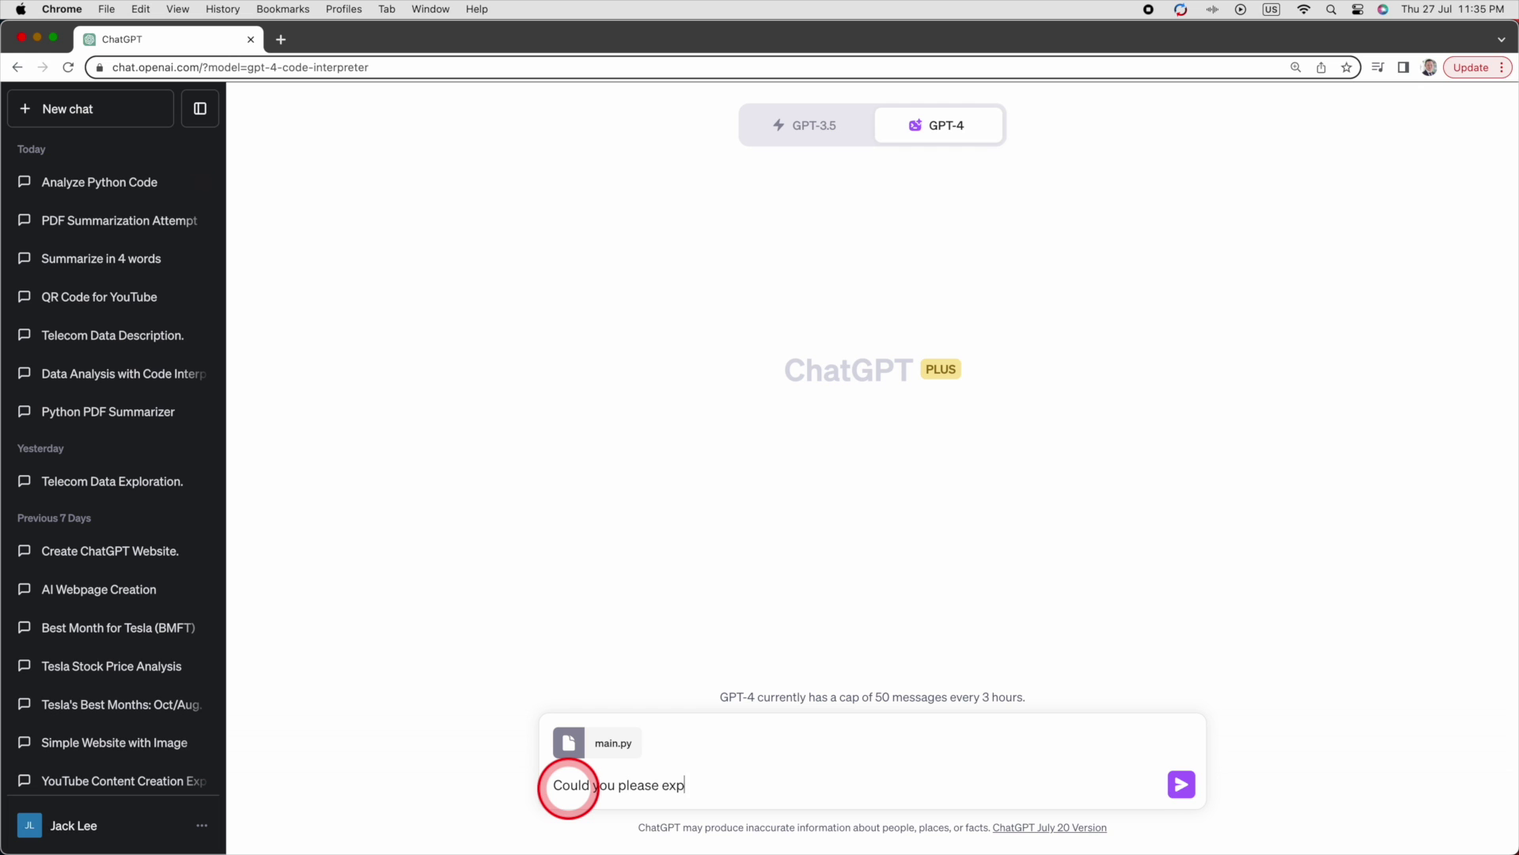
{"action": "type", "text": "Could you please explain the code to me?"}
{"action": "key", "text": "Return"}
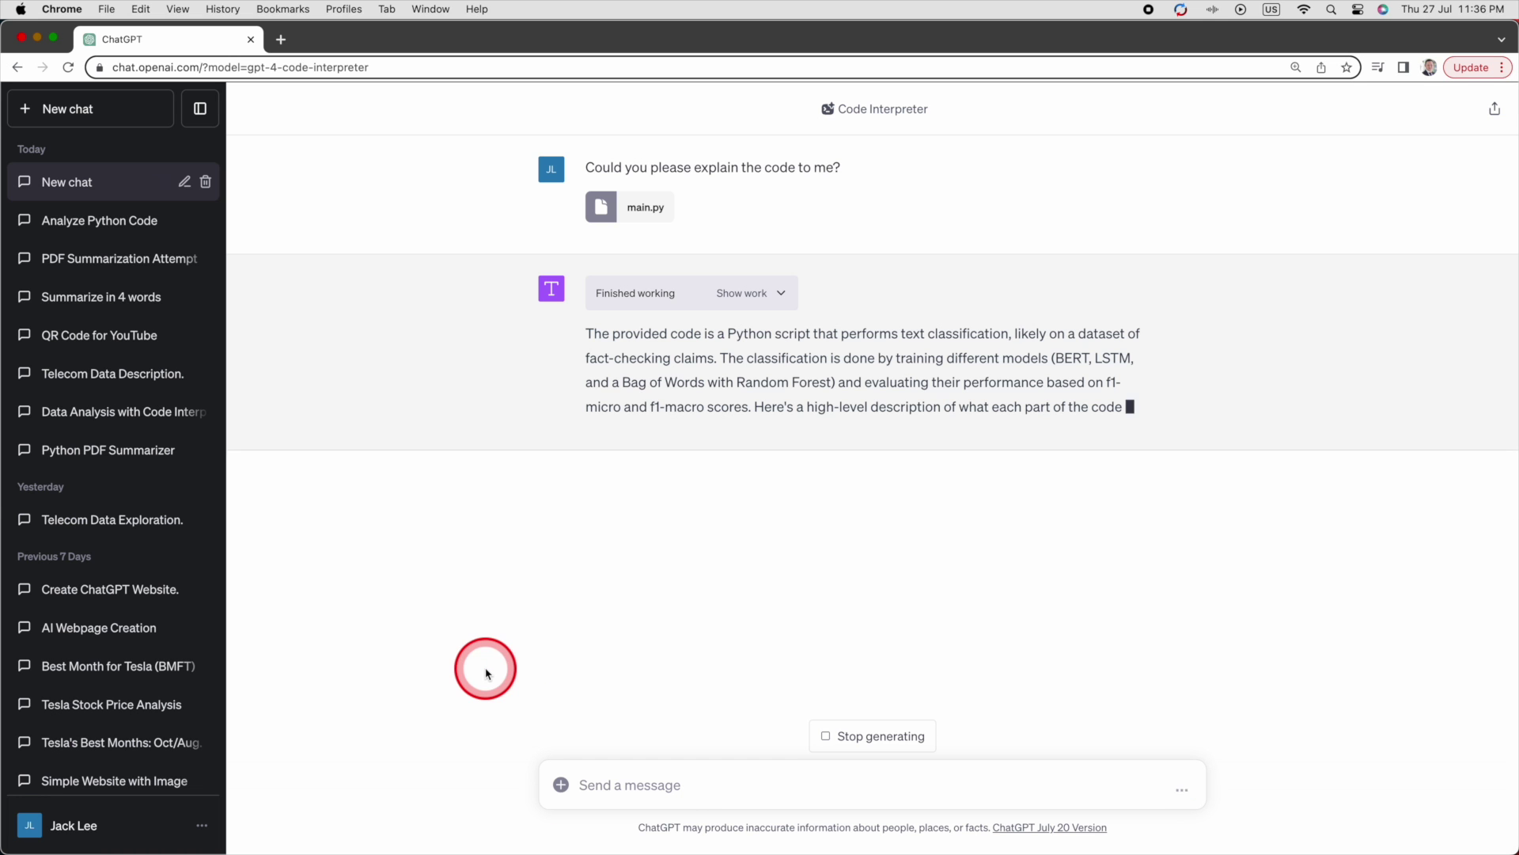
{"action": "left_click_drag", "start_coordinate": [461, 563], "coordinate": [416, 434]}
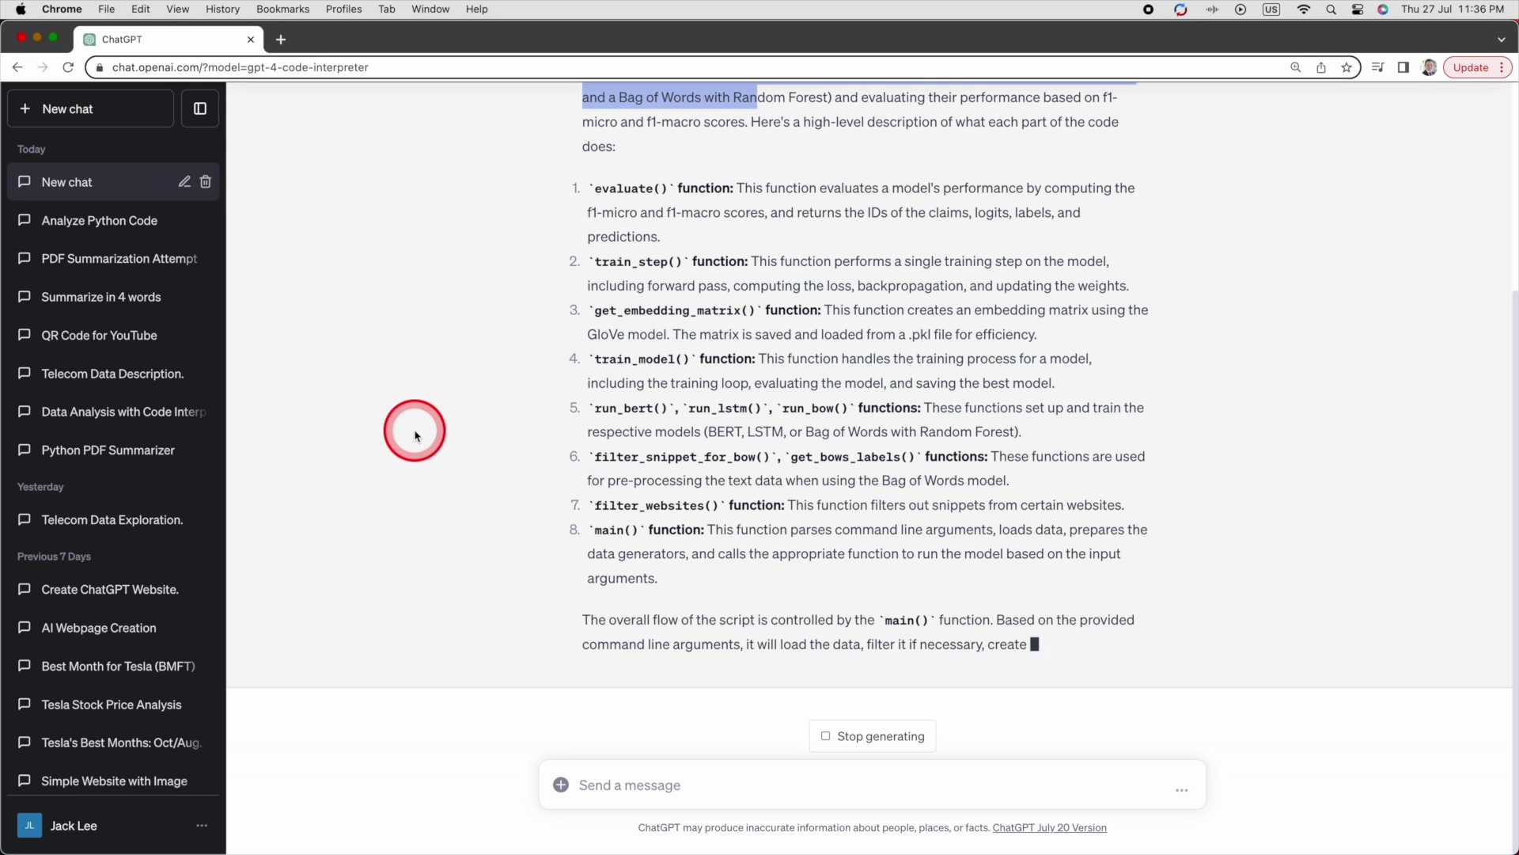
Ask for an analysis of main.py's potential errors and inefficiencies
{"action": "left_click", "coordinate": [581, 777]}
{"action": "type", "text": "Can you please analyze the code for potential errors"}
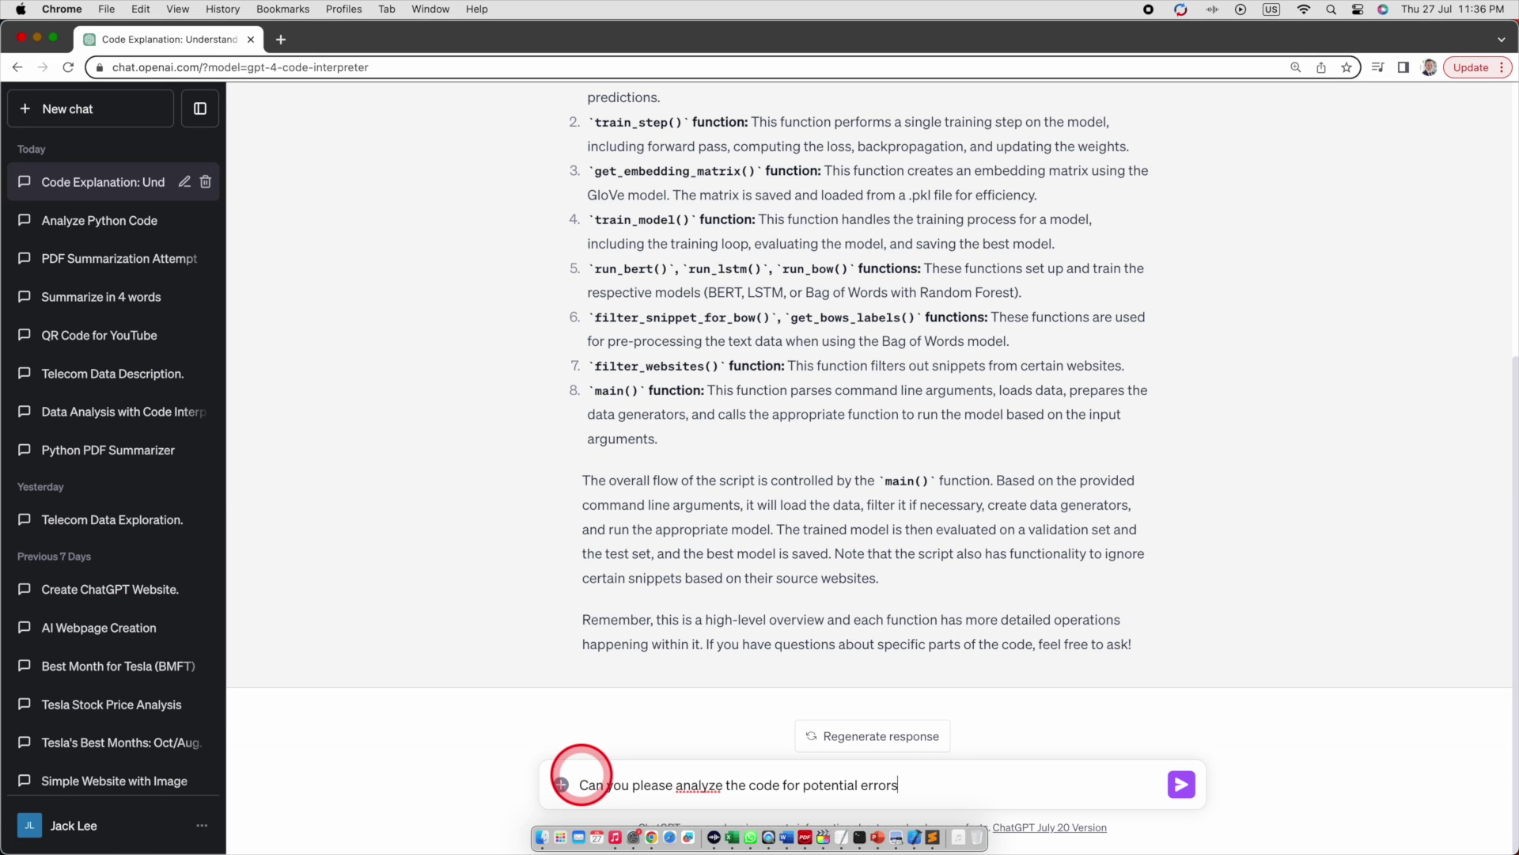
{"action": "type", "text": " and inefficiencies?"}
{"action": "key", "text": "Return"}
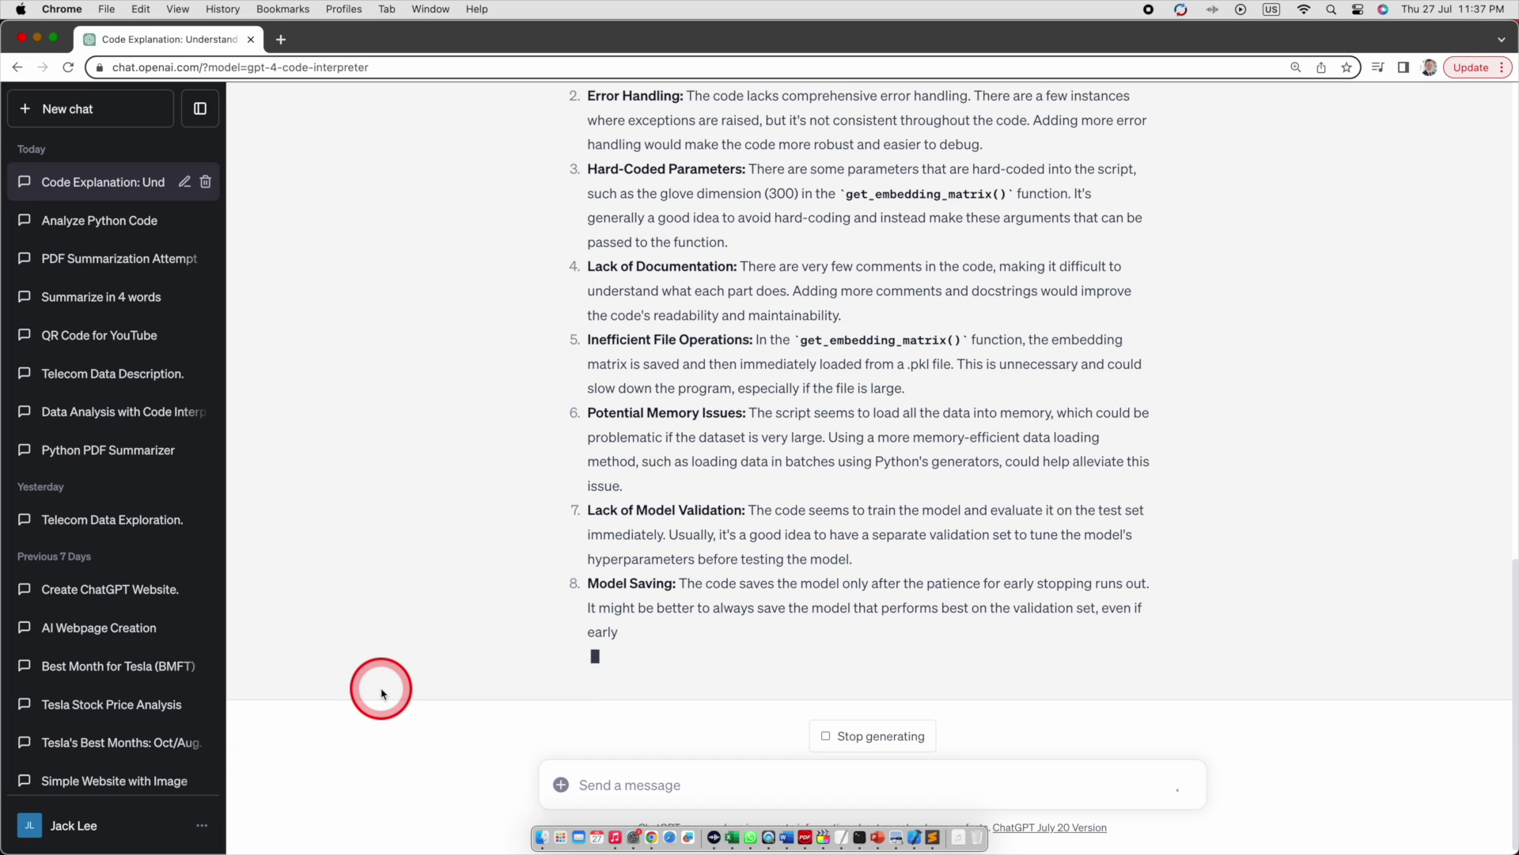
Request a rewrite fixing issue #2 and highlight the added try: and except Exception as e: lines
{"action": "left_click", "coordinate": [600, 784]}
{"action": "type", "text": "can"}
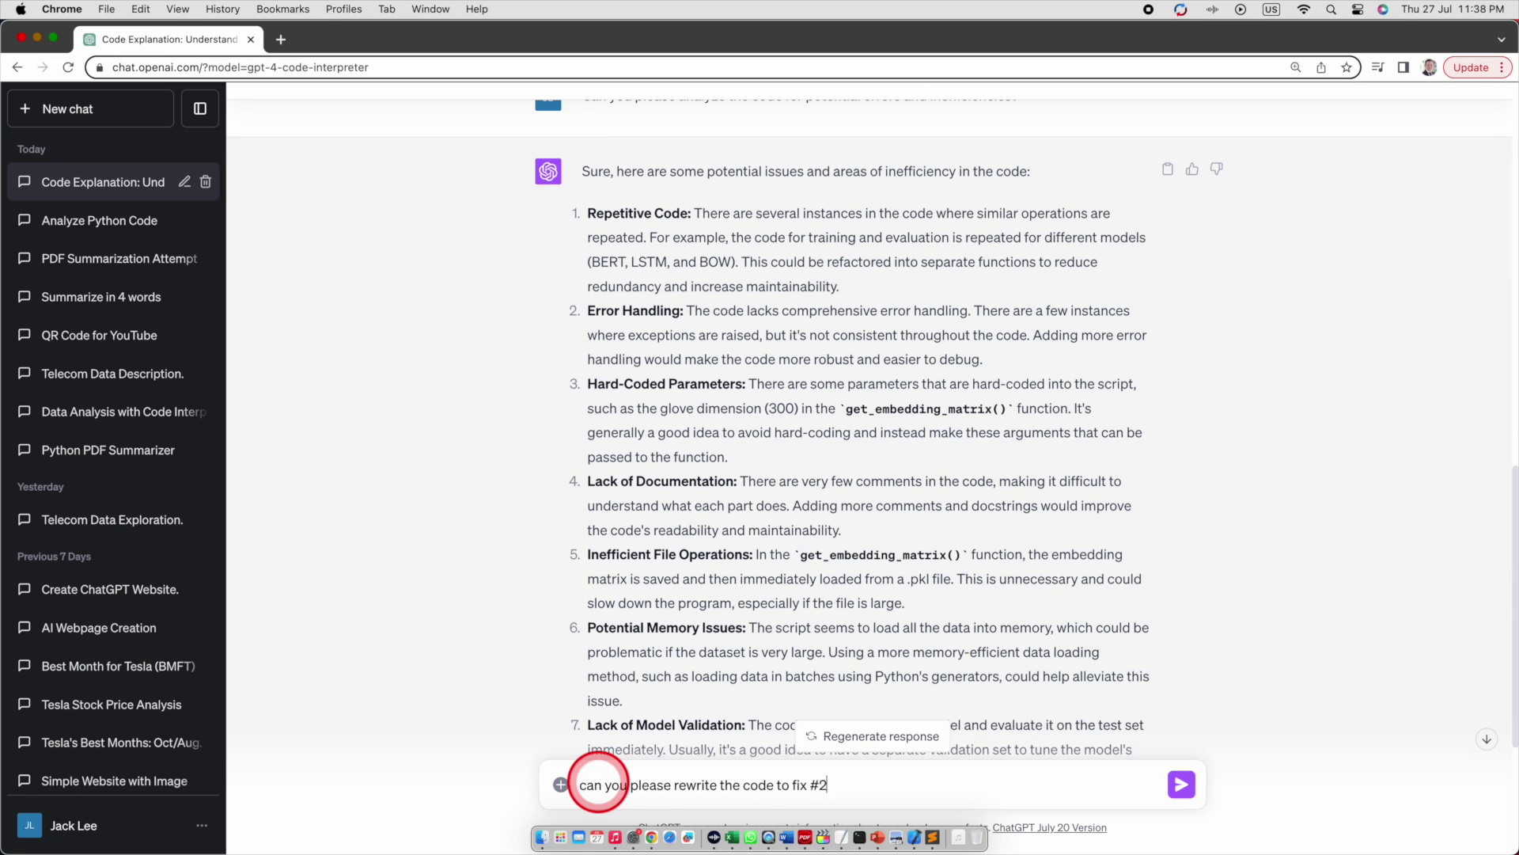
{"action": "type", "text": " you please rewrite the code to fix #2"}
{"action": "key", "text": "Return"}
{"action": "scroll", "coordinate": [475, 510], "scroll_direction": "up", "scroll_amount": 3}
{"action": "left_click_drag", "start_coordinate": [625, 263], "coordinate": [653, 267]}
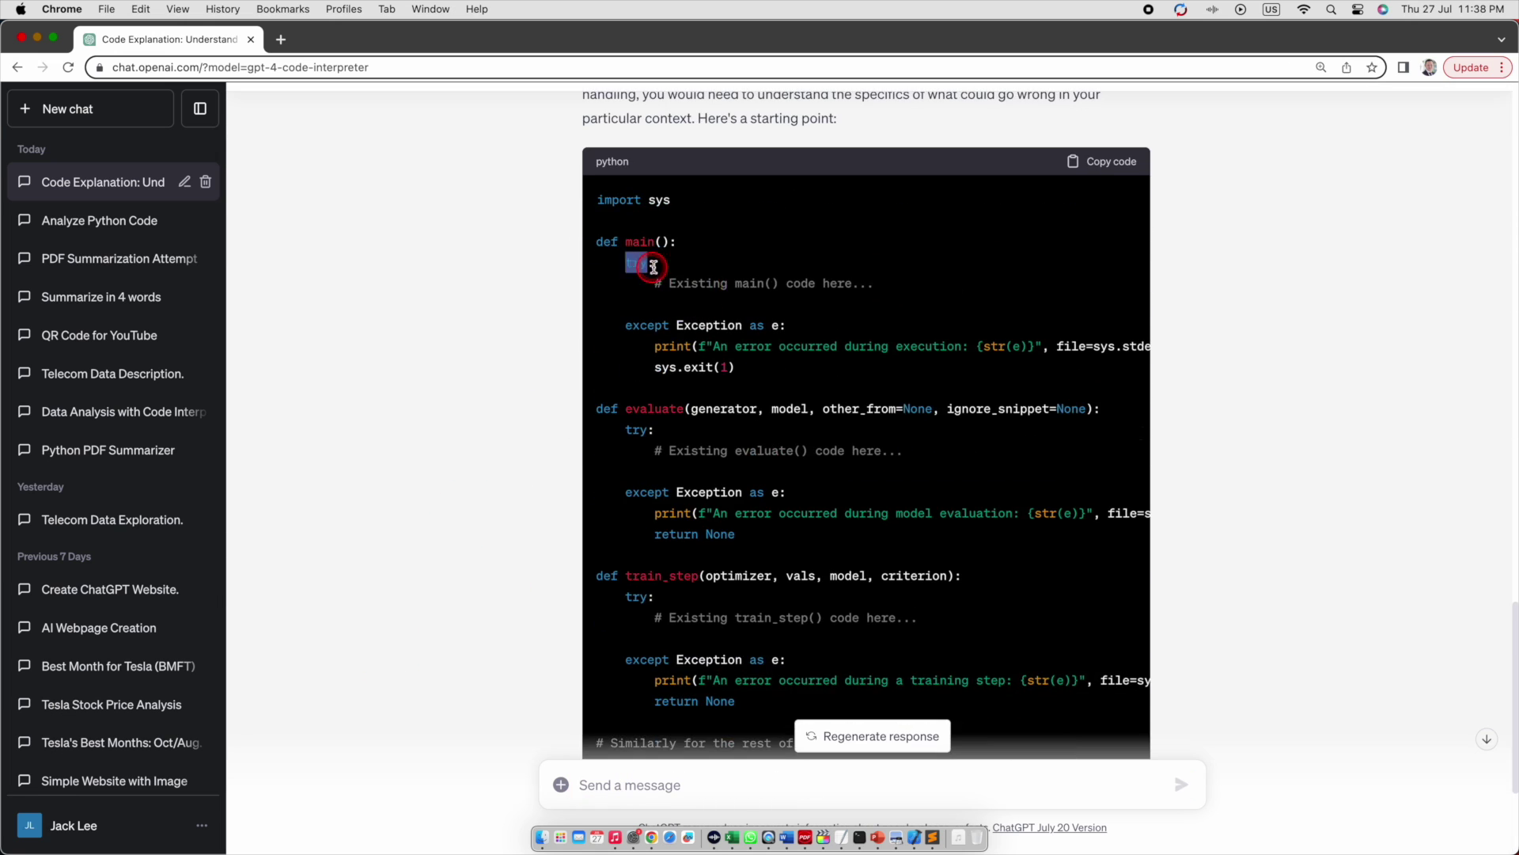
{"action": "left_click_drag", "start_coordinate": [625, 325], "coordinate": [787, 327]}
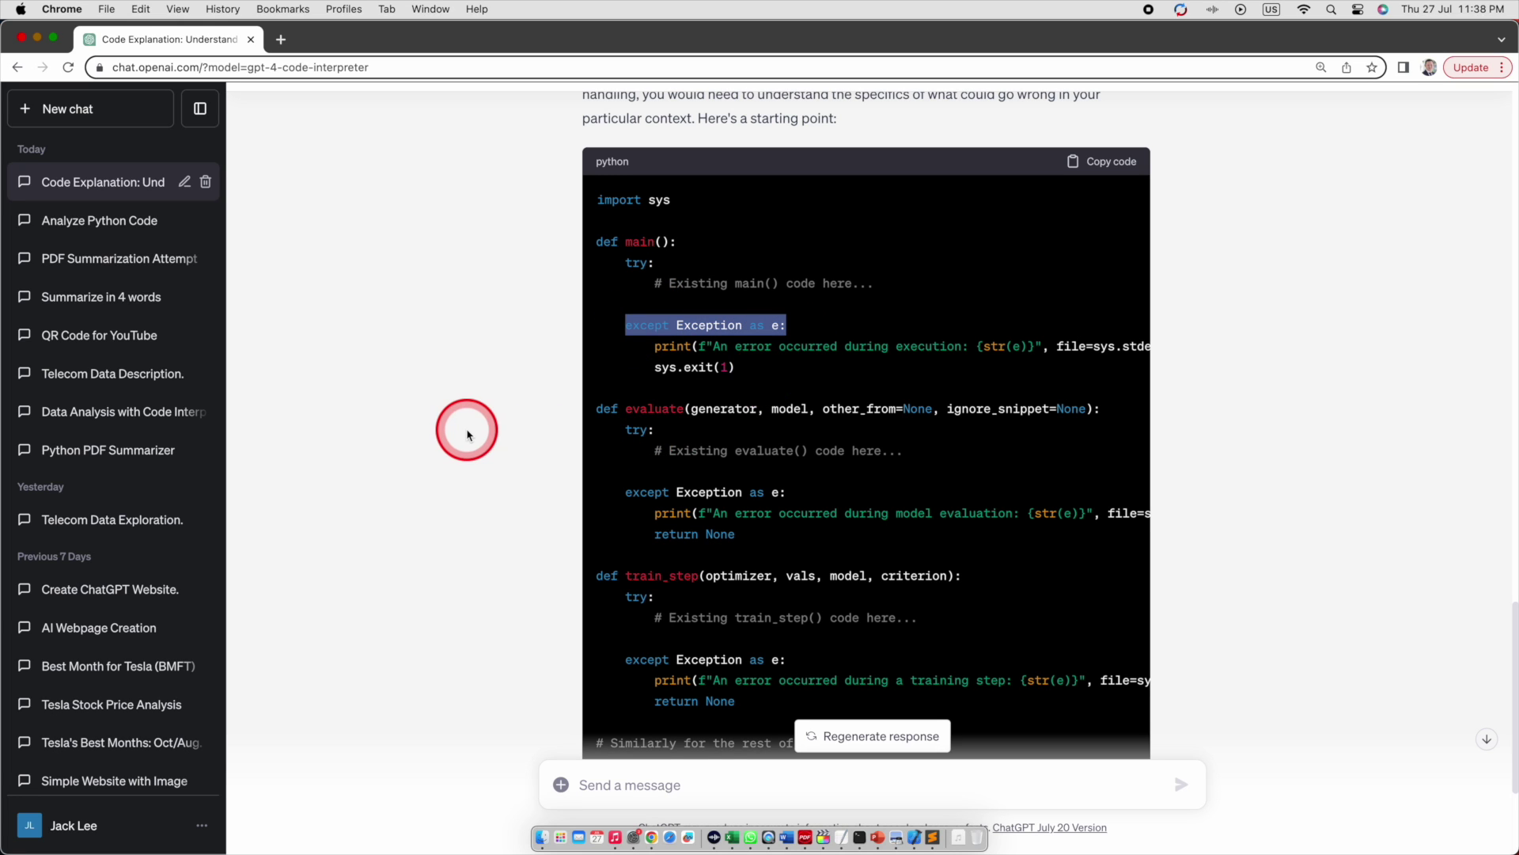